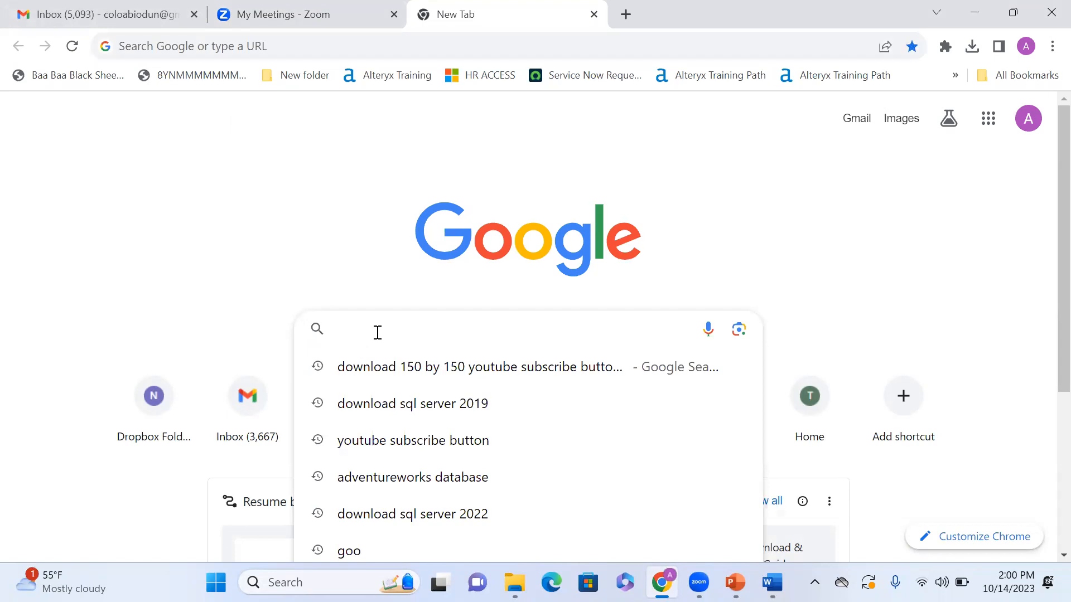
Step: Search Google for "download sql server 2019" and download the 64-bit EXE from the Microsoft Evaluation Center page
left_click(413, 407)
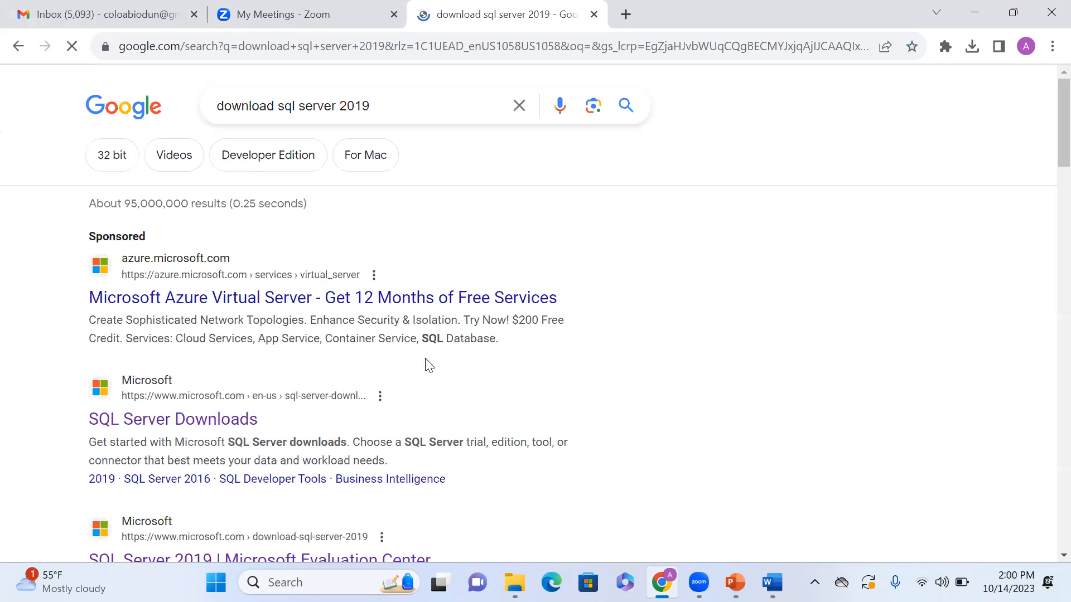
scroll(427, 365, "down", 3)
scroll(429, 365, "down", 1)
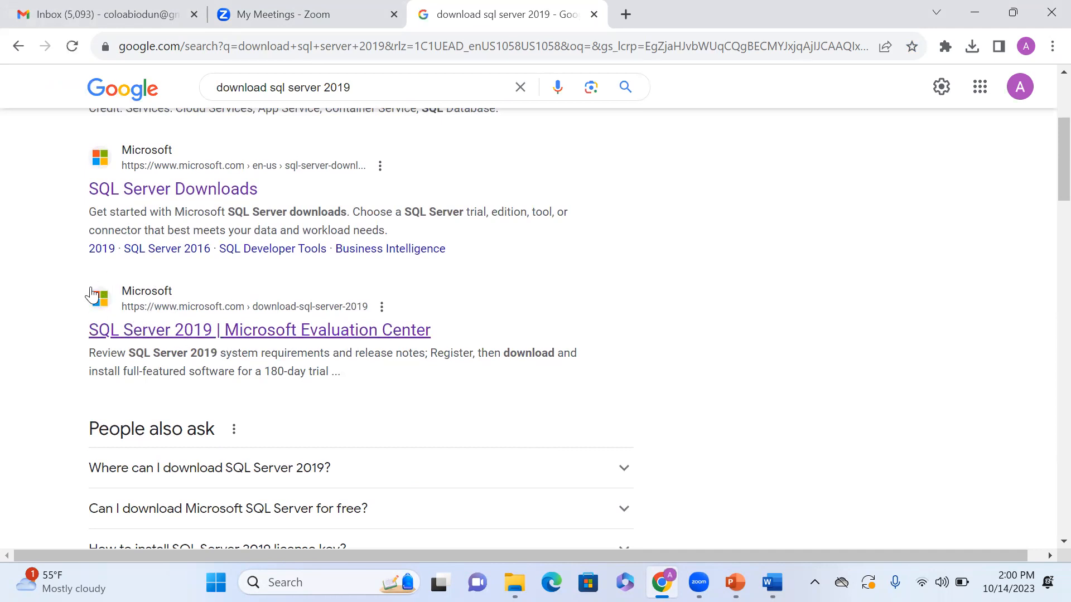
left_click(127, 342)
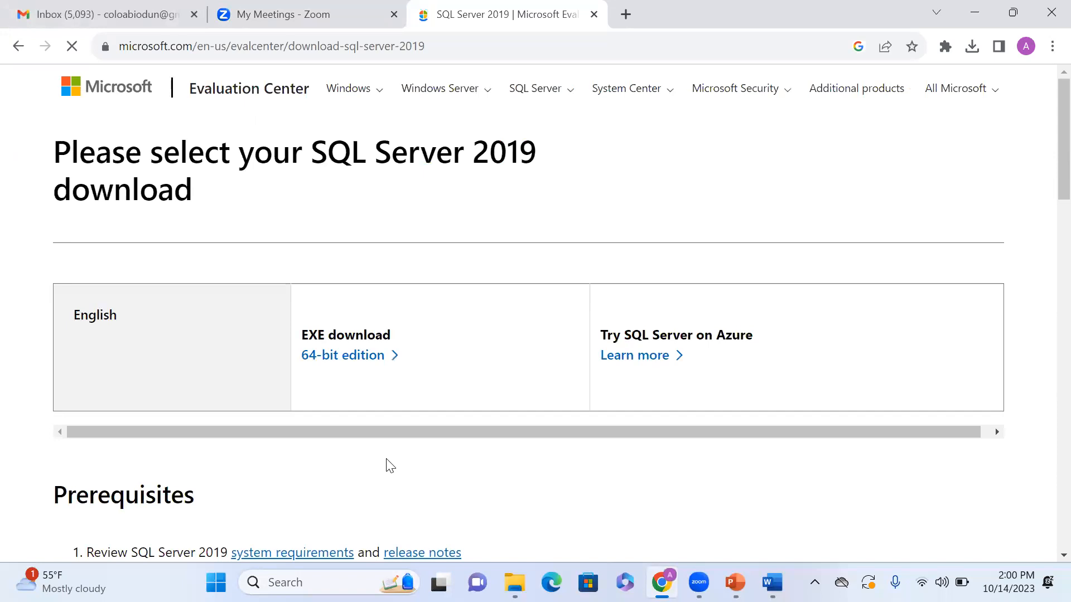
scroll(389, 465, "down", 1)
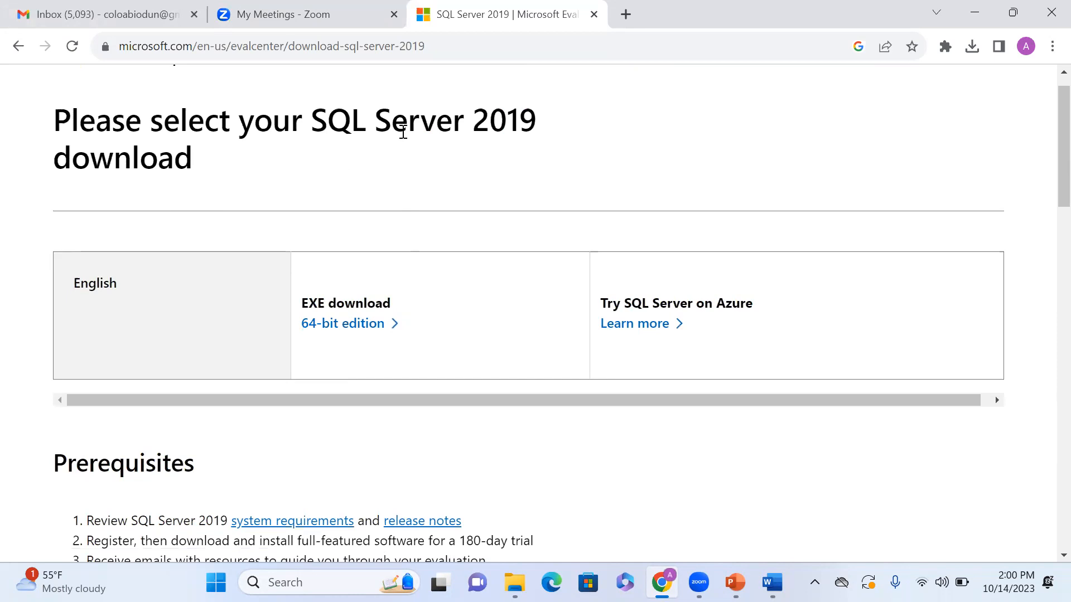
left_click(342, 330)
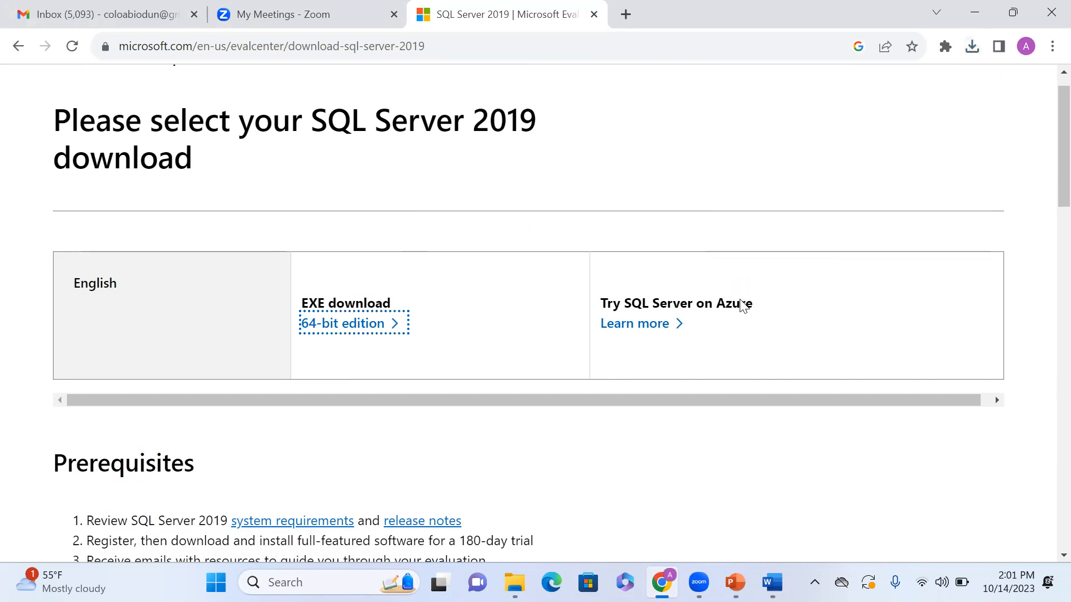
Step: Switch to the File Explorer window and show the Downloads folder containing the SQL Server installer
left_click(515, 582)
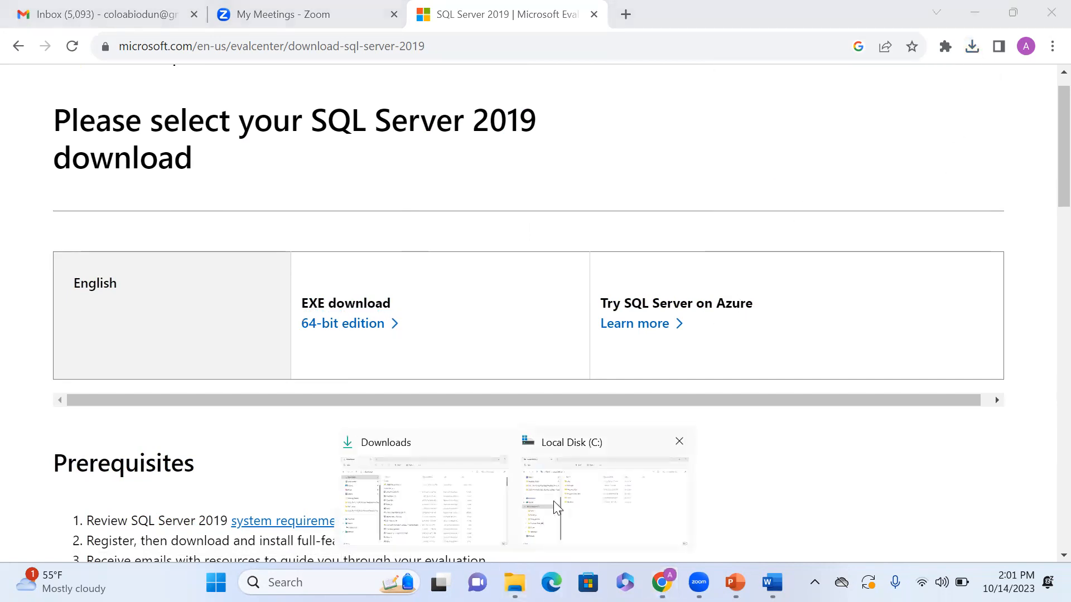
left_click(449, 505)
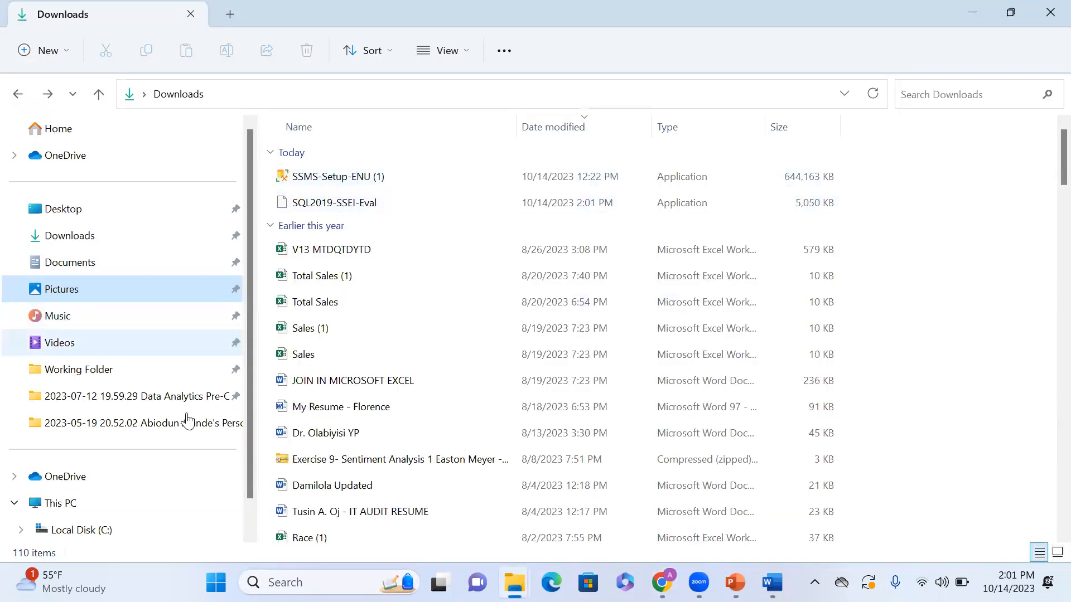
left_click(97, 239)
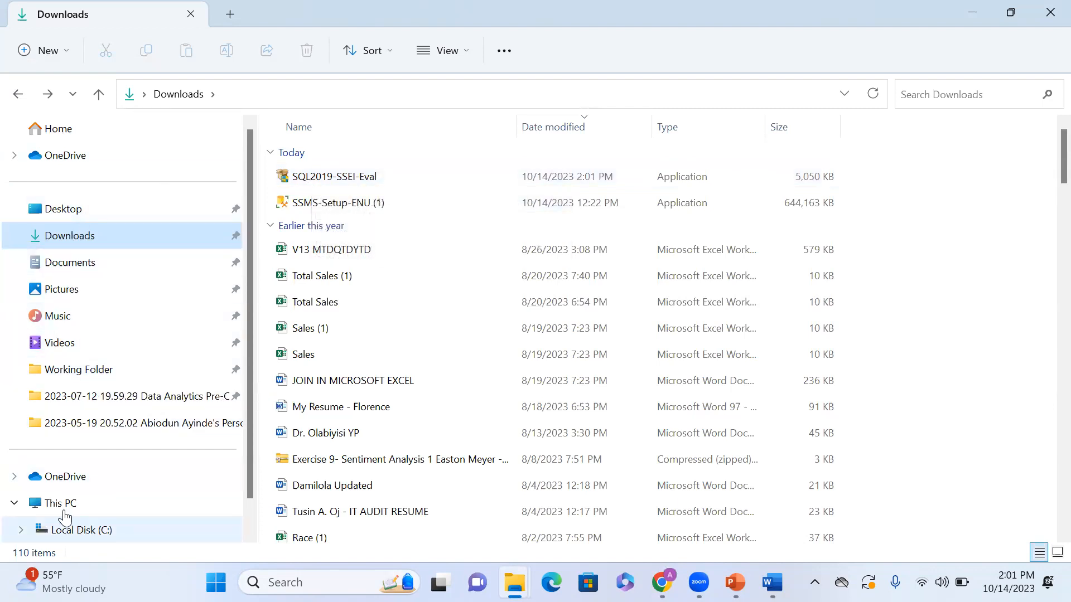
Step: Create a new folder named "SQL Server" directly on Local Disk (C:)
scroll(78, 510, "down", 1)
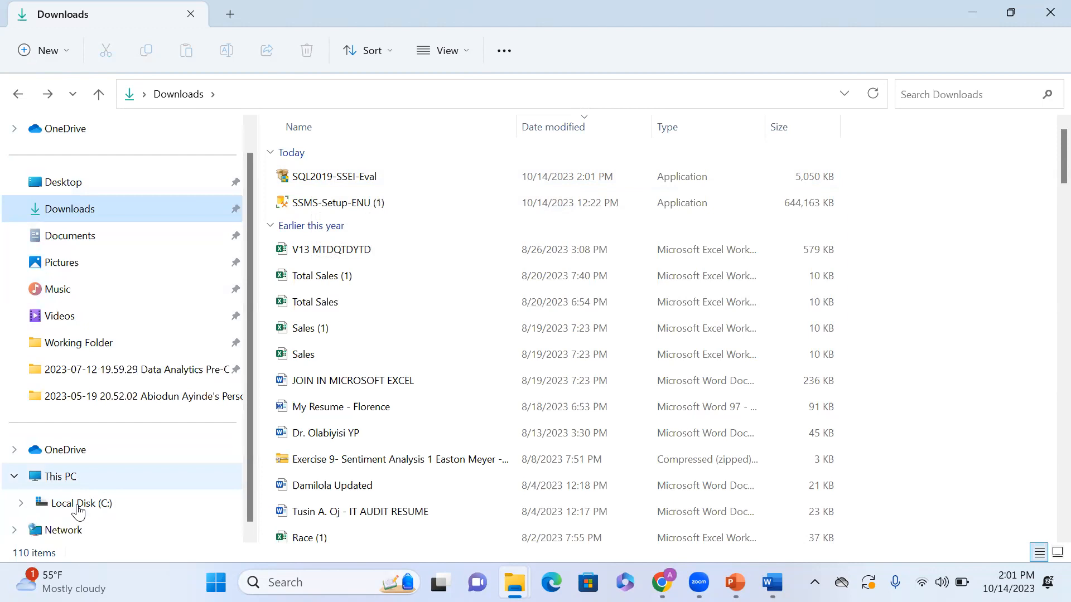
left_click(22, 503)
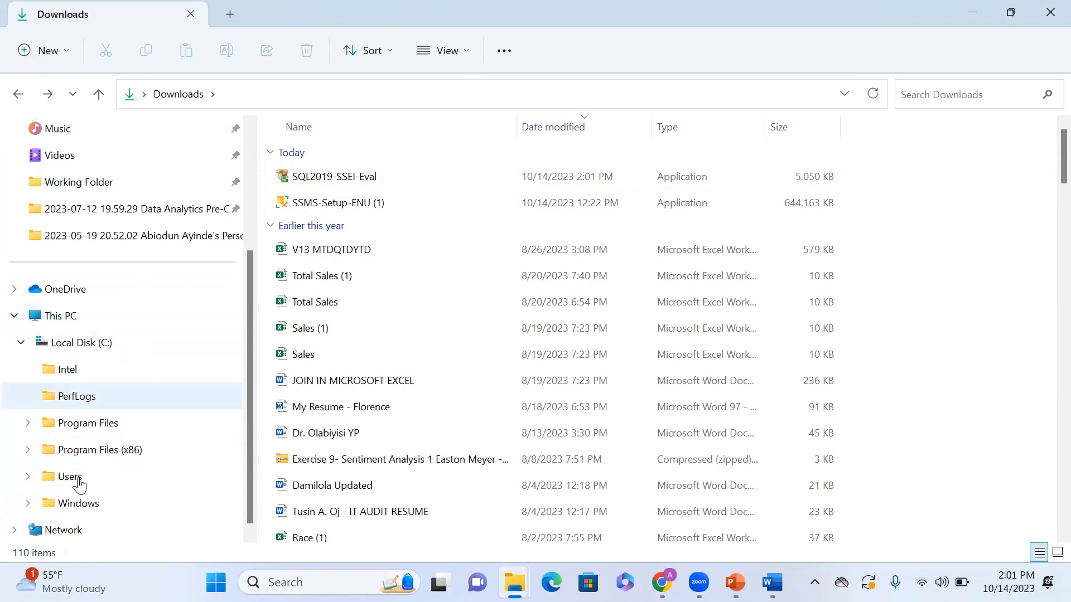
left_click(86, 342)
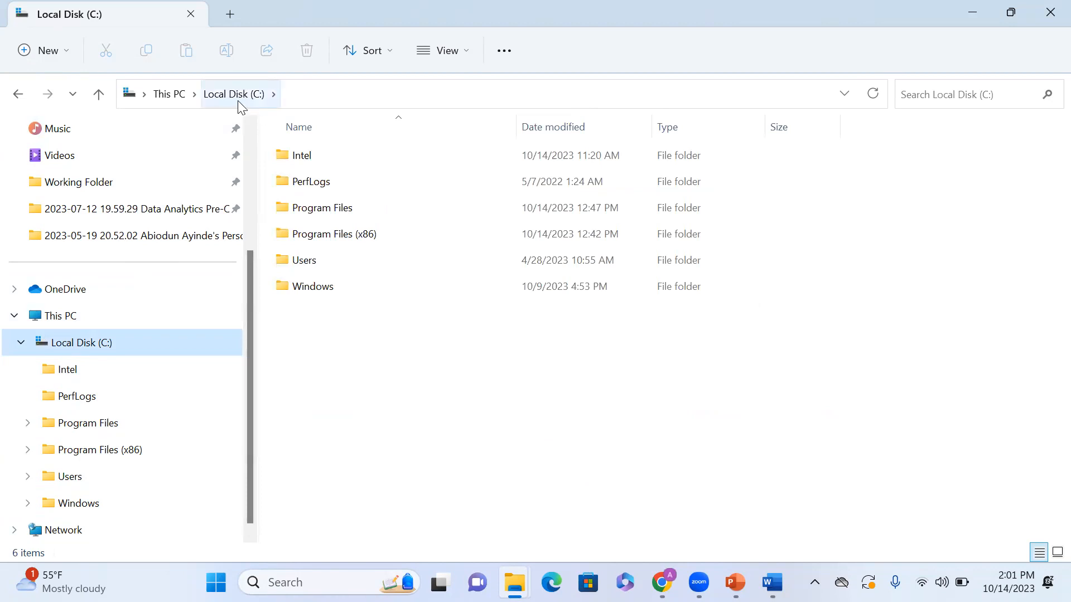
right_click(295, 310)
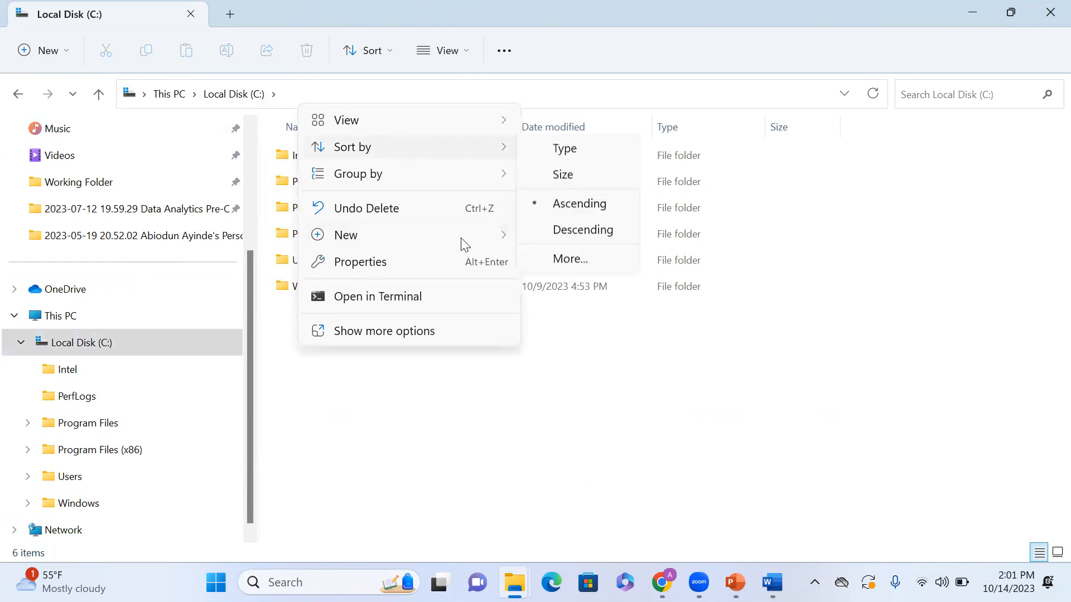
mouse_move(495, 236)
left_click(547, 241)
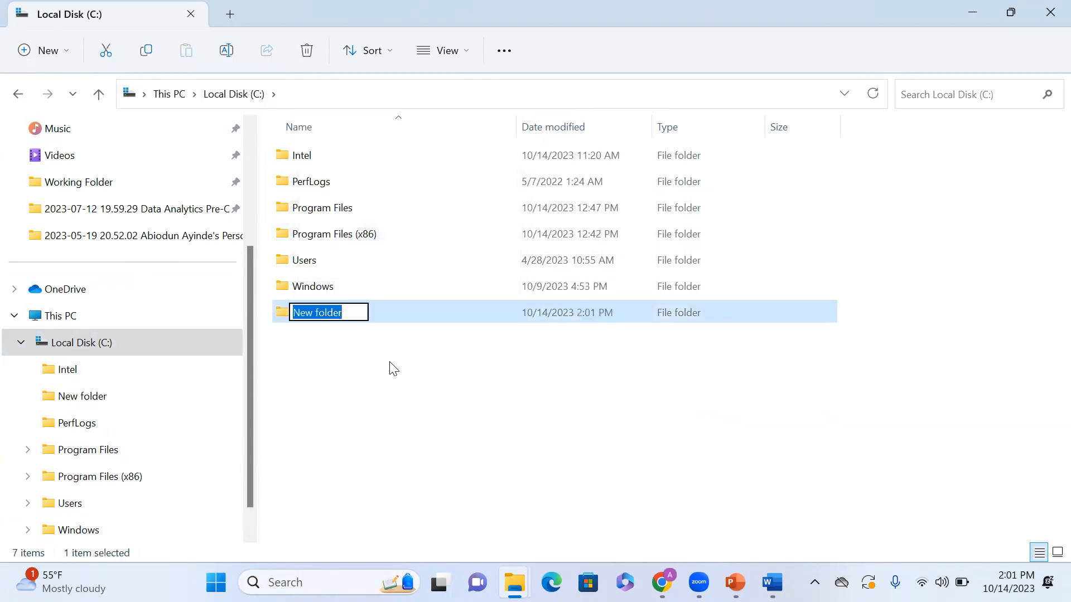
type("SQL")
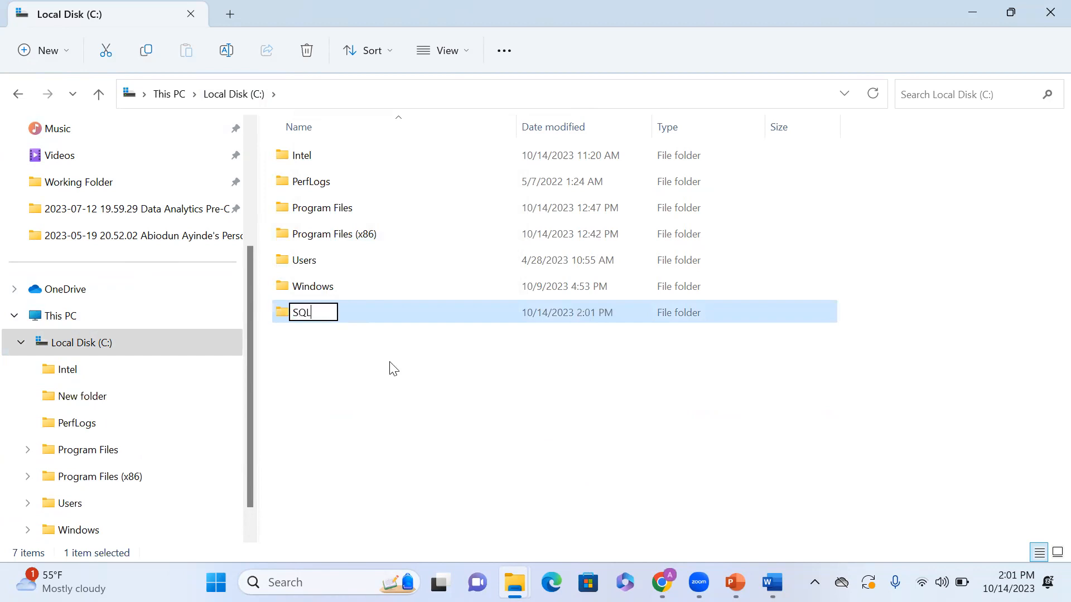
type(" Server")
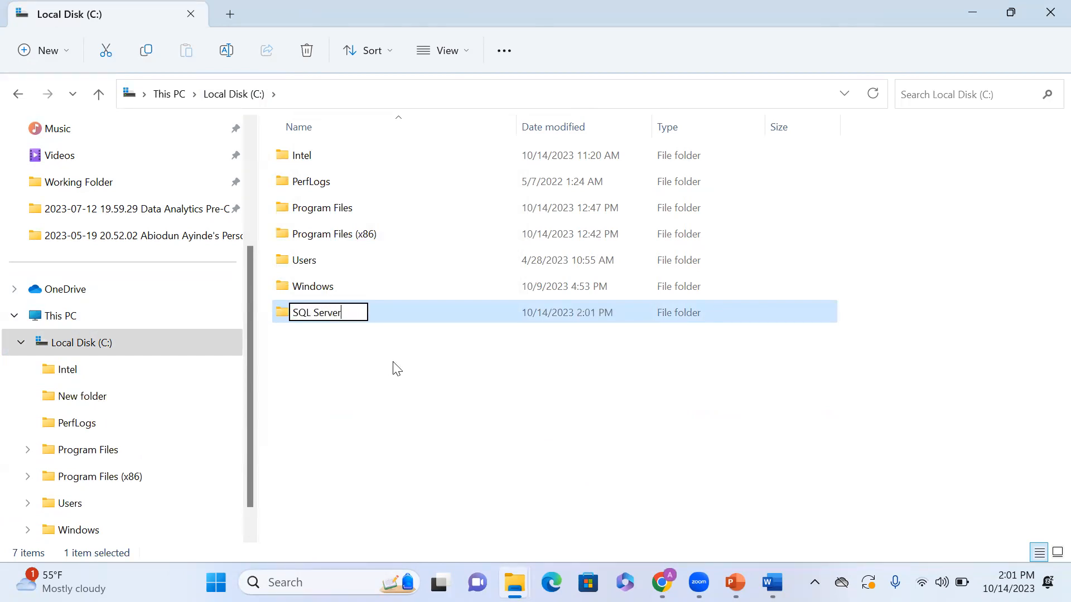
left_click(398, 371)
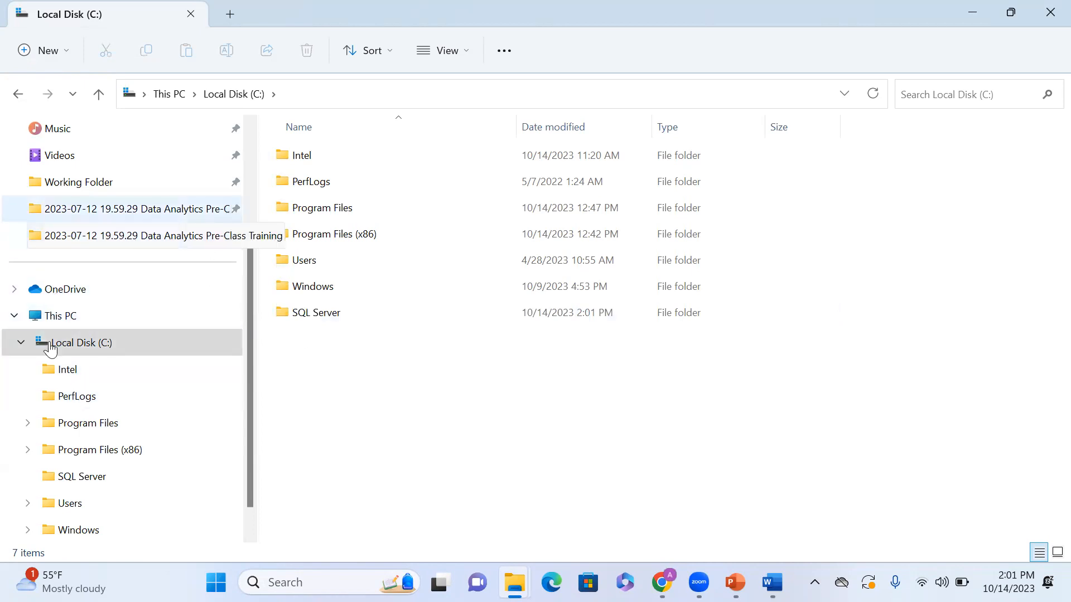
Step: Move the SQL2019-SSEI-Eval installer from Downloads into the SQL Server folder on Local Disk (C:)
left_click(15, 316)
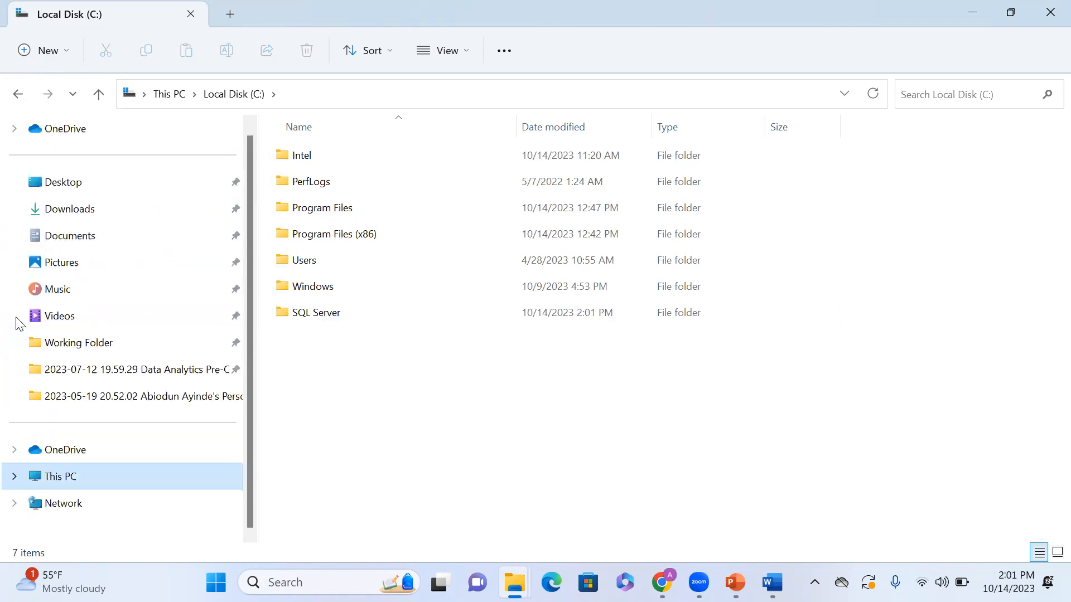
left_click(58, 215)
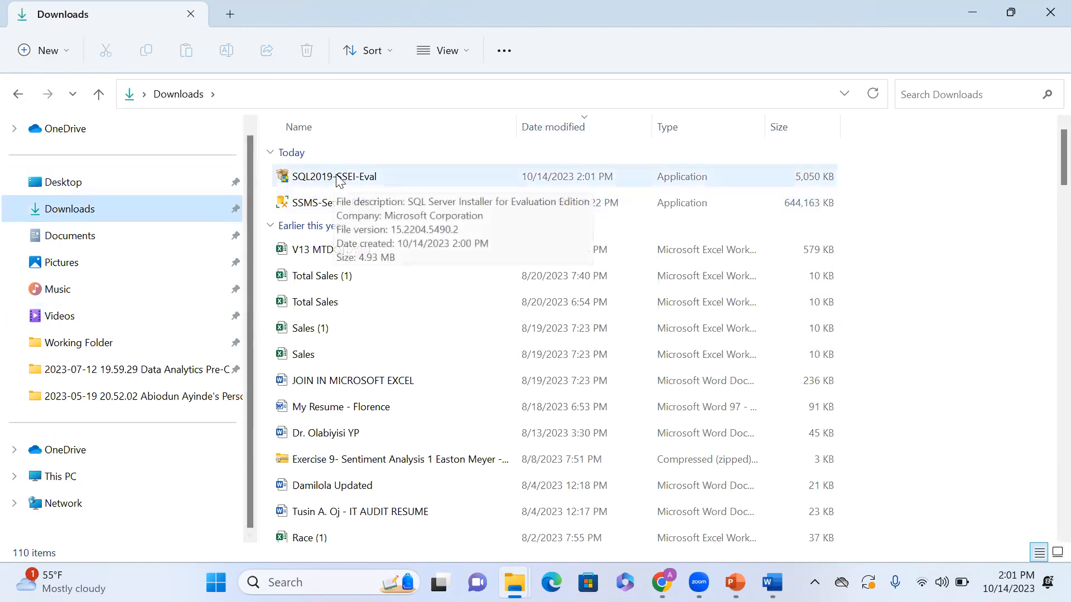
left_click(15, 478)
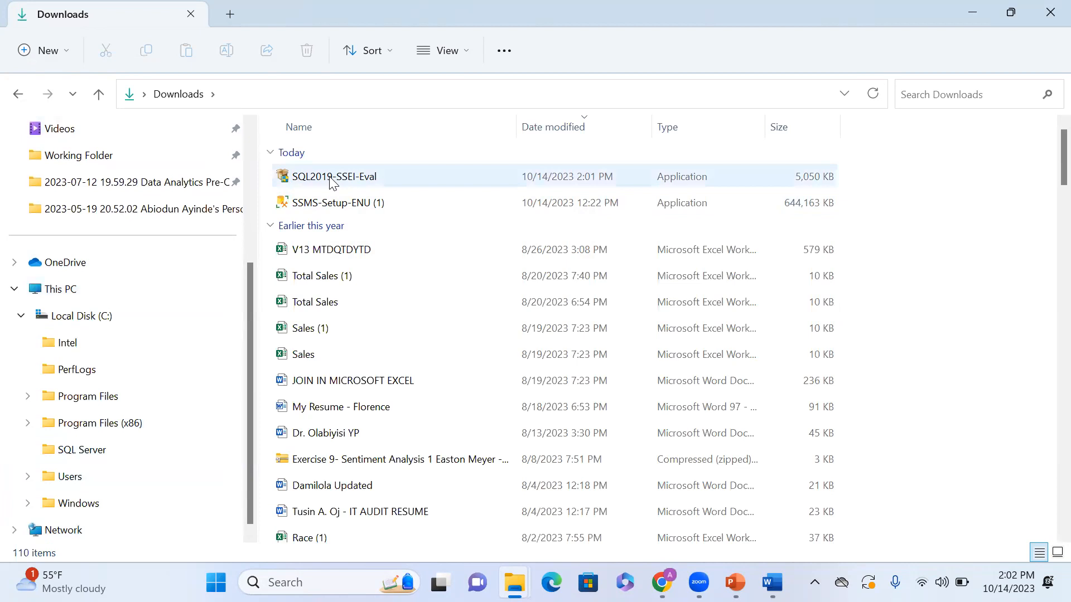
left_click_drag(332, 183, 79, 451)
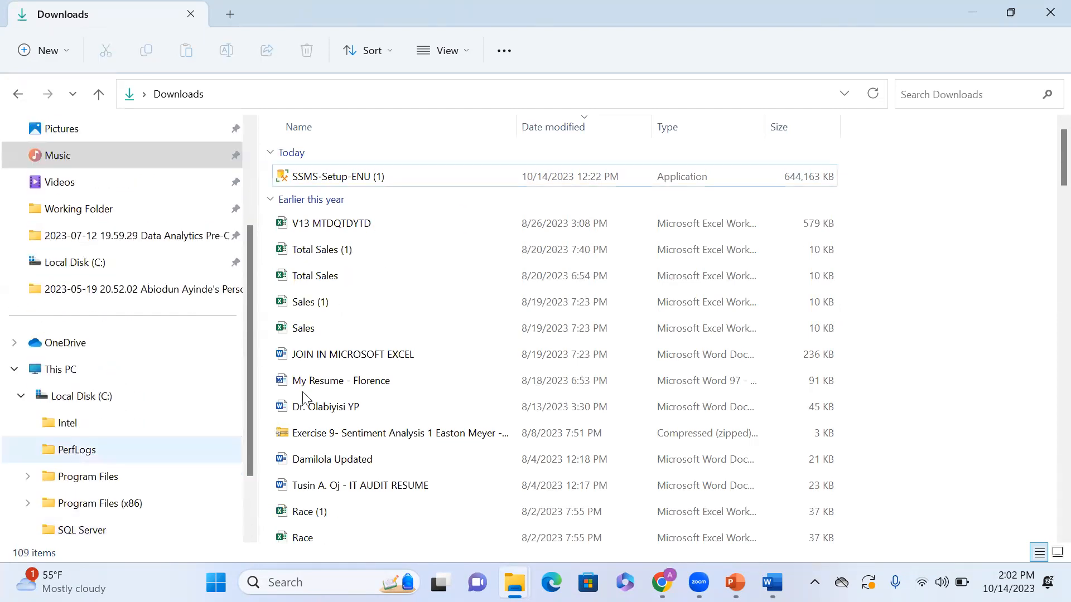
Step: Open the SQL Server folder on drive C and run the SQL2019-SSEI-Eval installer
left_click(92, 530)
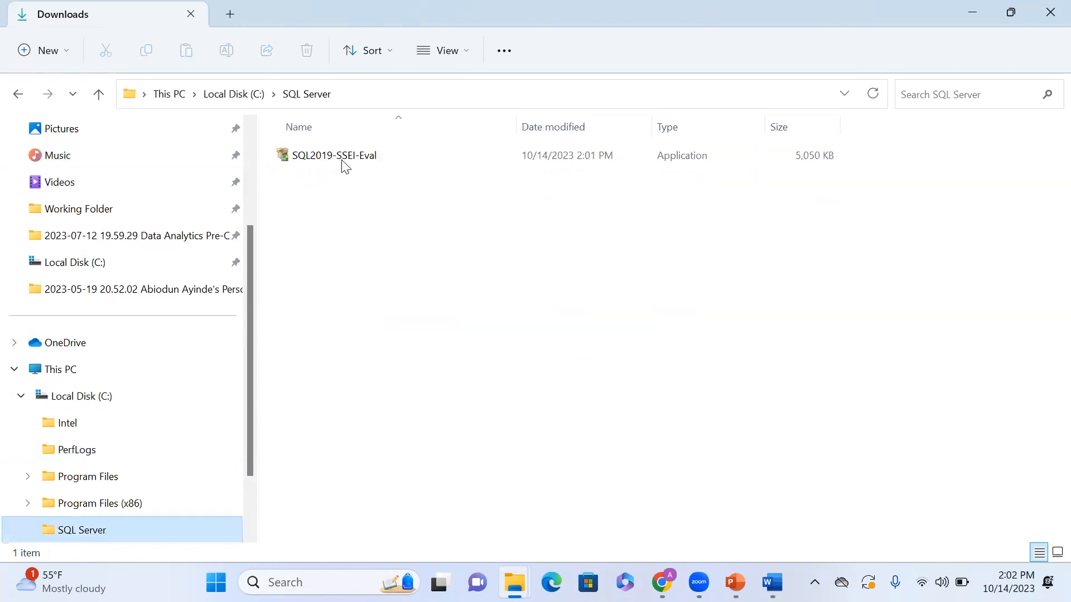
left_click(345, 162)
mouse_move(323, 163)
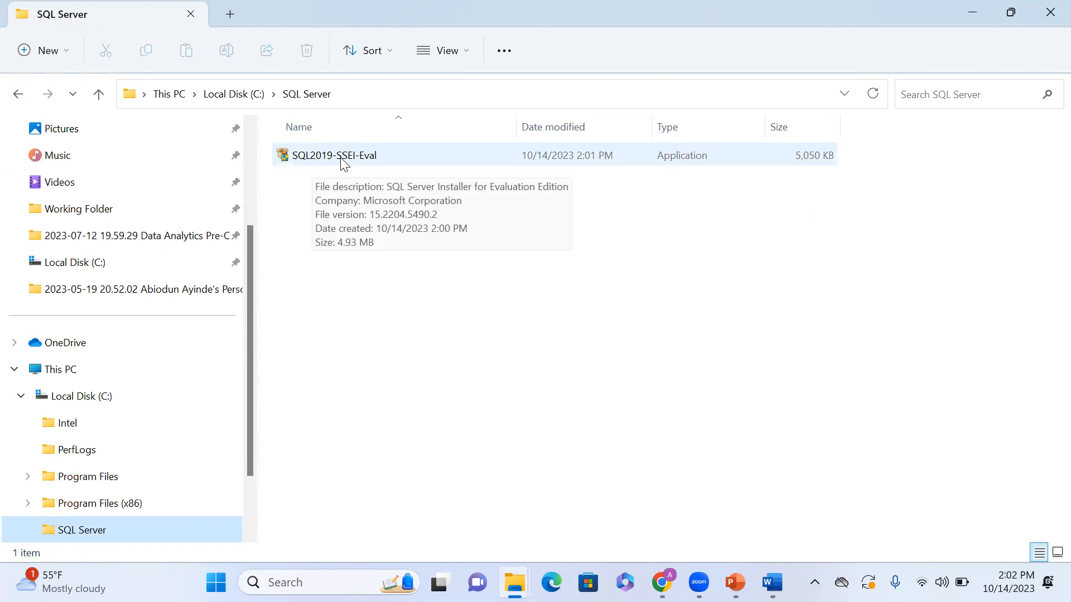
double_click(344, 161)
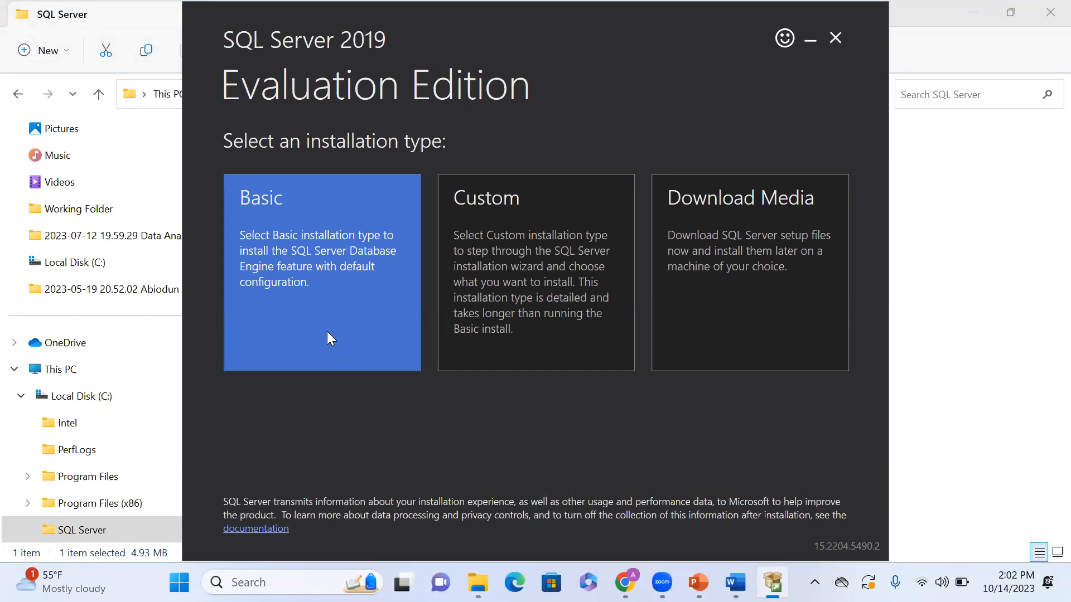
Step: Choose the Basic installation type, accept the license terms and install SQL Server 2019 in the default C:\Program Files\Microsoft SQL Server location
scroll(464, 440, "down", 10)
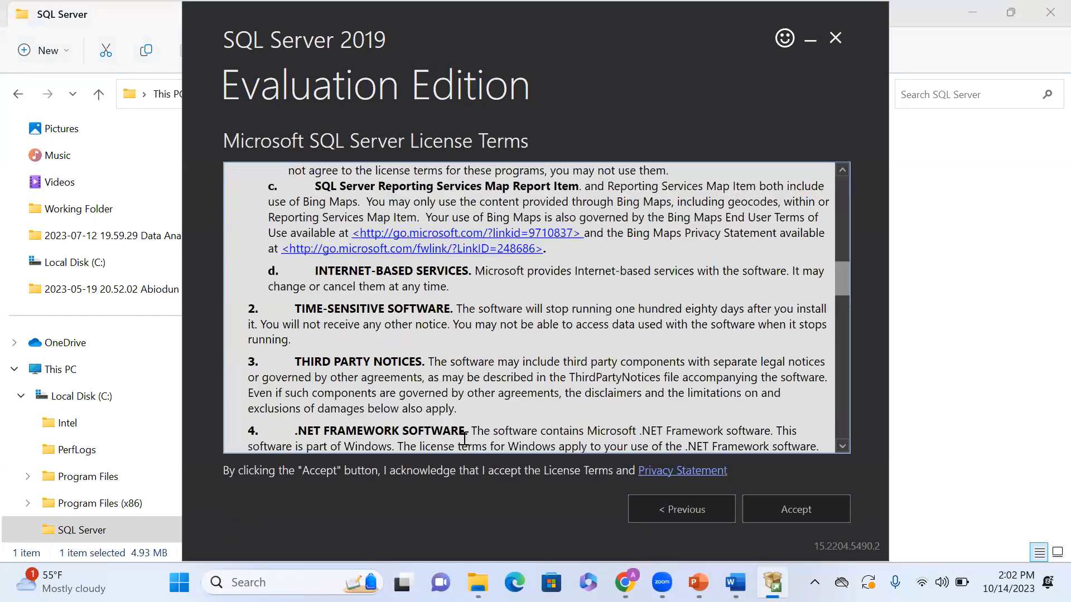
scroll(464, 440, "down", 15)
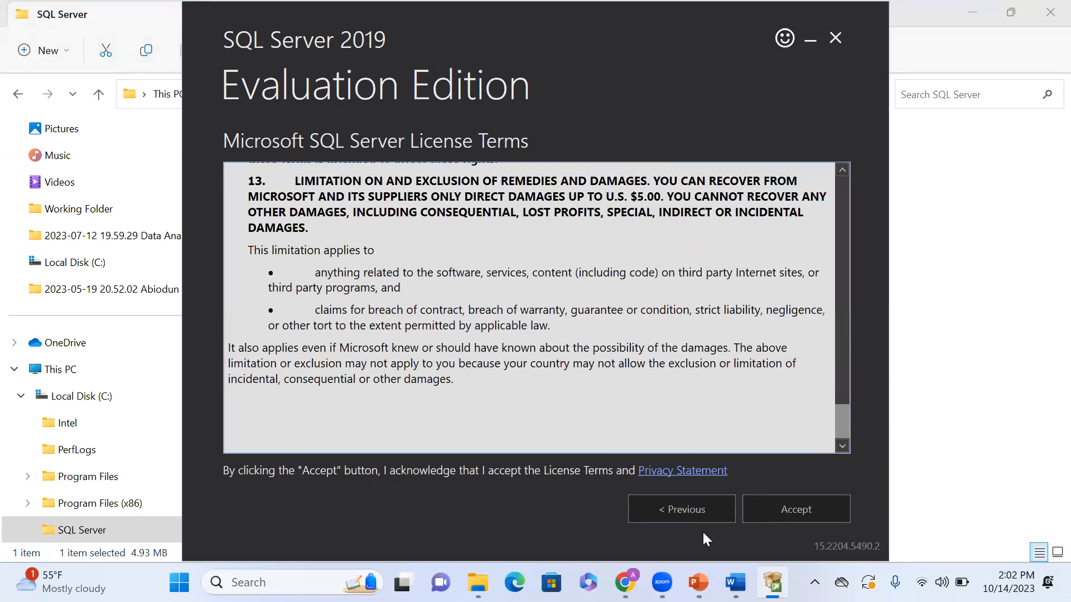
left_click(781, 512)
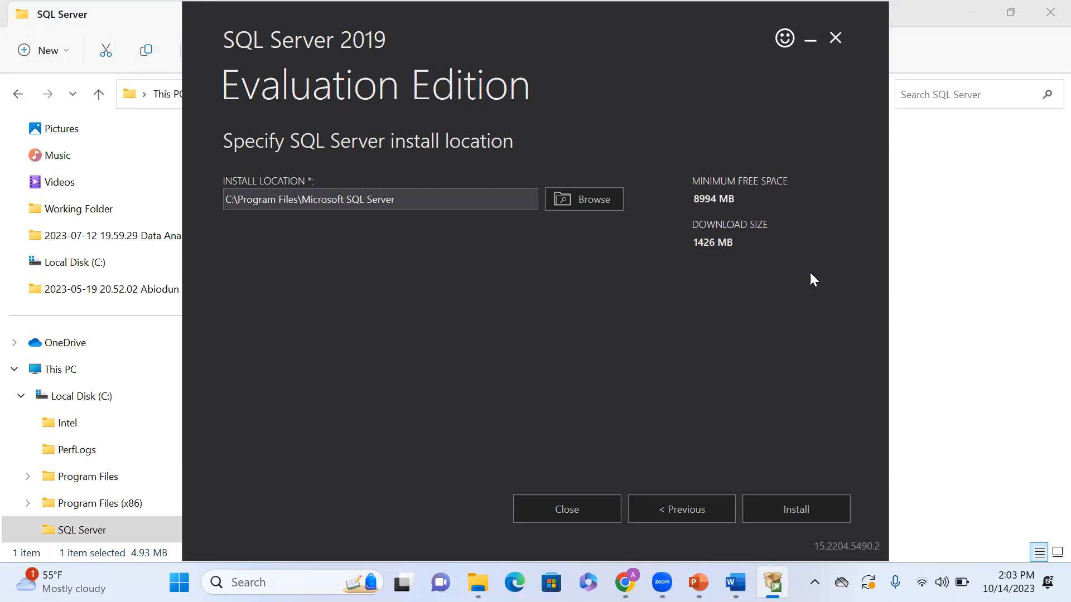
left_click(788, 507)
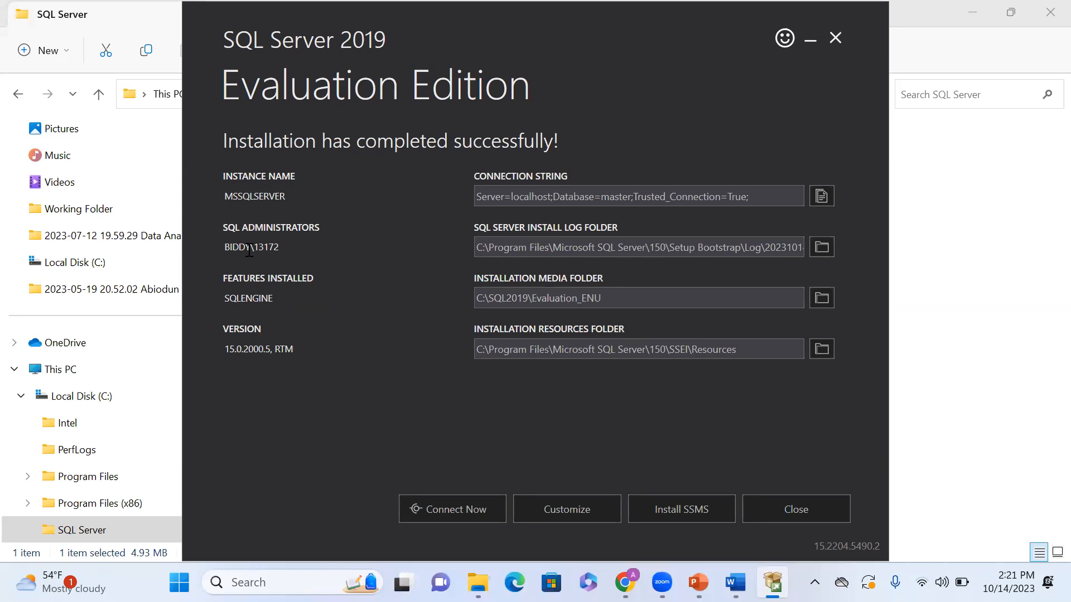
Step: Open the SSMS download page from the finished installer, download SQL Server Management Studio 19.1 and check the recent downloads
left_click_drag(250, 247, 225, 246)
left_click(675, 509)
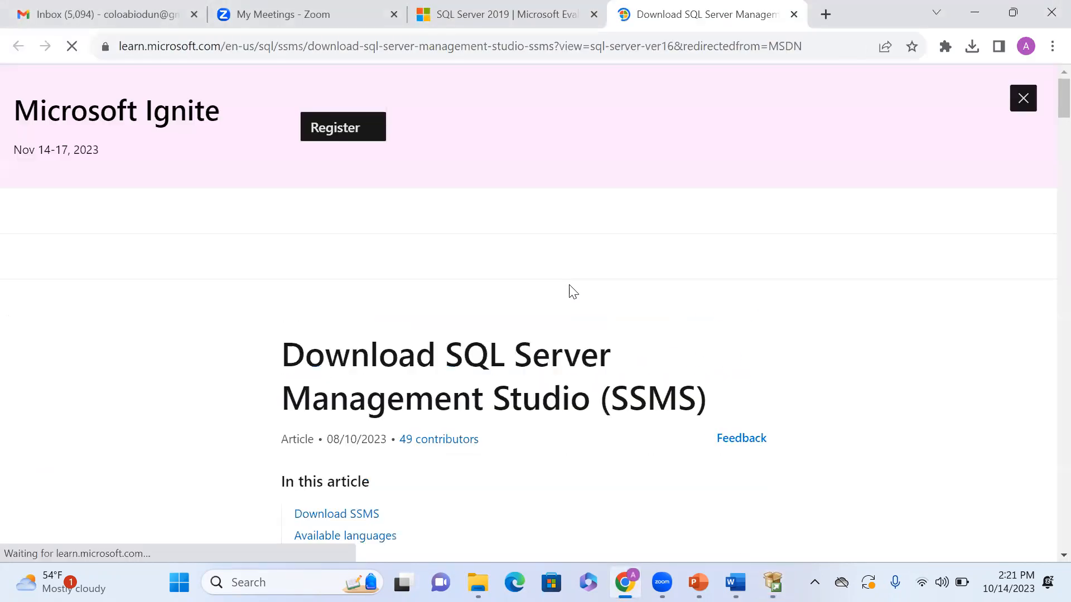
scroll(574, 275, "down", 10)
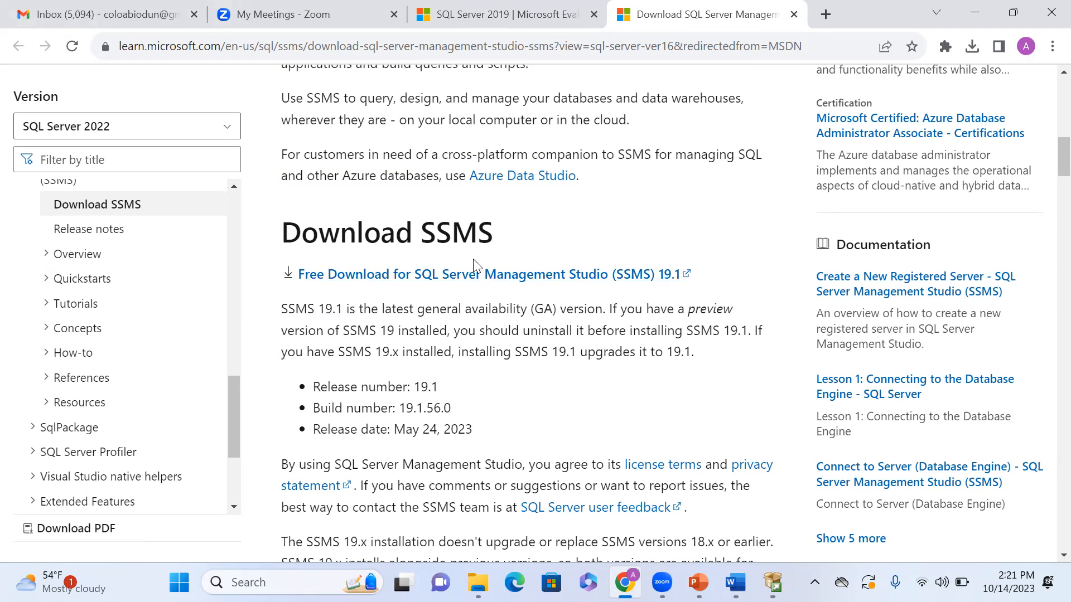
left_click(475, 281)
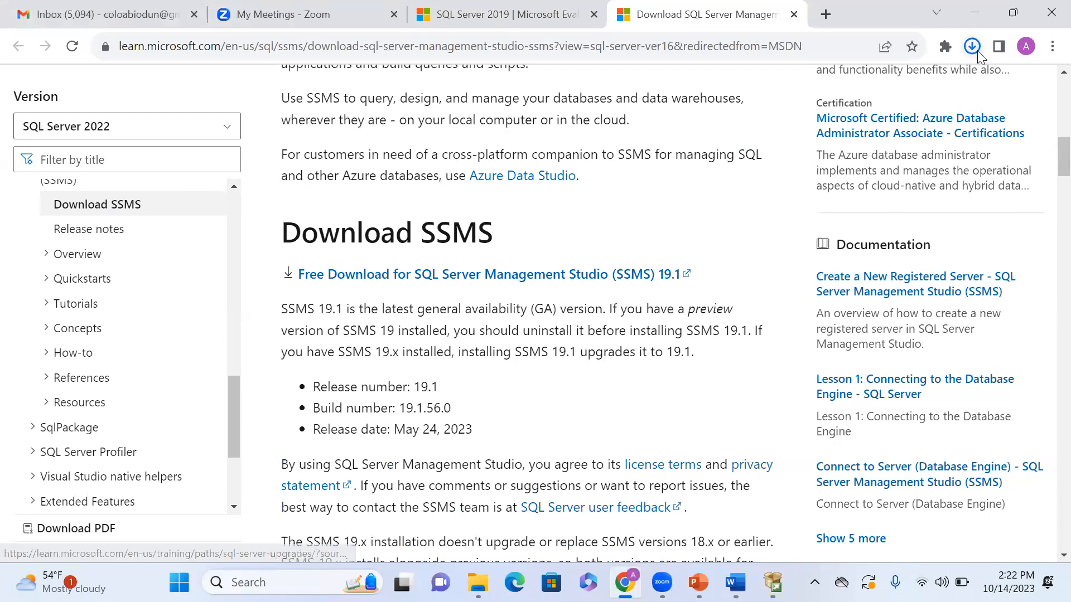
left_click(975, 49)
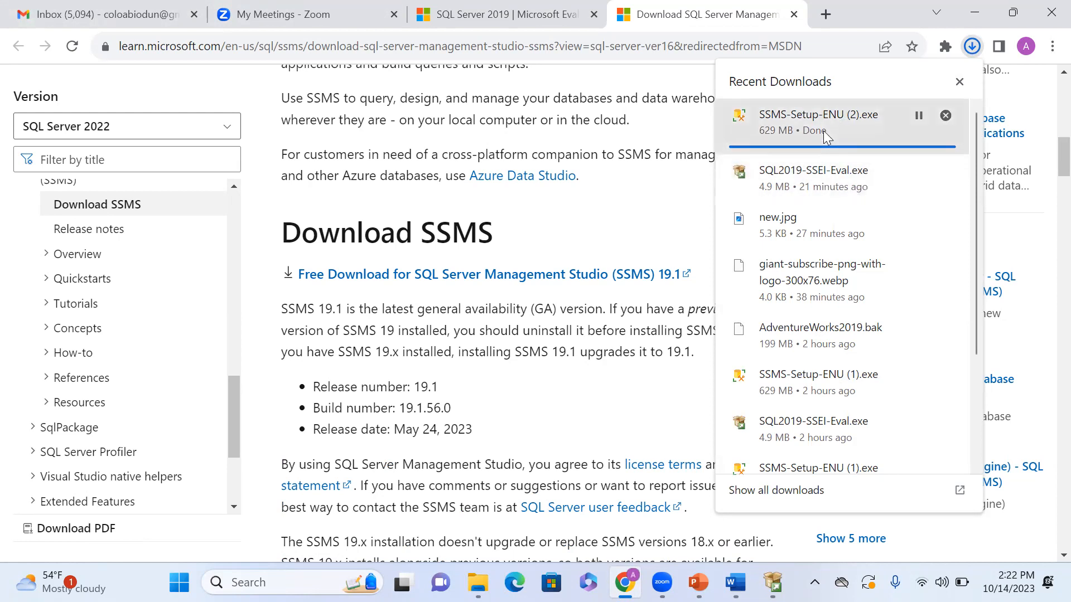
left_click(826, 164)
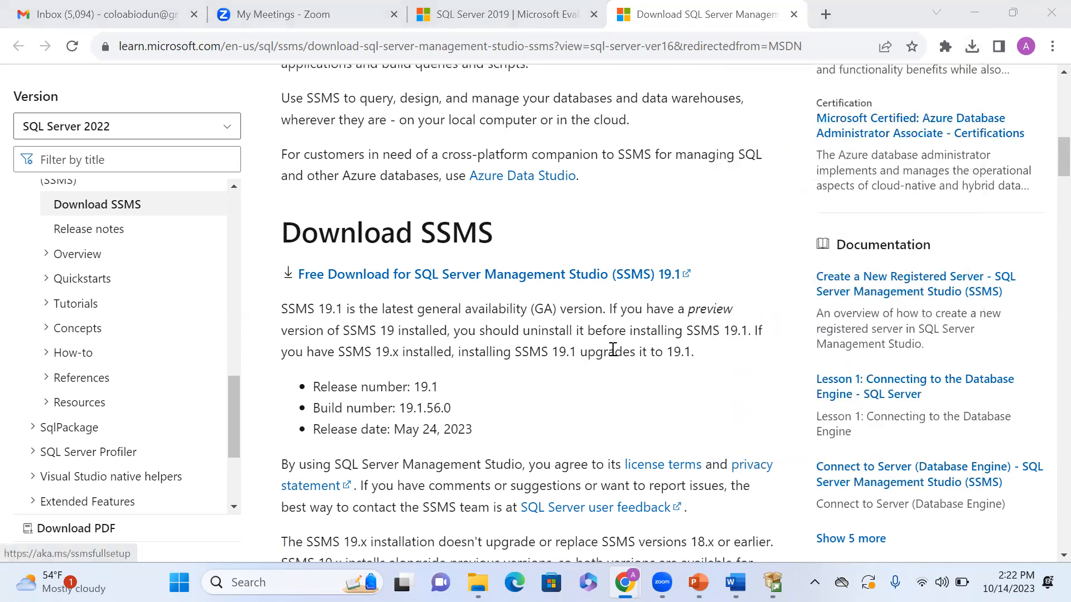
Step: Switch to the File Explorer window showing the SQL Server folder and open the Downloads folder
mouse_move(478, 583)
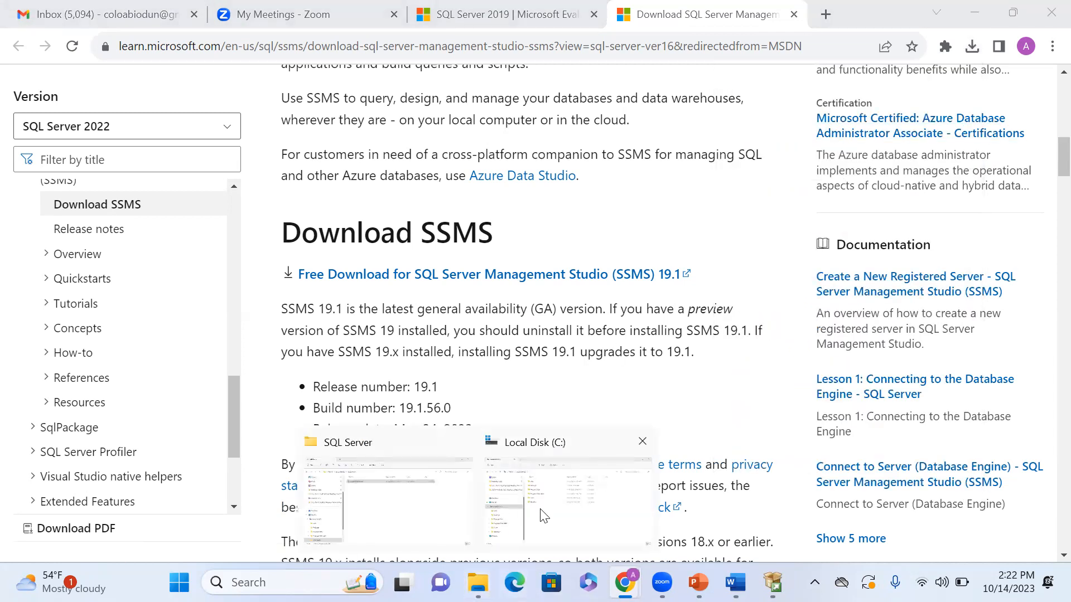
left_click(433, 530)
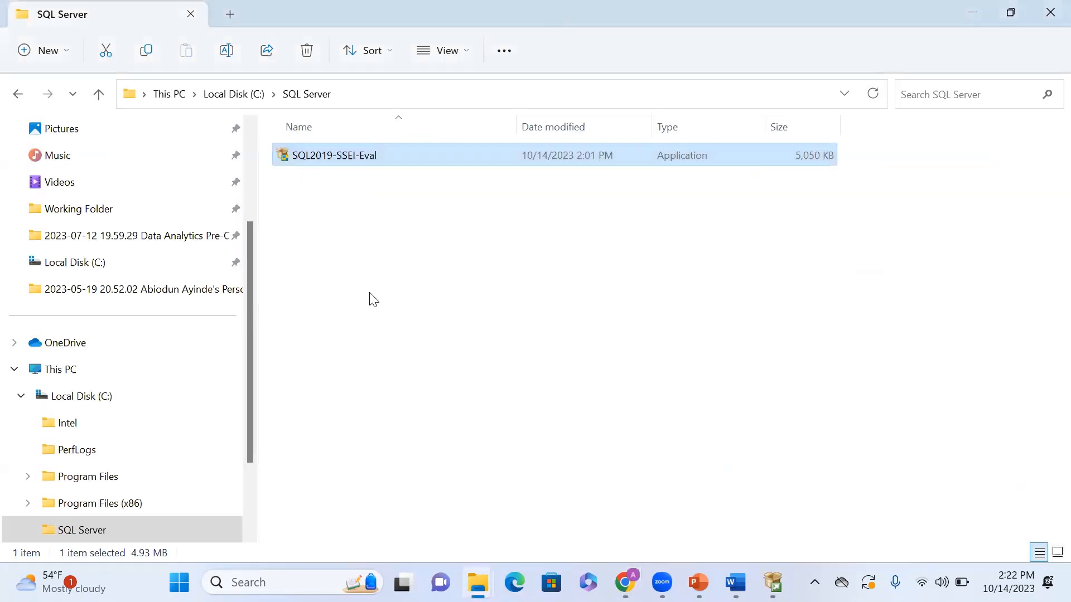
scroll(99, 219, "up", 2)
scroll(99, 219, "up", 1)
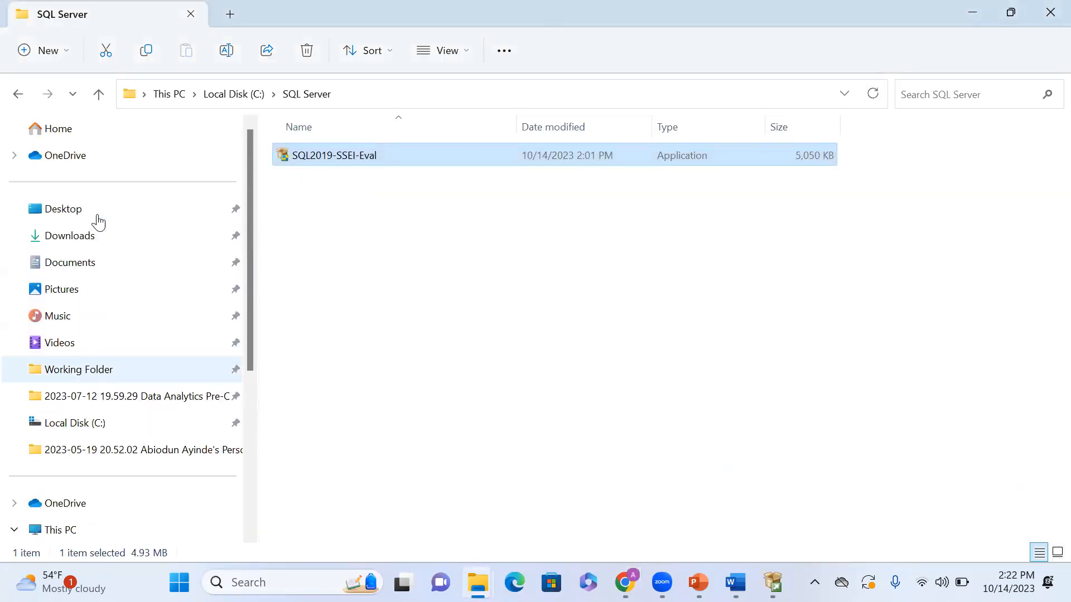
left_click(86, 237)
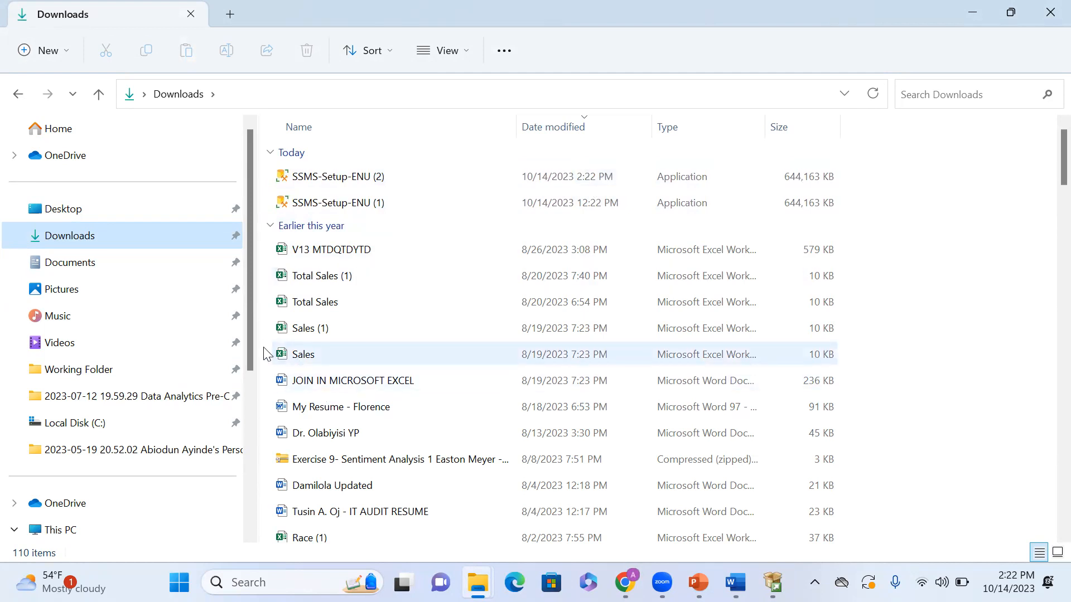
Step: Try to move the SSMS-Setup-ENU (2) installer from Downloads into the SQL Server folder on drive C
left_click_drag(251, 365, 248, 464)
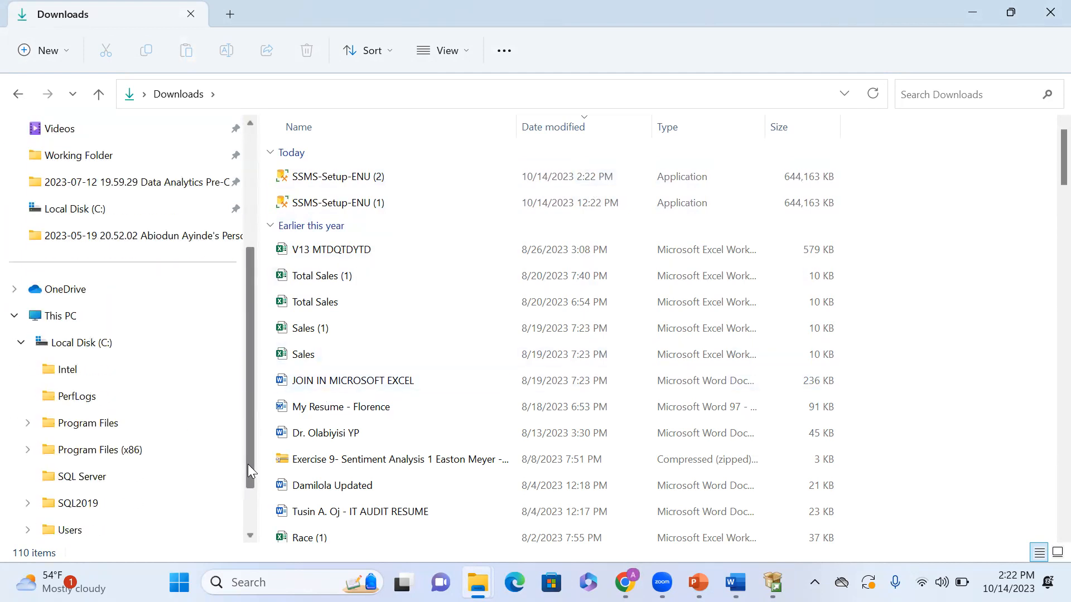
left_click(352, 181)
left_click_drag(352, 181, 53, 482)
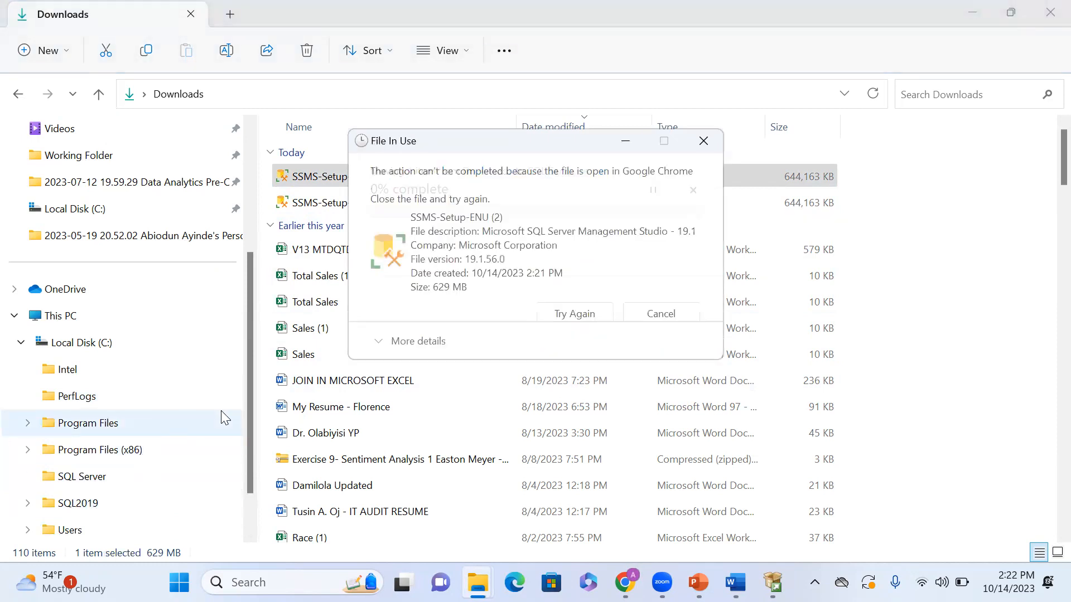
left_click(572, 318)
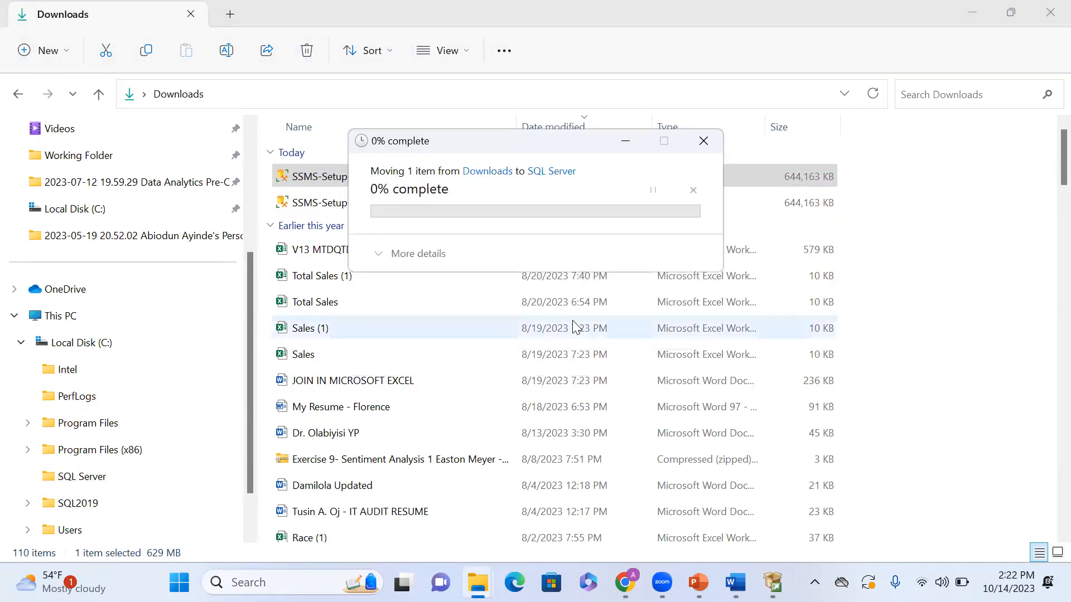
left_click(704, 143)
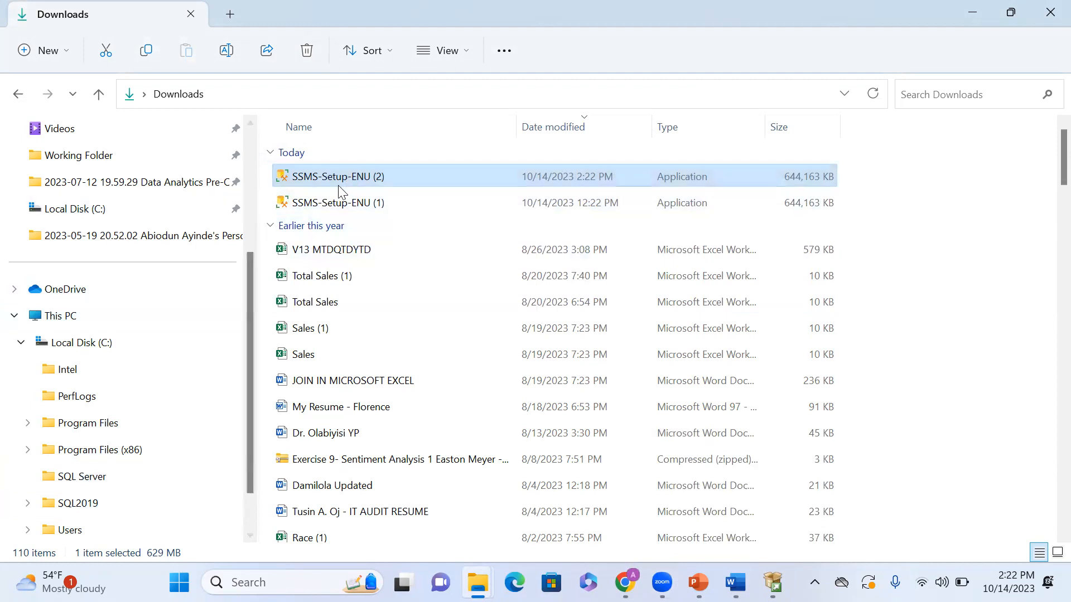
left_click_drag(339, 177, 100, 425)
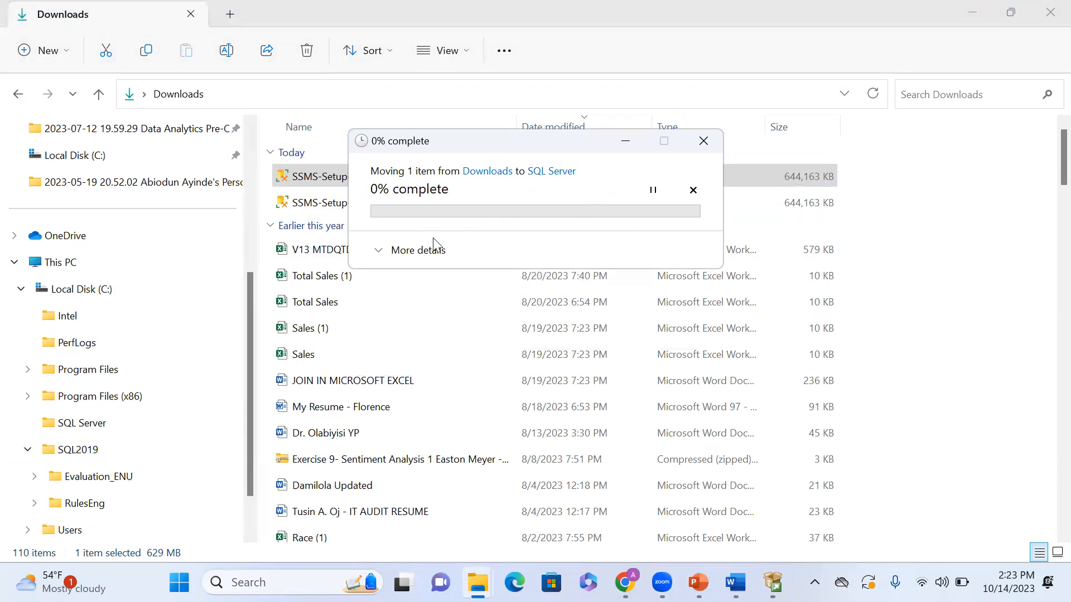
left_click(692, 144)
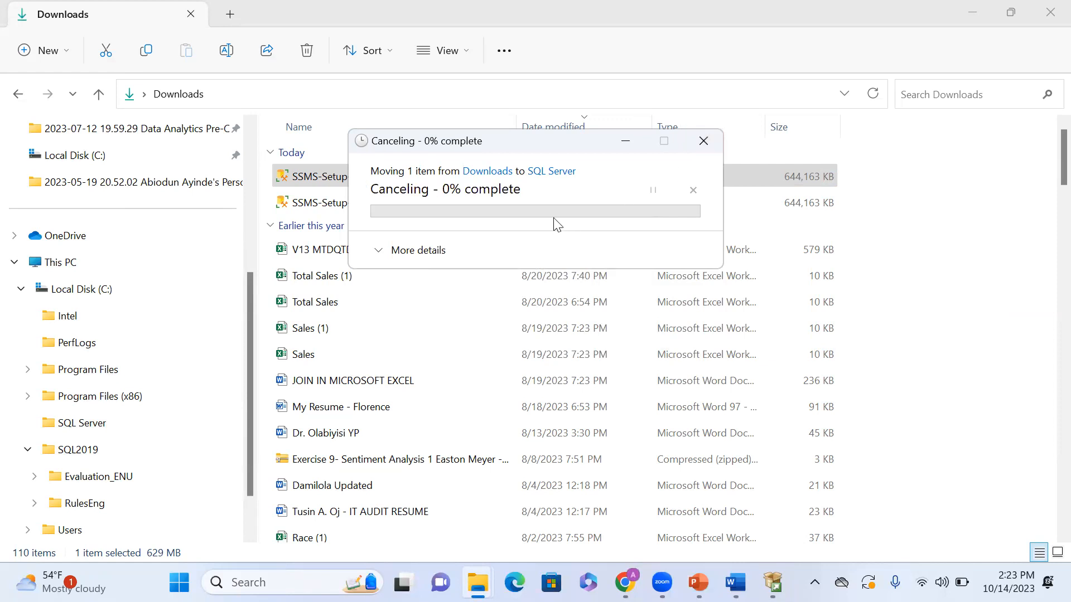
left_click(700, 148)
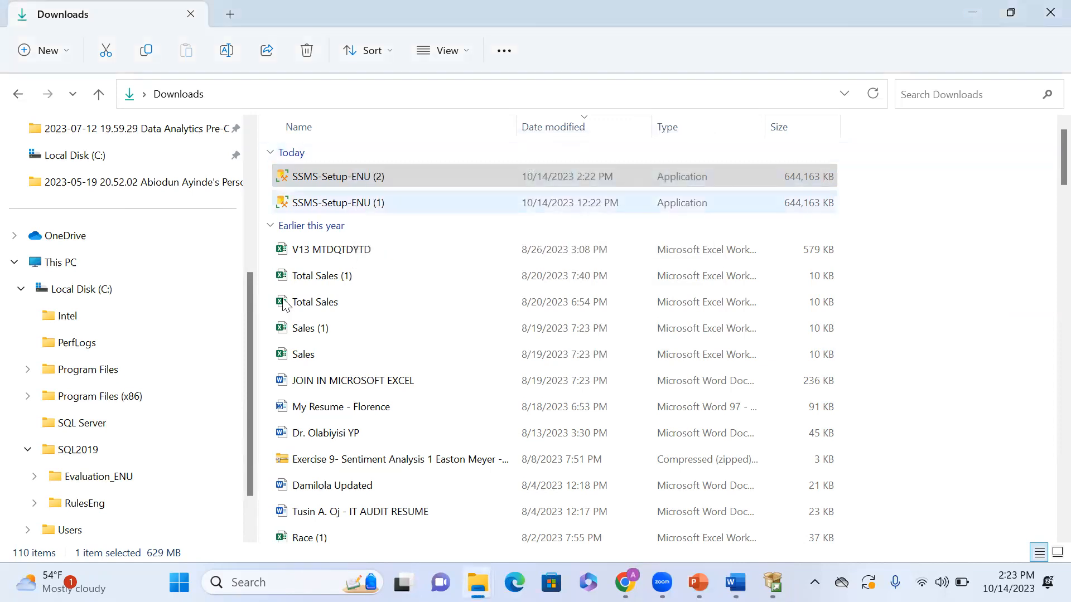
Step: Check the contents of the SQL Server folder on drive C and the subfolders of SQL2019 and Program Files (x86)
left_click(85, 424)
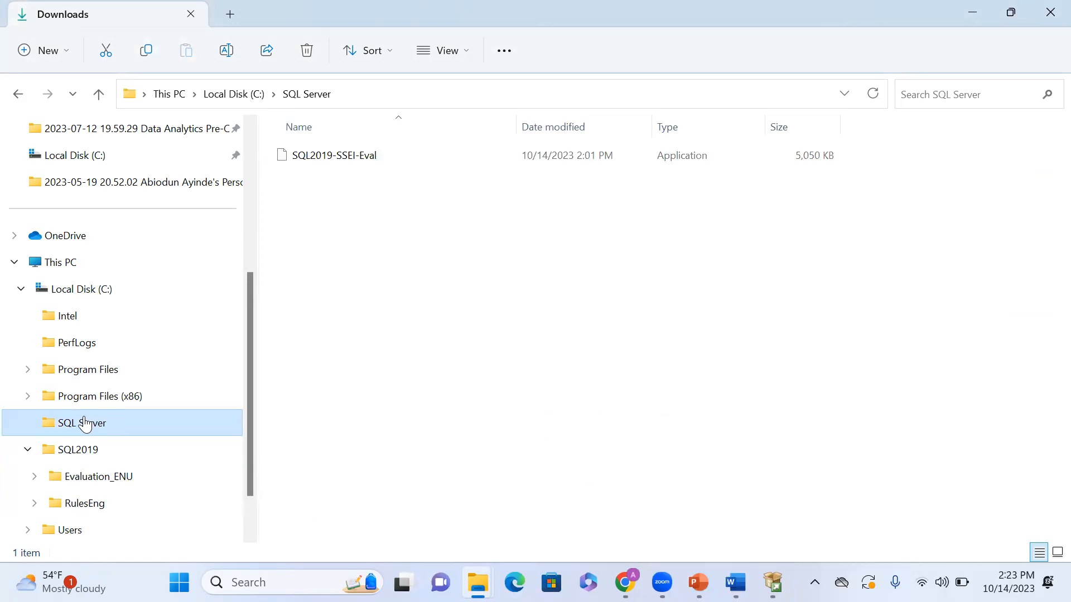
left_click(27, 449)
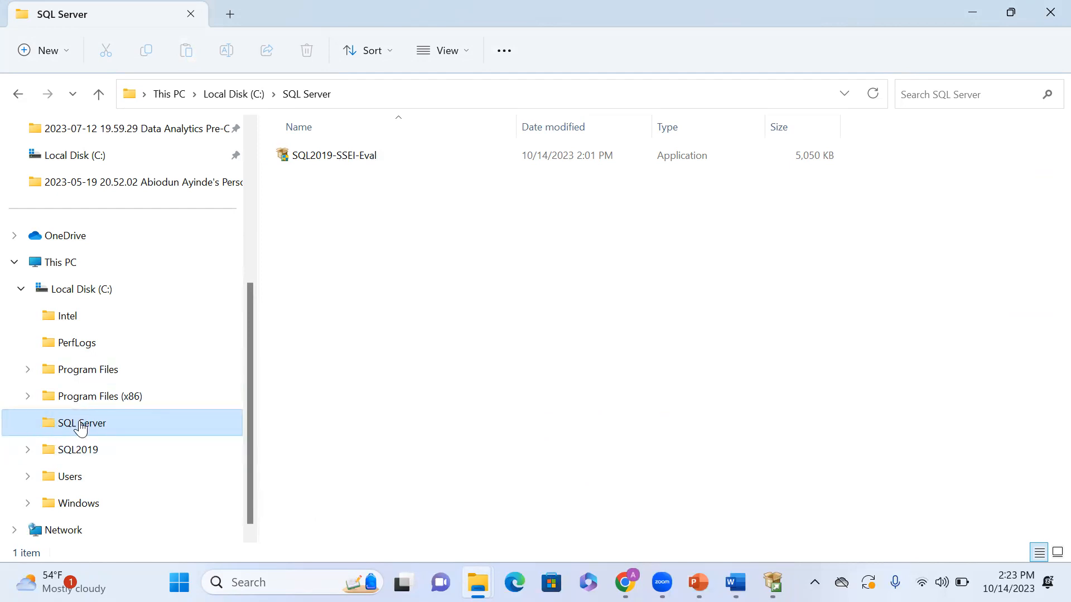
left_click(28, 449)
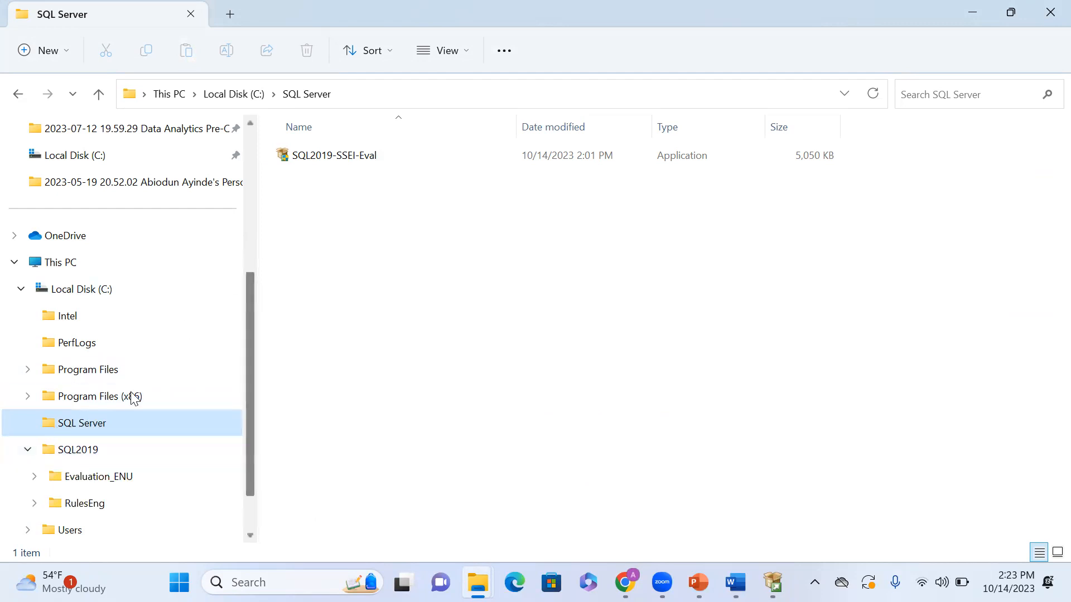
left_click(25, 396)
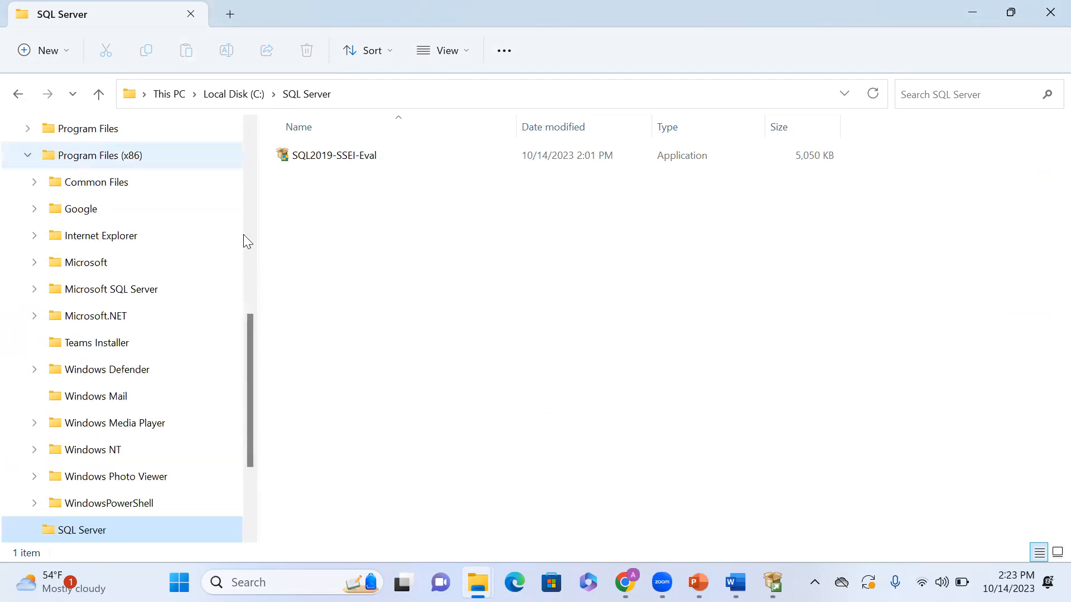
left_click(249, 192)
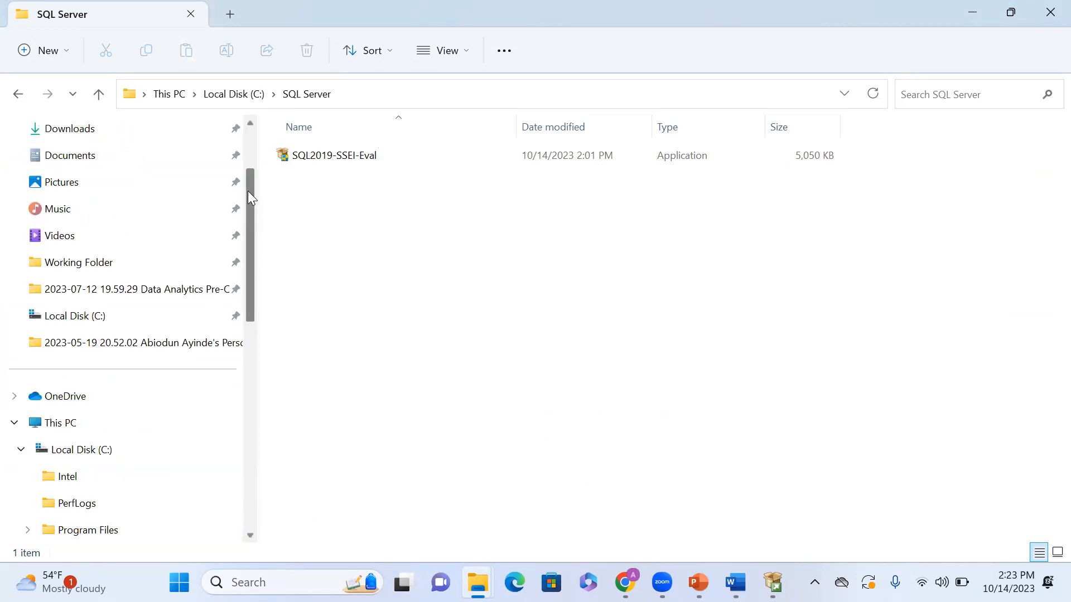
Step: Run SSMS-Setup-ENU (1) from Downloads and install SSMS 19.1 in the default C:\Program Files (x86)\Microsoft SQL Server Management Studio 19 location
left_click(90, 131)
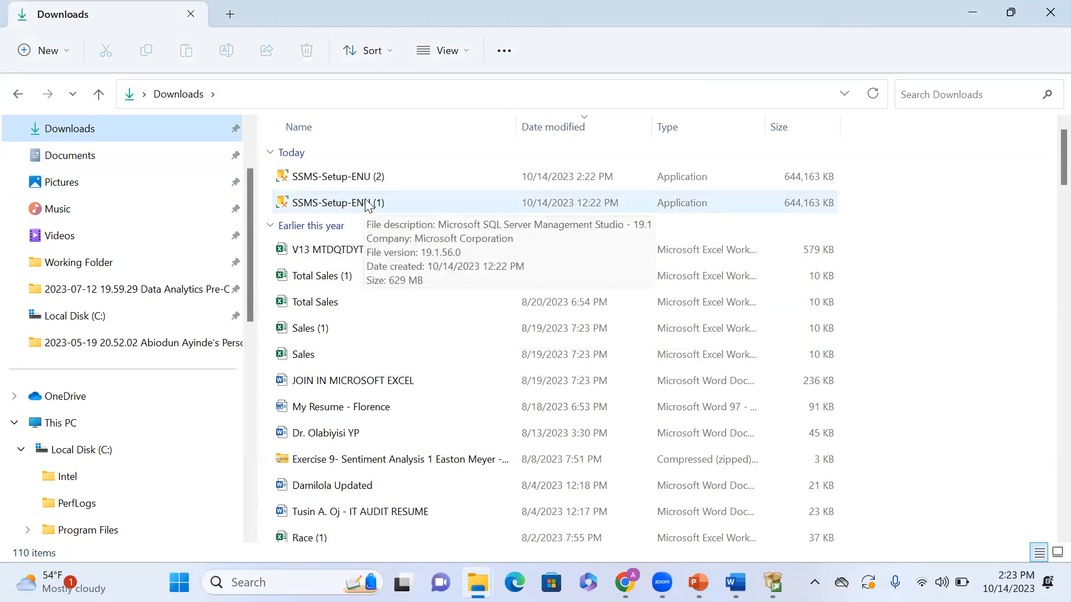
double_click(365, 203)
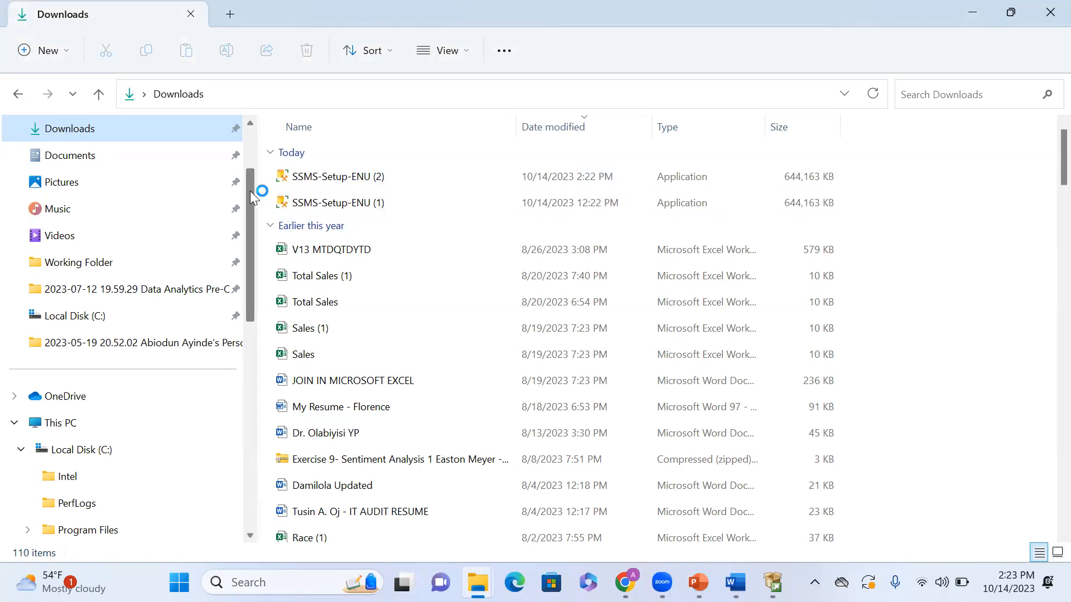
scroll(250, 190, "up", 2)
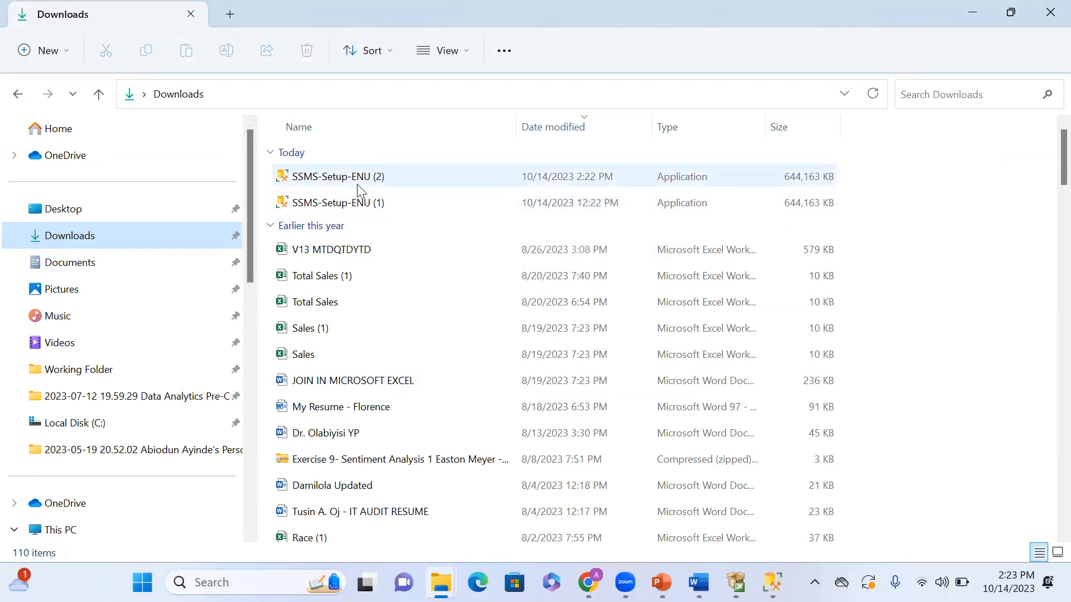
double_click(333, 204)
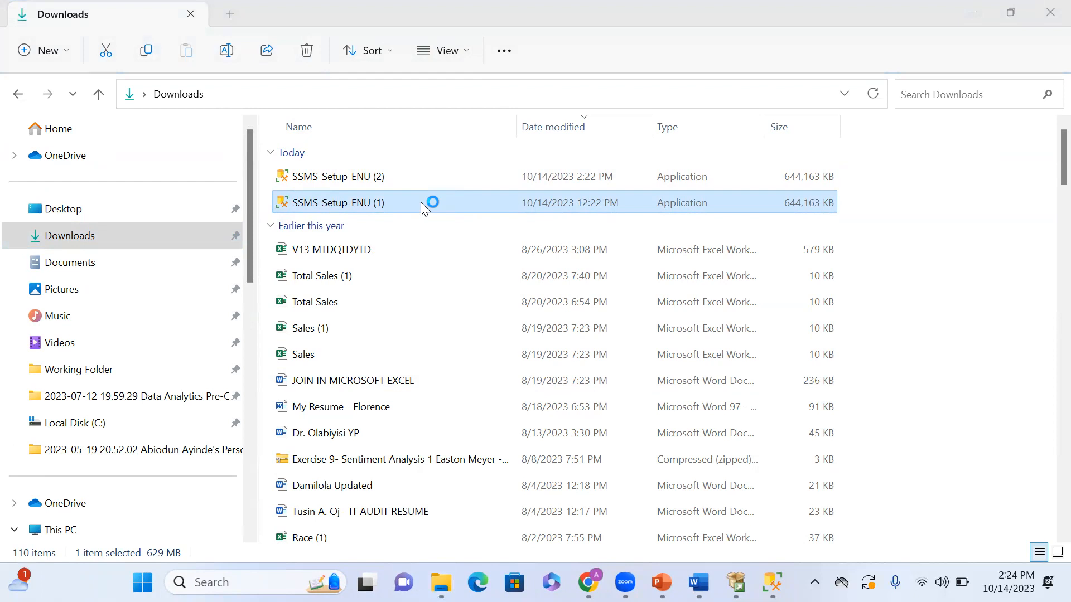
left_click(772, 583)
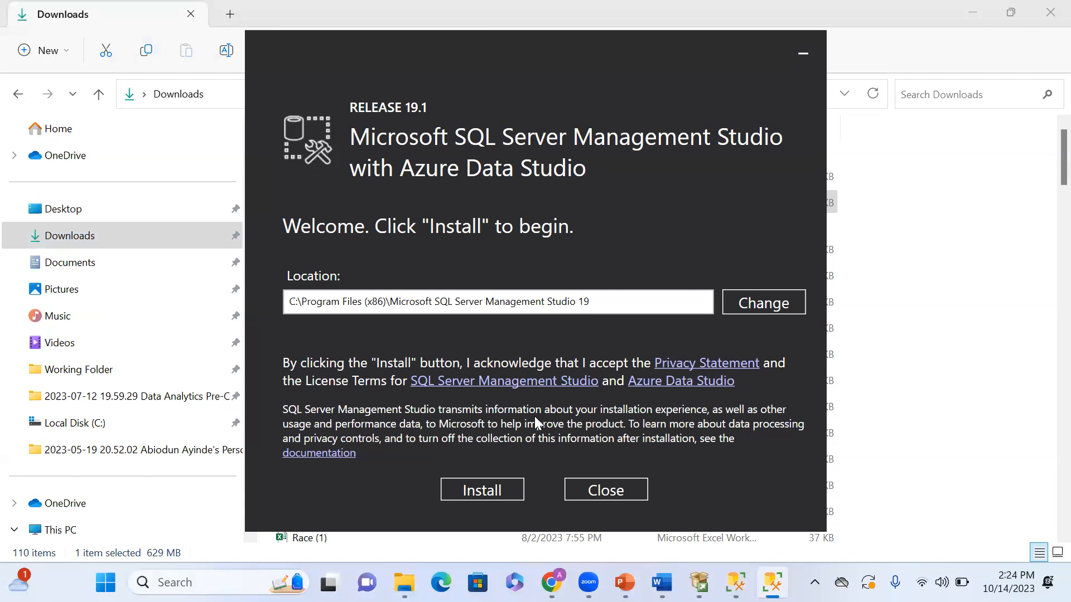
left_click(497, 492)
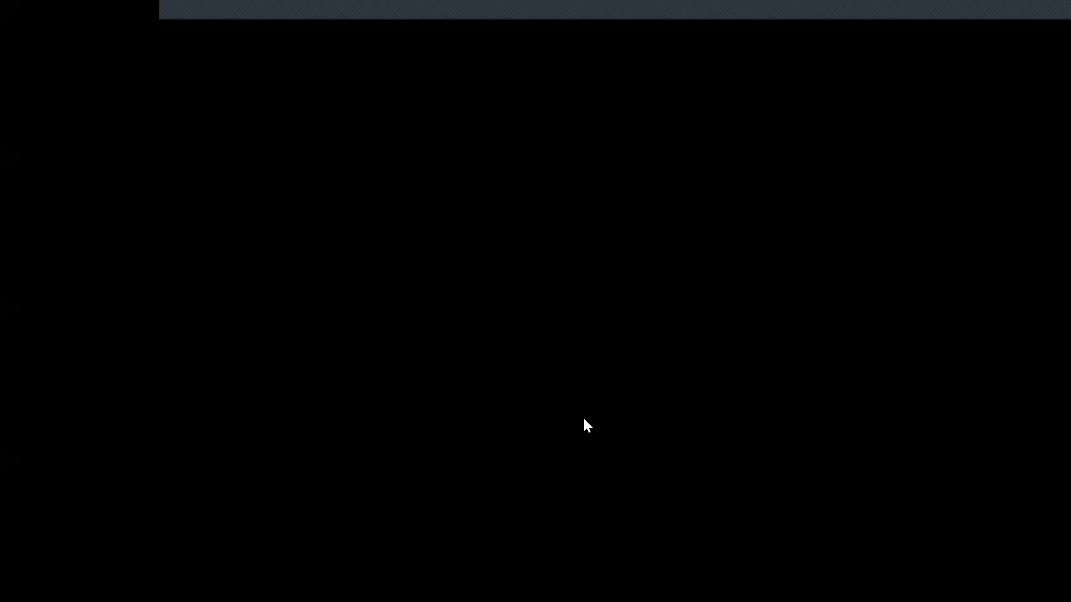
left_click(460, 432)
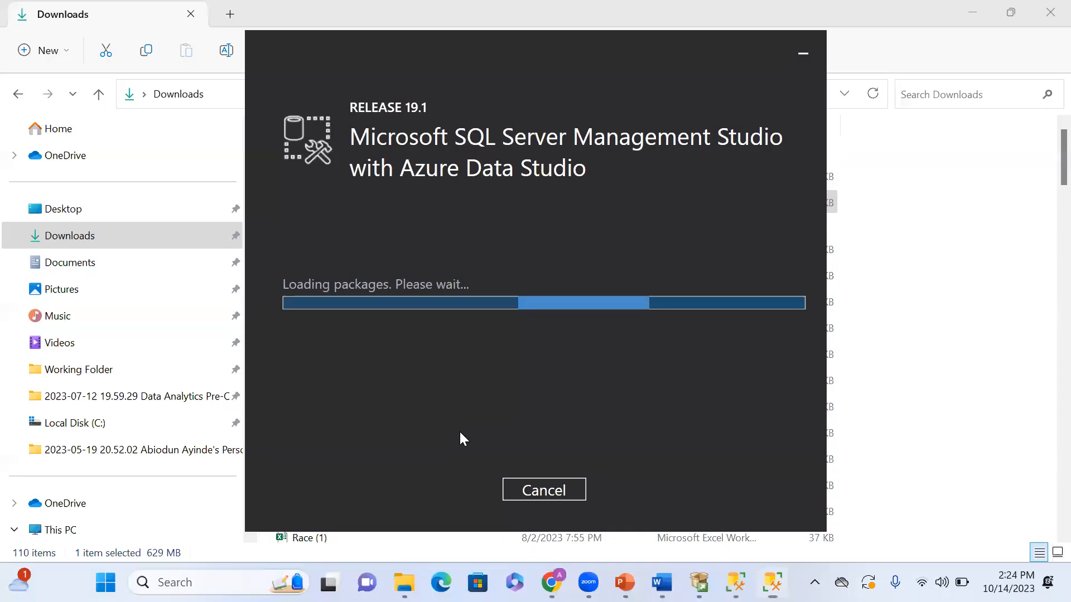
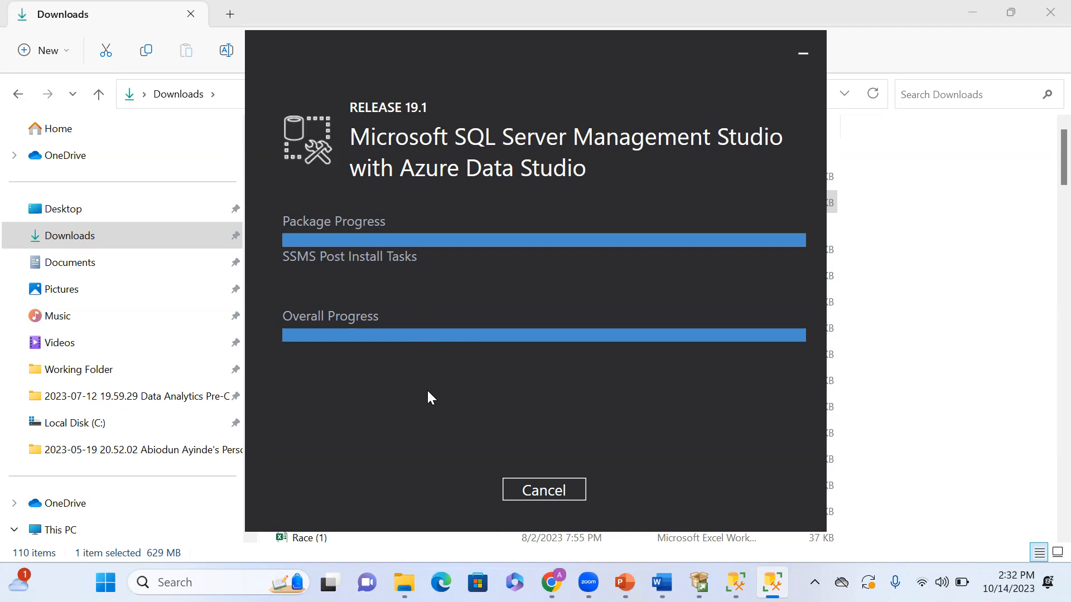
scroll(167, 337, "down", 3)
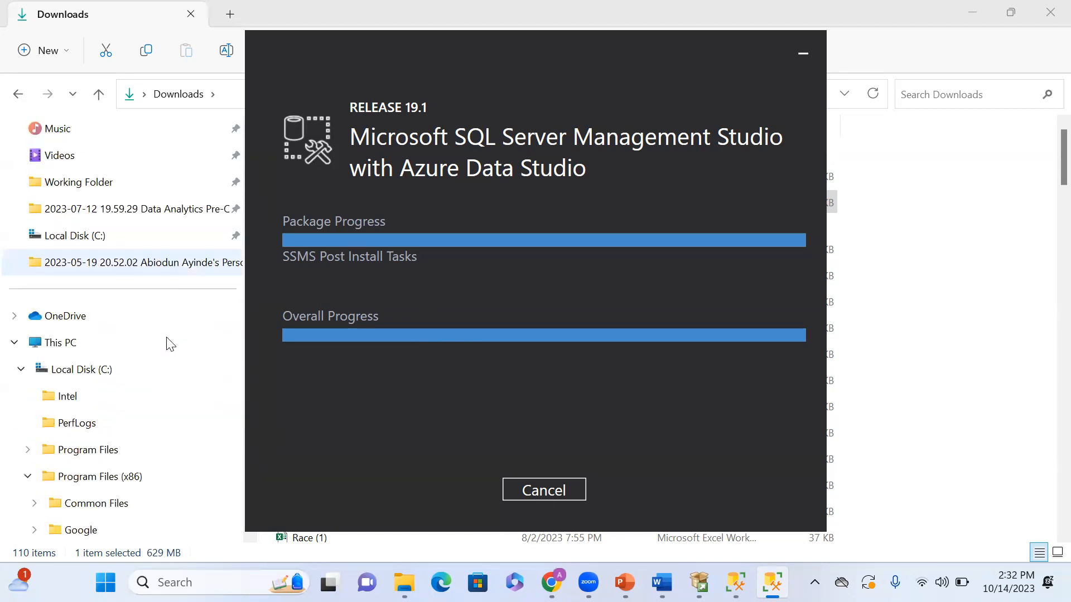
scroll(167, 340, "down", 3)
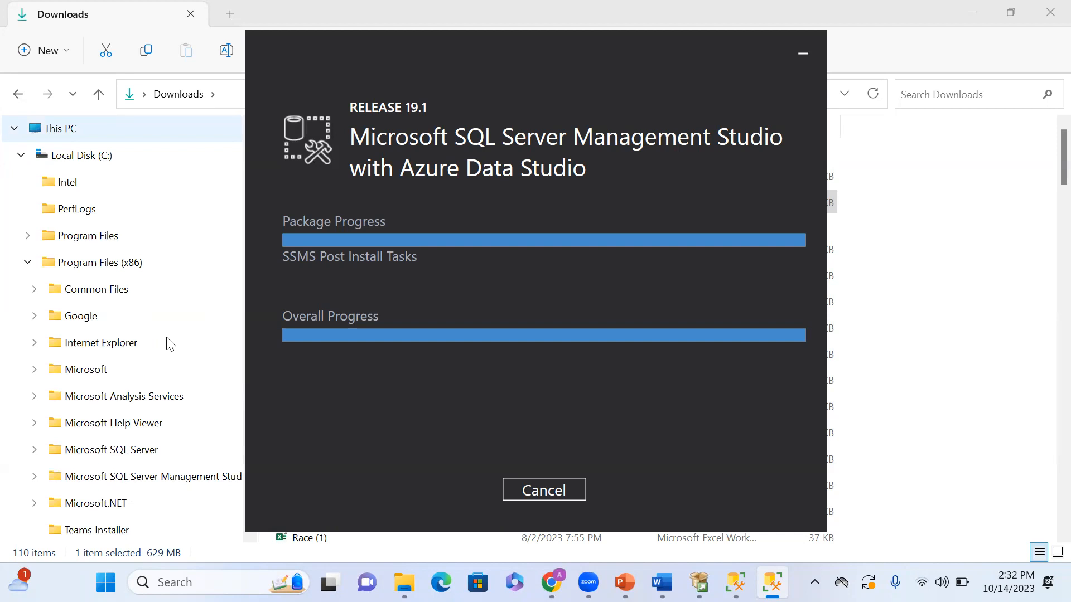
scroll(170, 344, "up", 5)
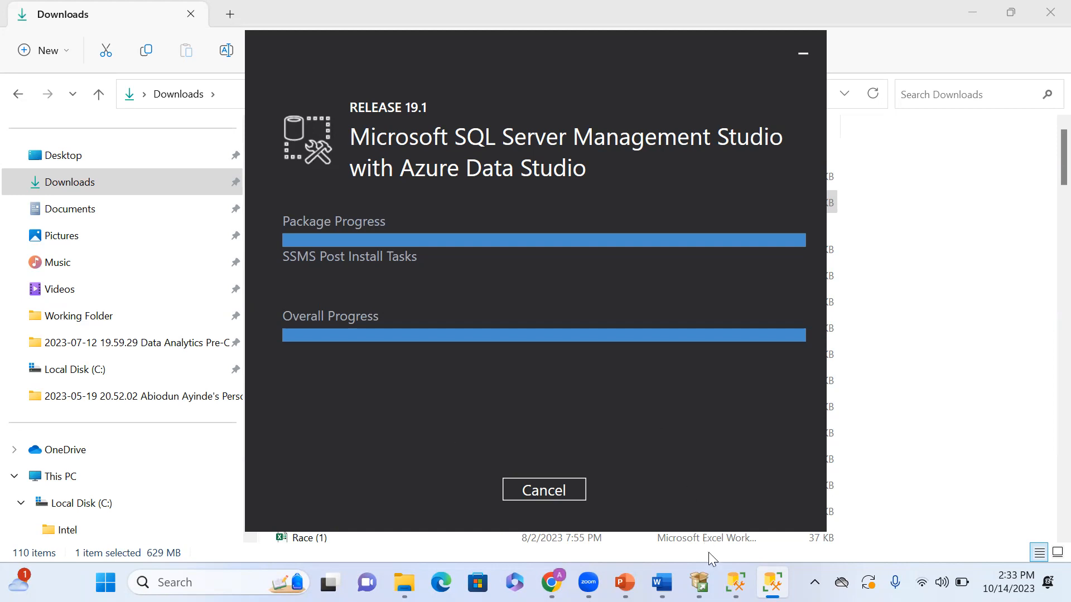
Step: Bring up the duplicate SSMS 19.1 setup window still at its welcome page and close it without installing
mouse_move(736, 583)
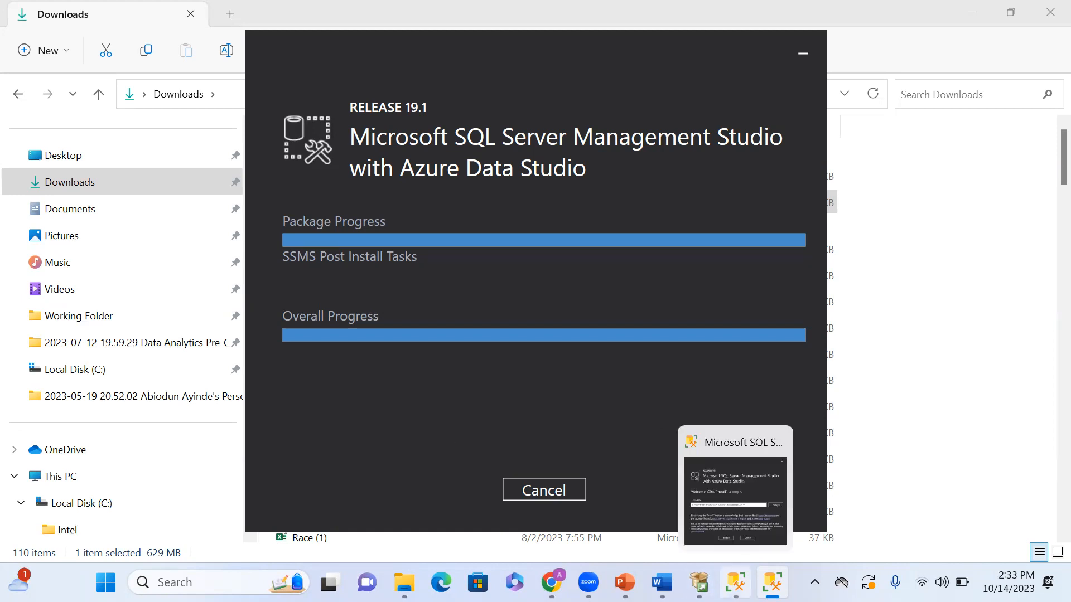
left_click(736, 526)
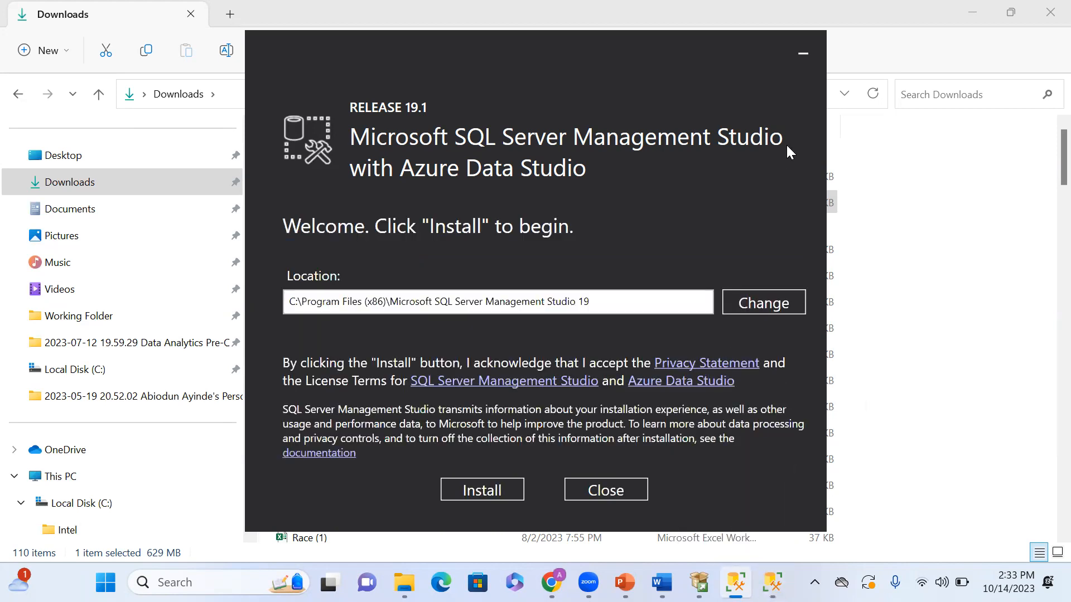
left_click(606, 491)
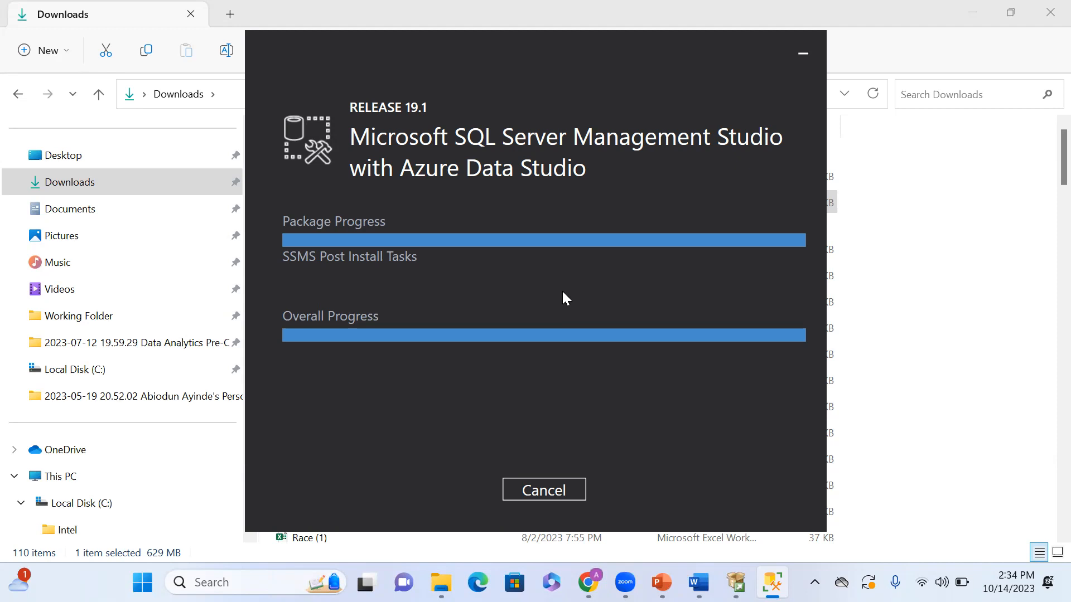
Step: Minimize the running SSMS 19.1 setup window, restore it and close the installer once setup has completed
left_click(803, 53)
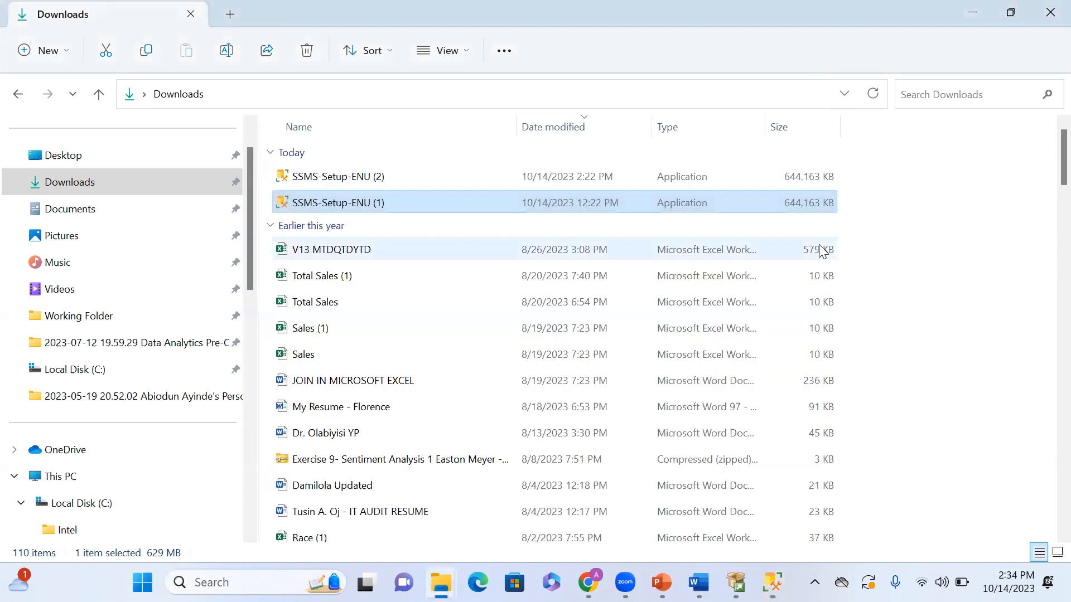
mouse_move(736, 582)
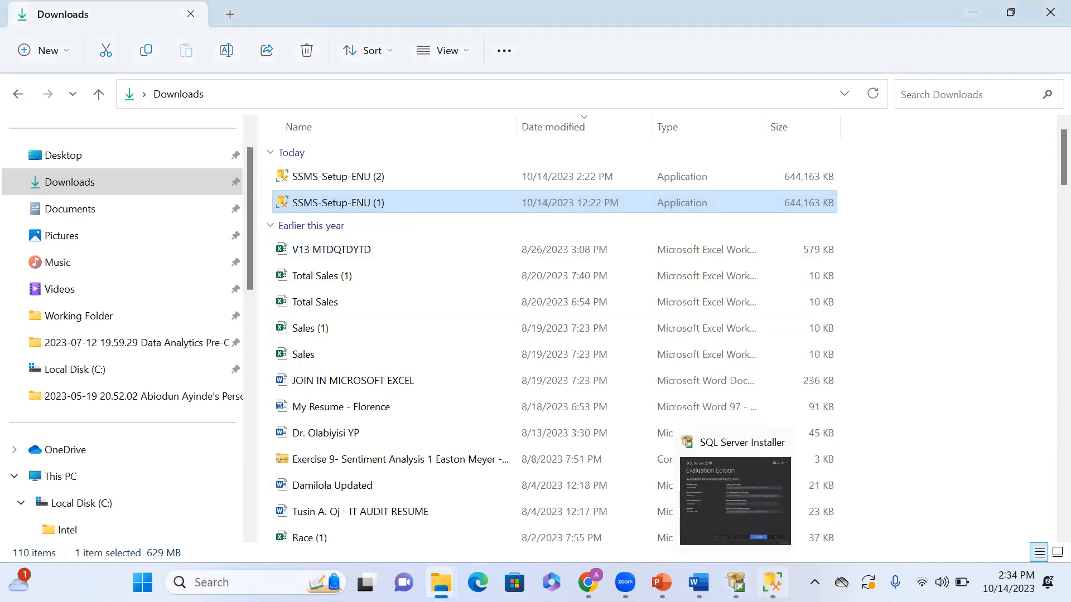
left_click(772, 583)
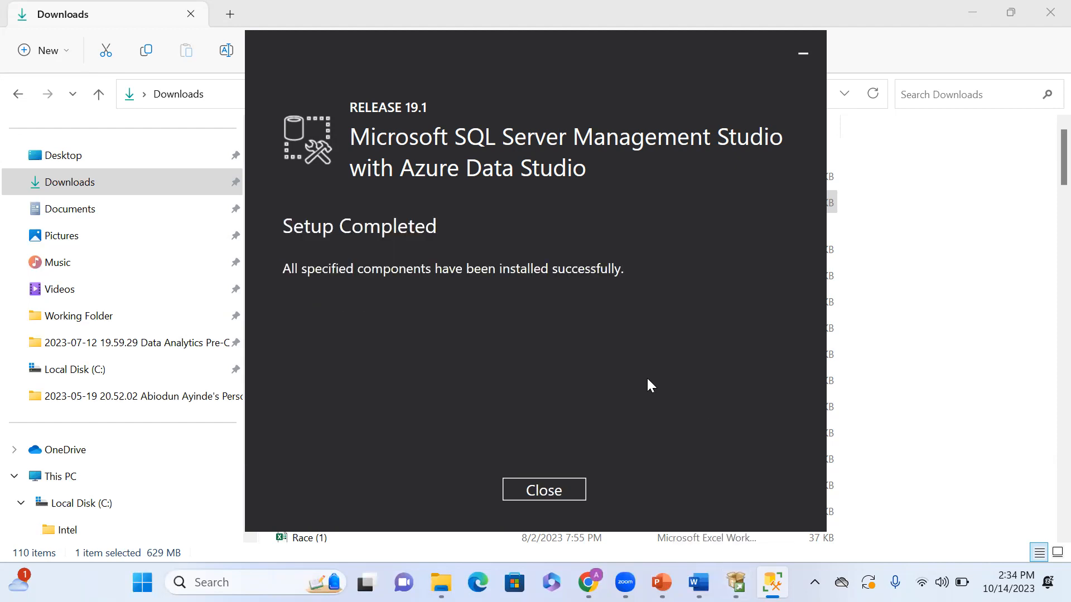
left_click(555, 490)
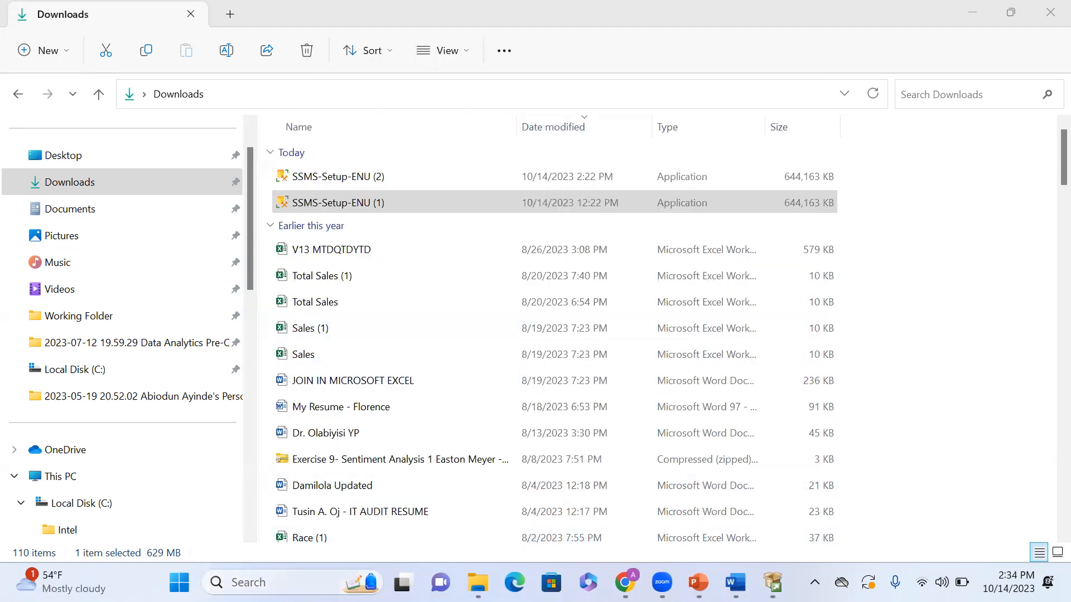
Step: Search Windows for sql and launch SQL Server Management Studio 19
left_click(301, 582)
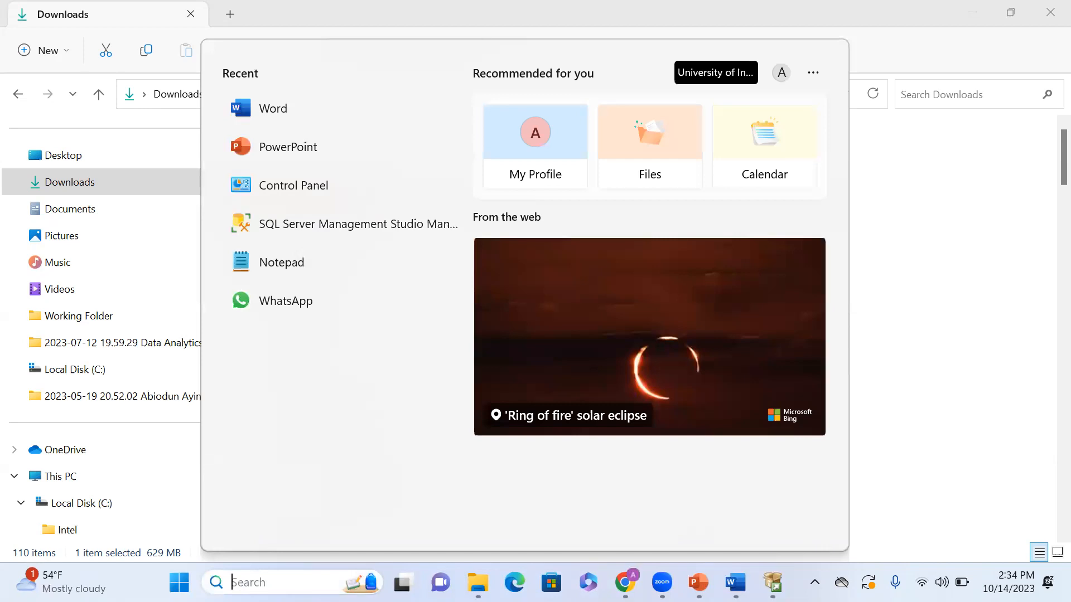
type("sql")
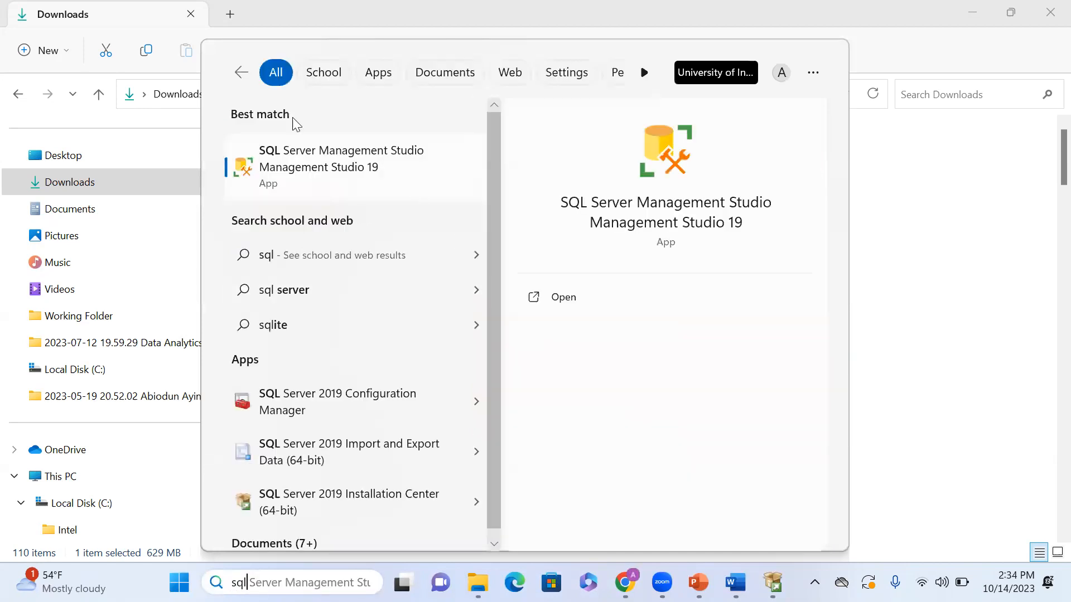
left_click(324, 161)
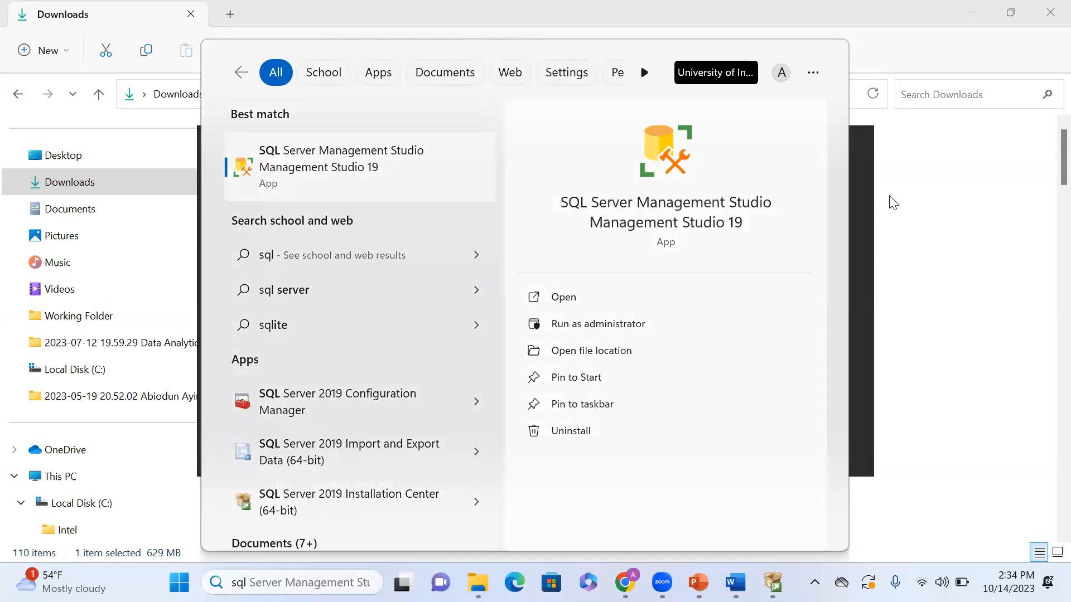
left_click(900, 224)
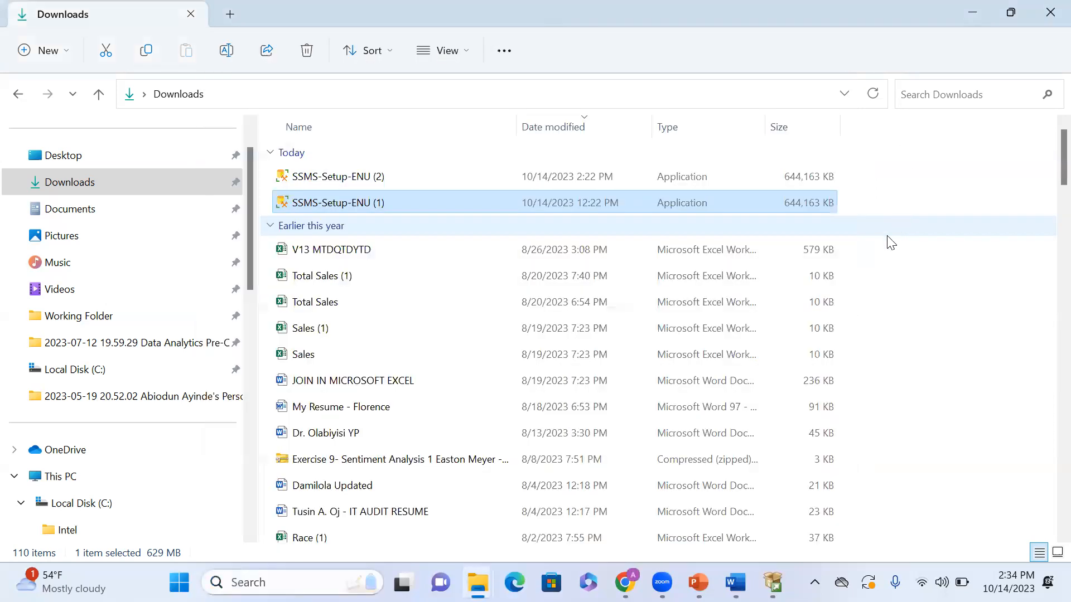
left_click(899, 225)
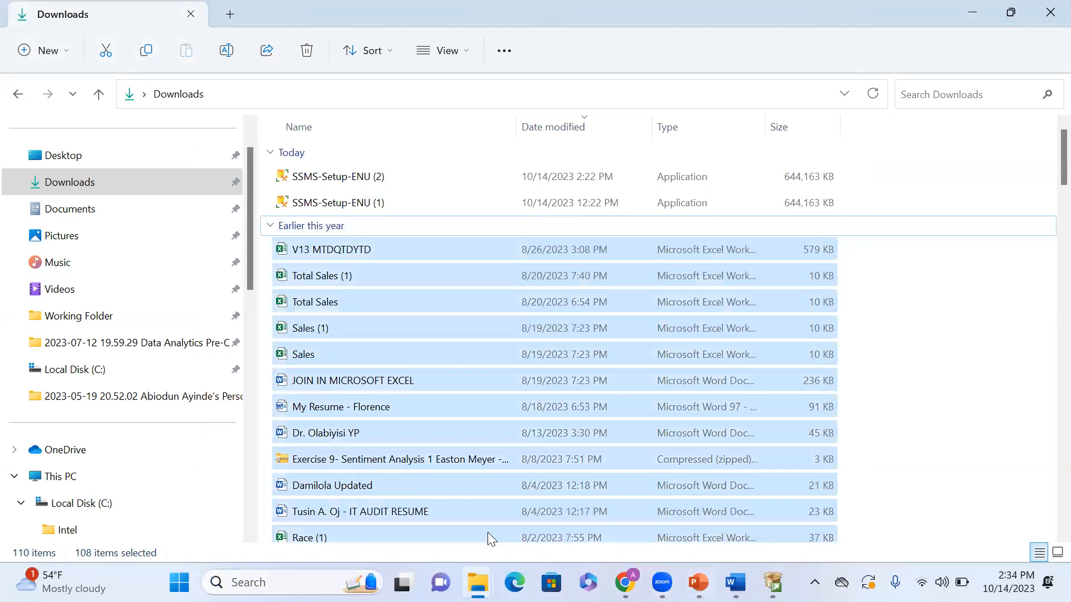
mouse_move(478, 583)
left_click(927, 507)
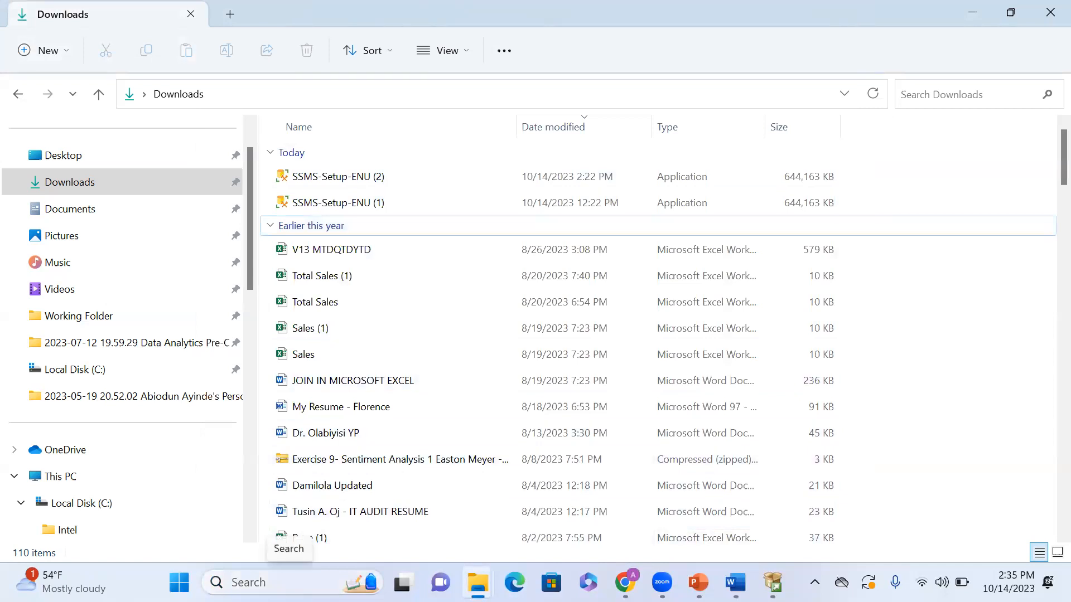
double_click(340, 177)
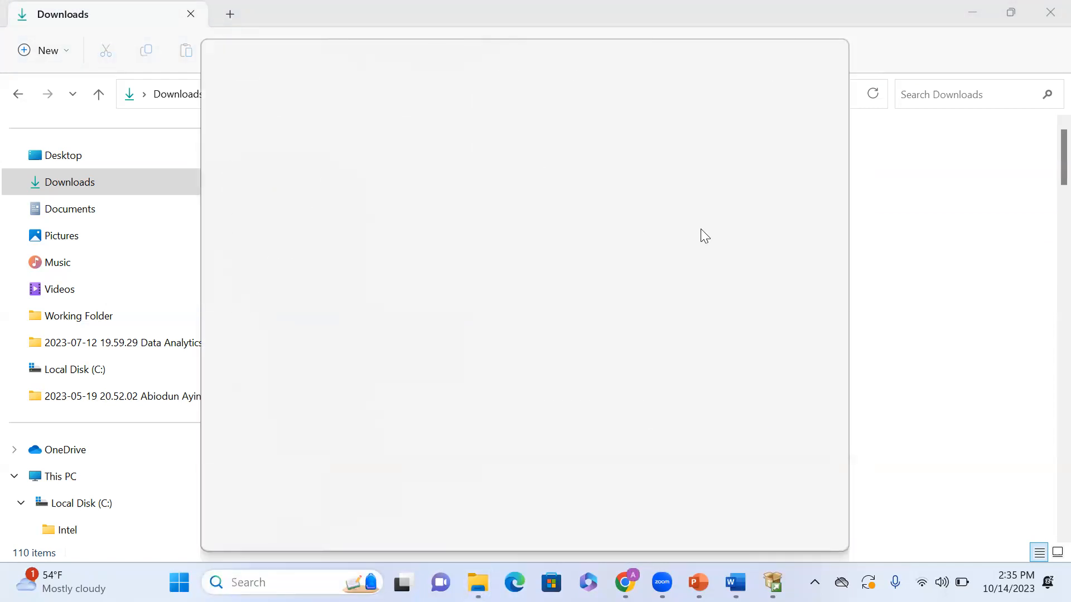
left_click(950, 378)
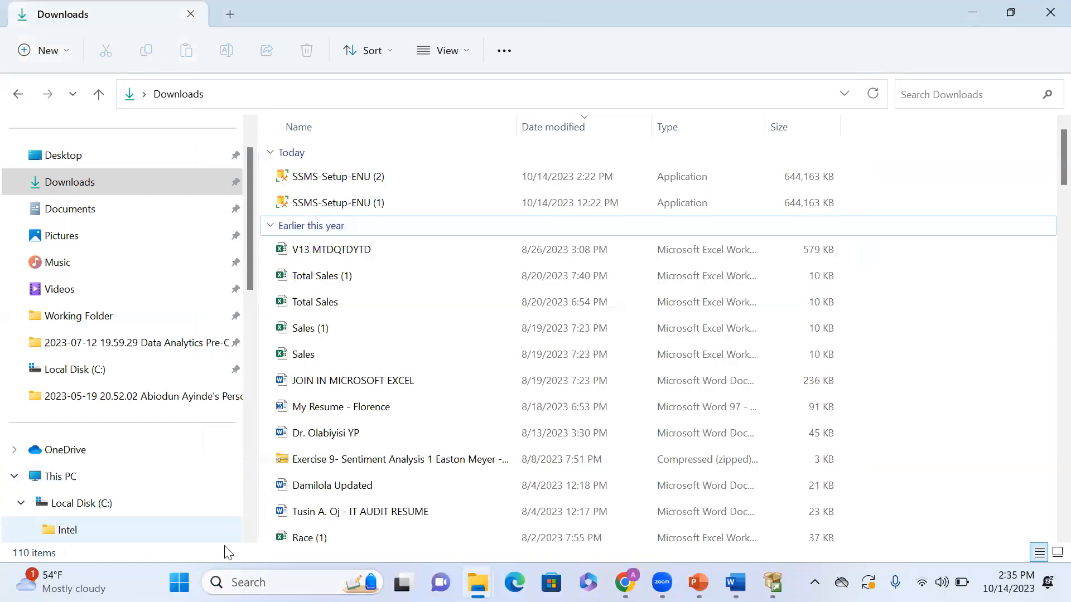
left_click(233, 582)
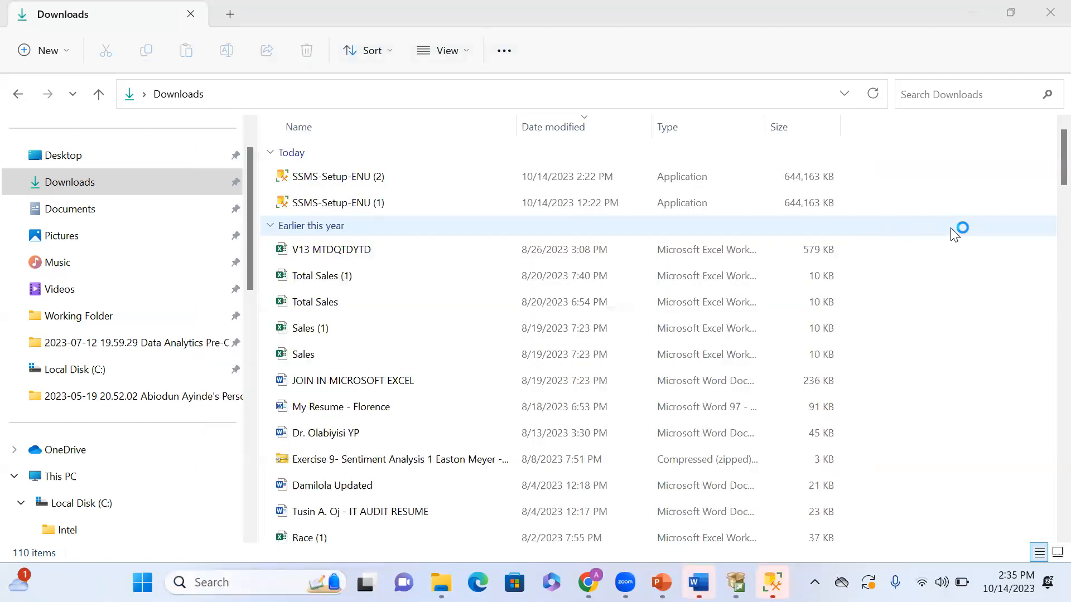
Step: Bring up the Connect to Server dialog of SQL Server Management Studio and clear its server name
mouse_move(773, 583)
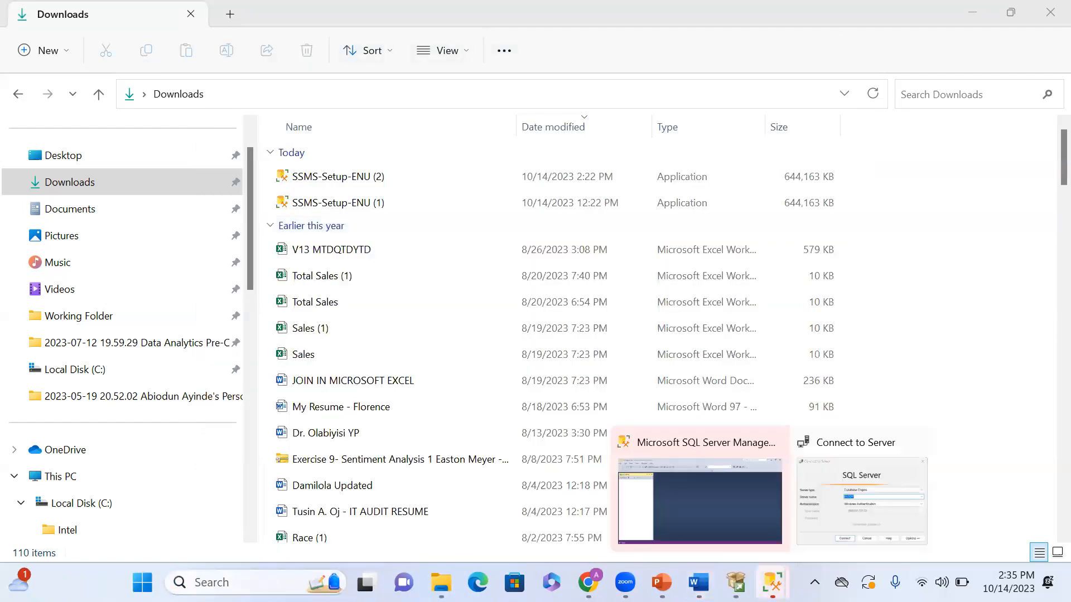
left_click(837, 528)
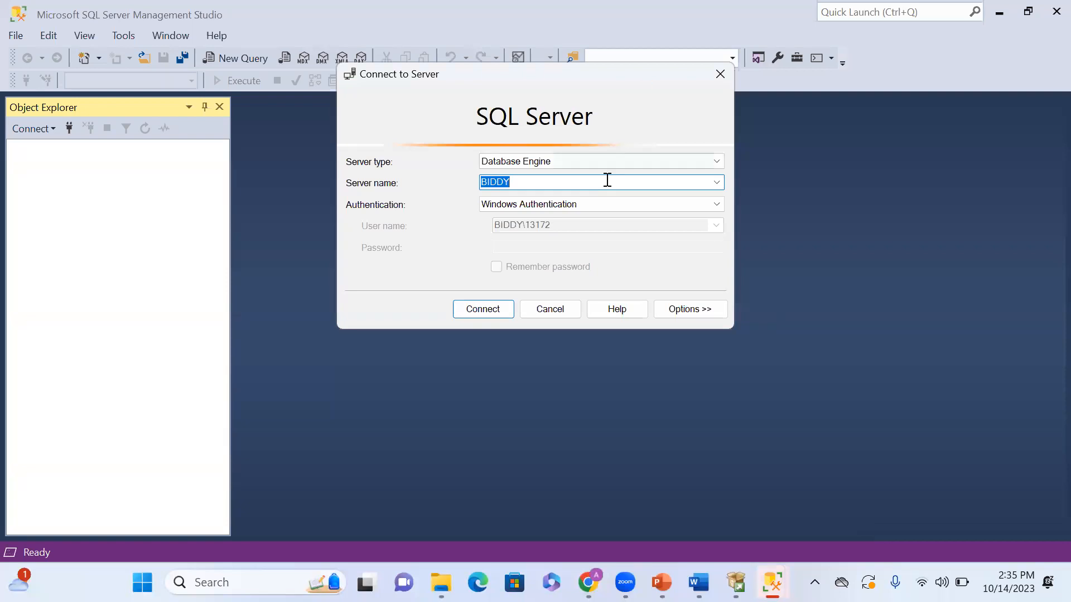
key("BackSpace")
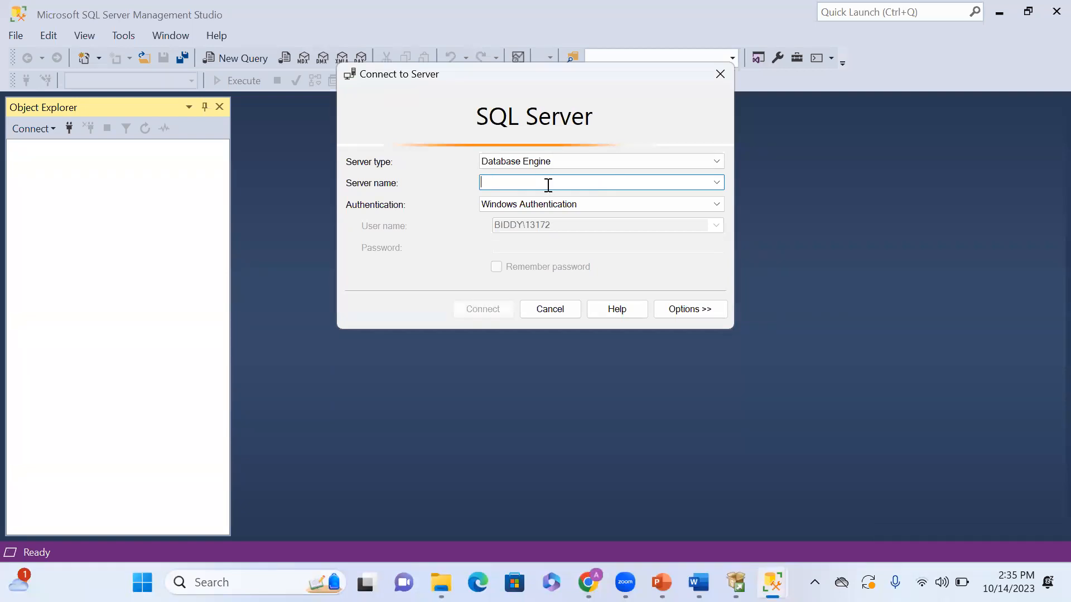
Step: Copy the SQL Administrators value from the SQL Server 2019 installer's completion page and return to the Connect to Server dialog
left_click(736, 582)
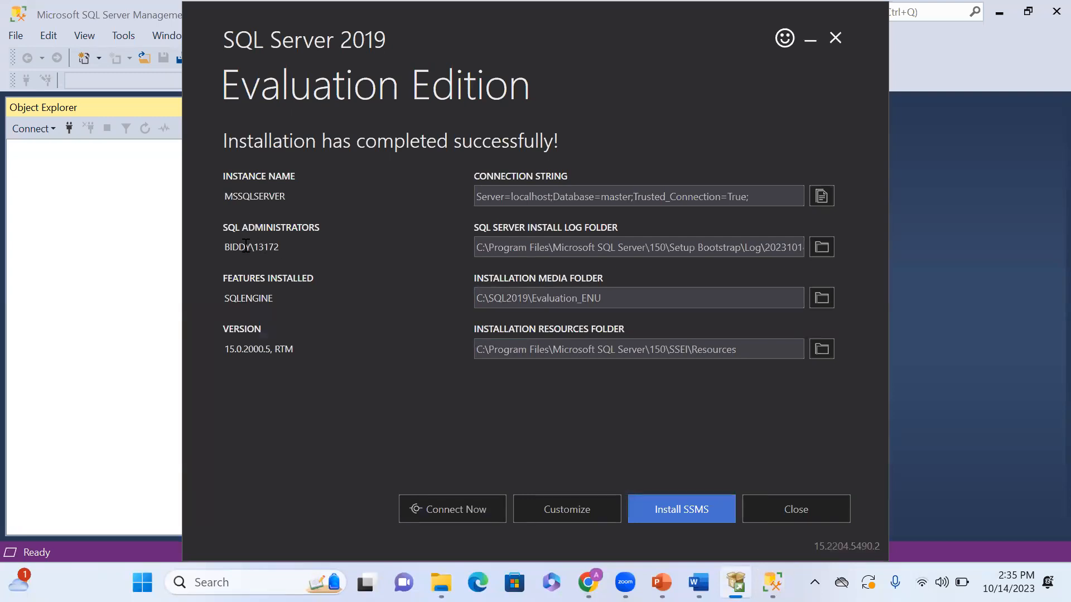
left_click_drag(283, 246, 223, 256)
key("ctrl+c")
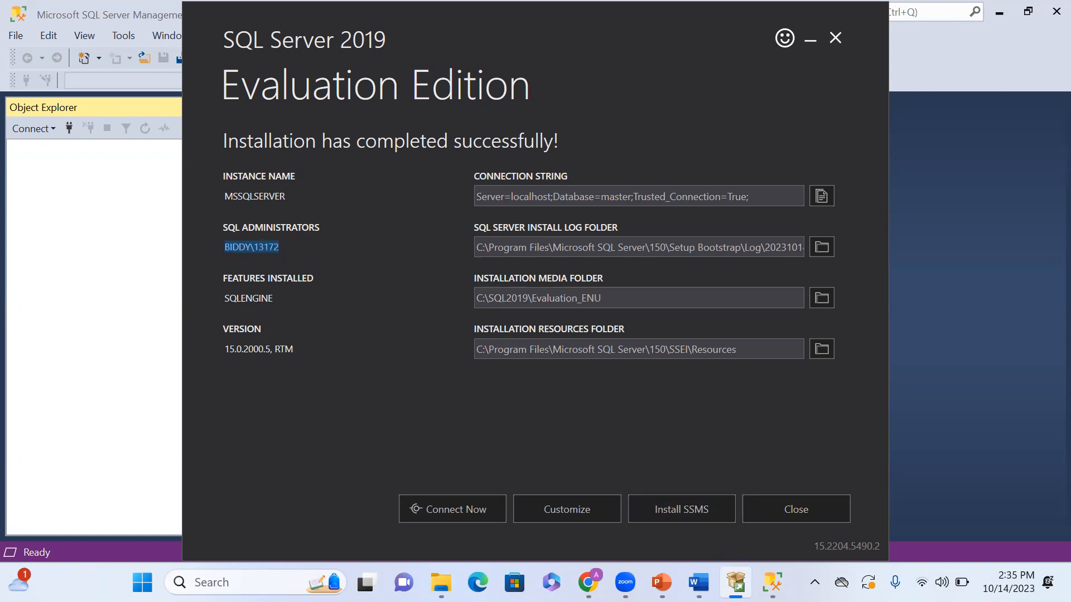
left_click(773, 582)
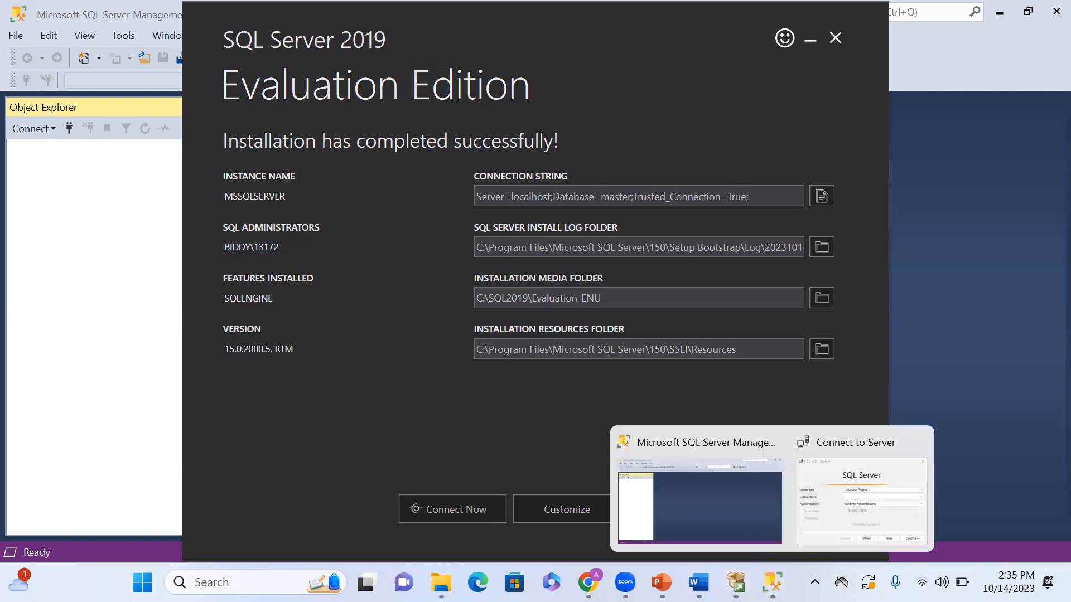
left_click(833, 511)
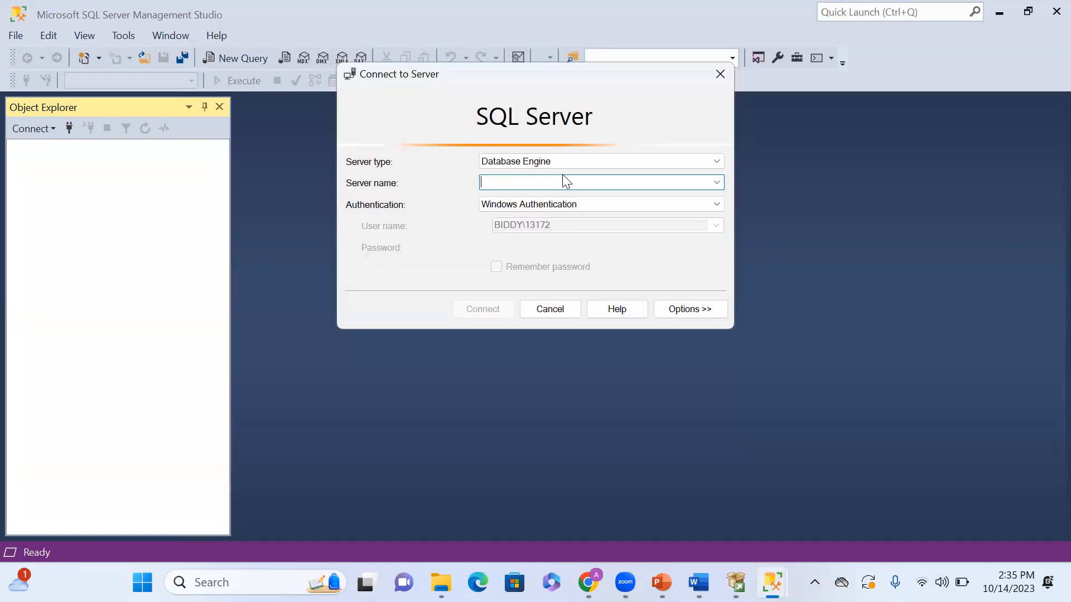
Step: Paste the copied value, trim the server name to BIDDY, connect with Windows Authentication and check the contents of the Databases folder
key("ctrl+v")
key("BackSpace")
key("BackSpace")
key("BackSpace")
key("BackSpace")
key("BackSpace")
key("BackSpace")
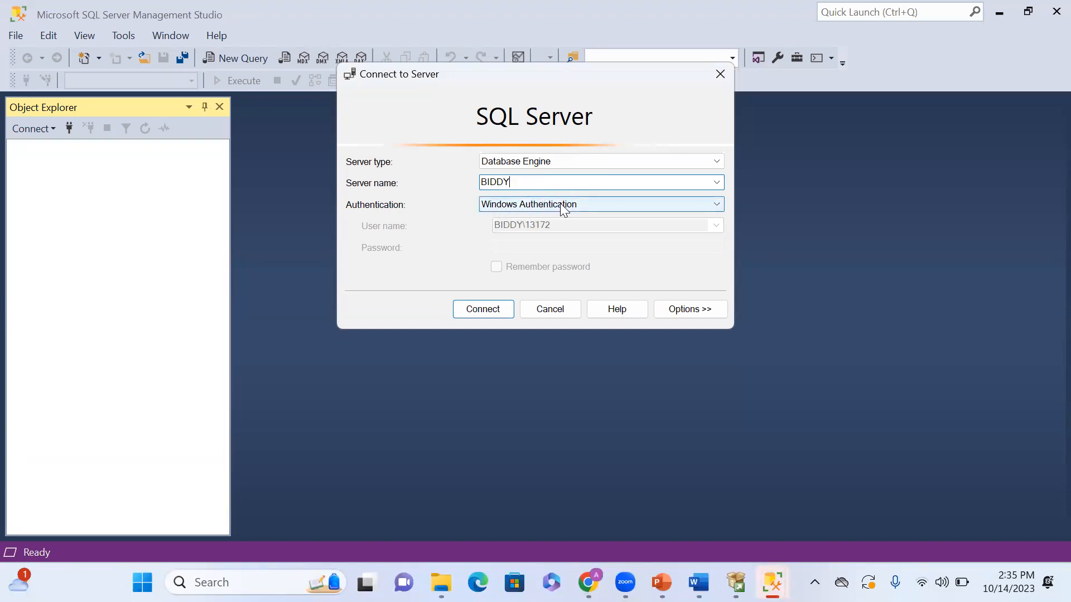
left_click(467, 312)
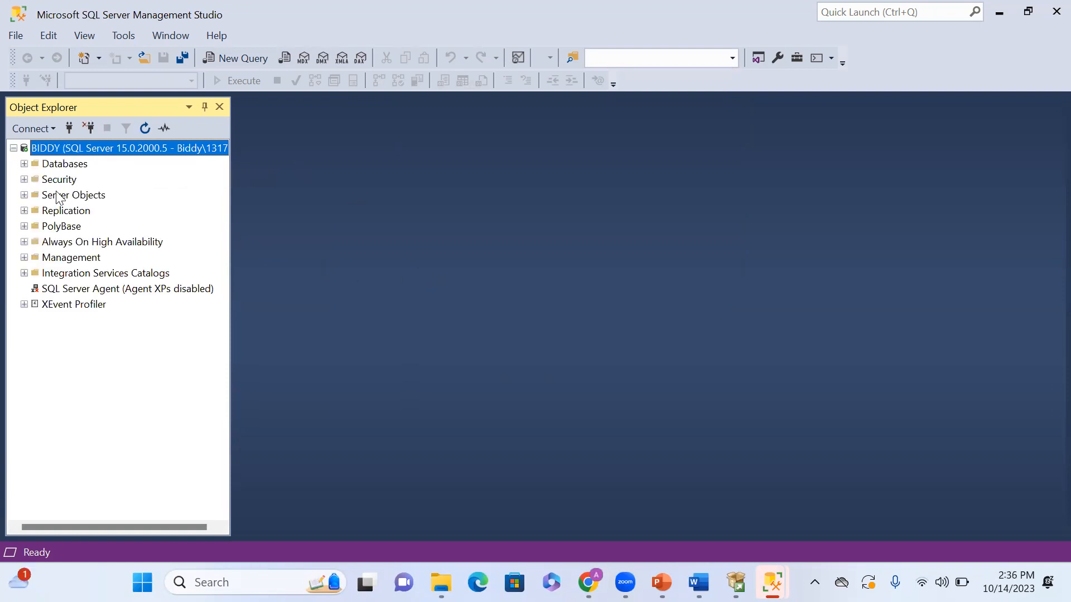
left_click(24, 163)
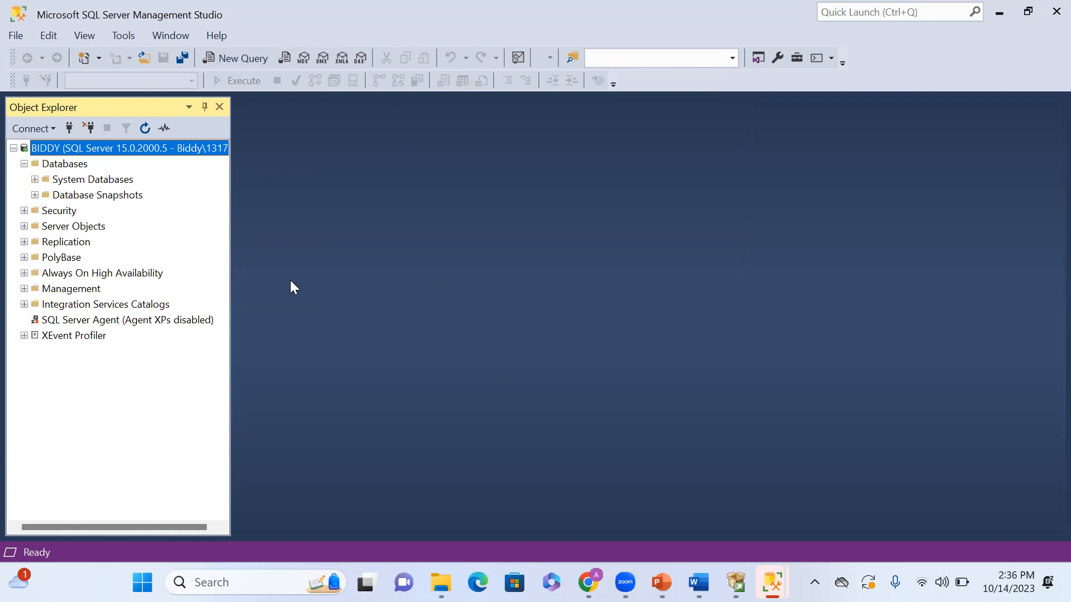
left_click(24, 164)
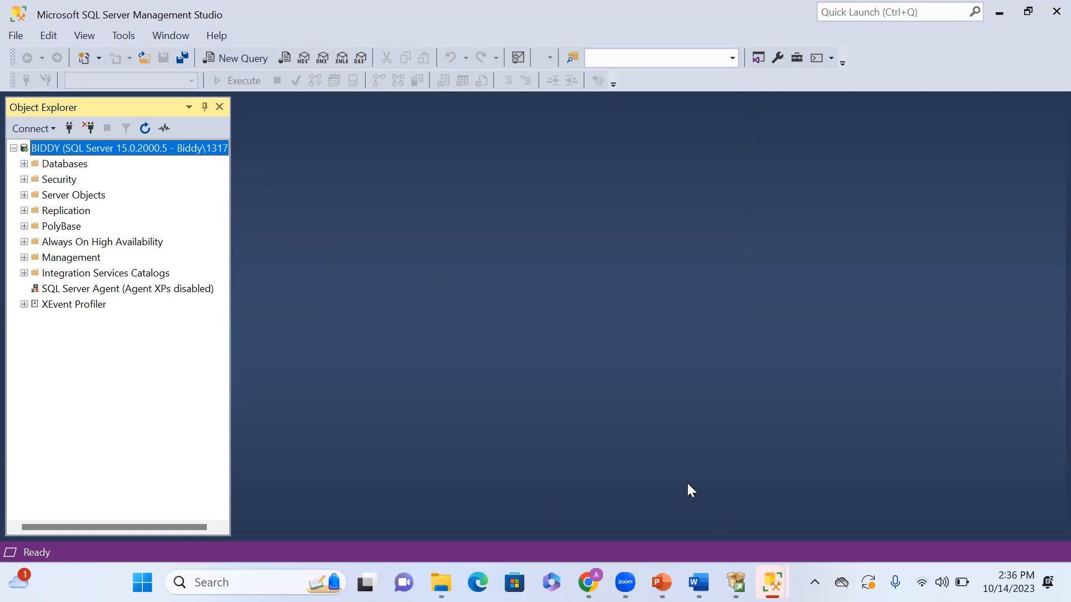
Step: Switch to Chrome, search Google for adventureworks database and open Microsoft Learn's AdventureWorks sample databases page
left_click(588, 582)
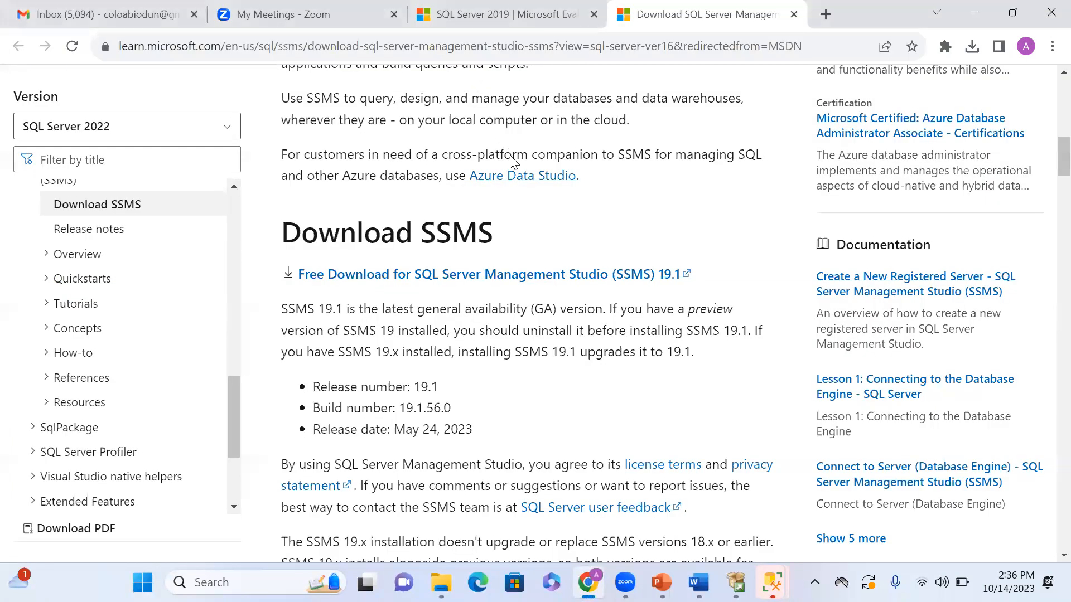
scroll(509, 162, "up", 13)
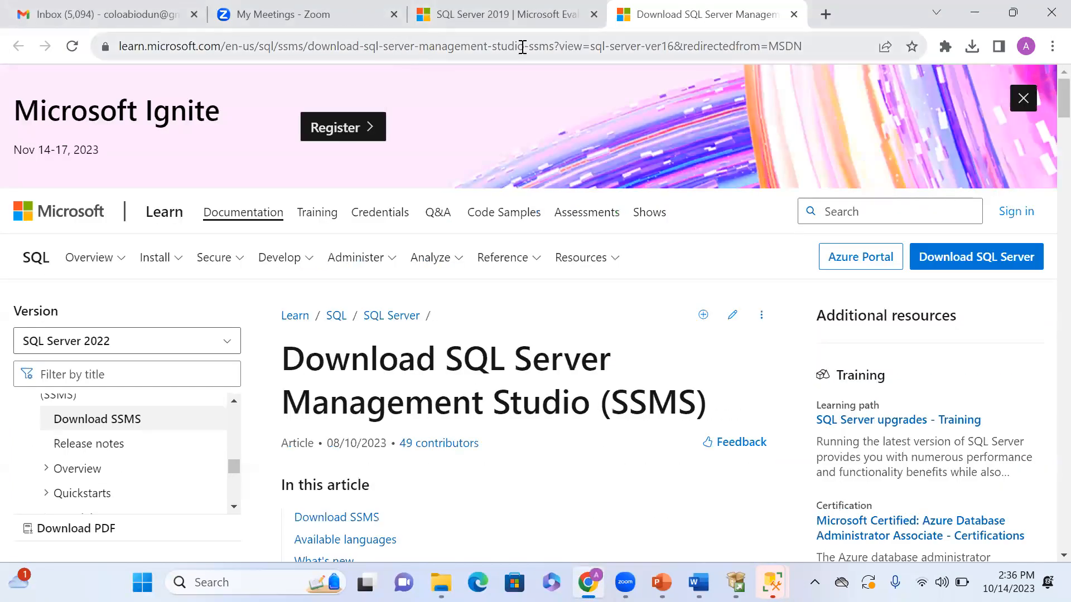
left_click(689, 45)
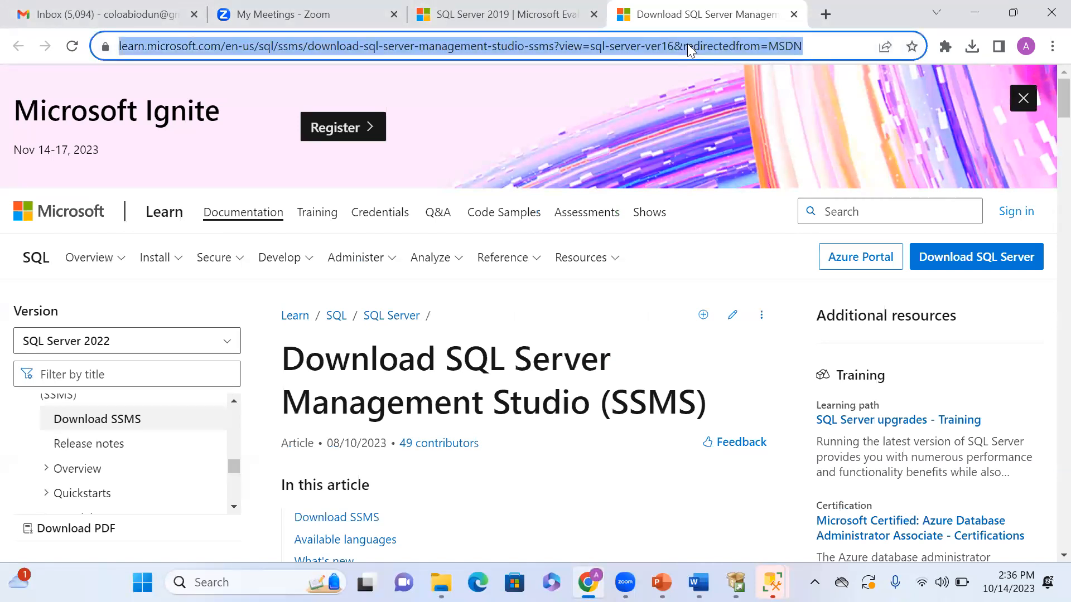
type("g")
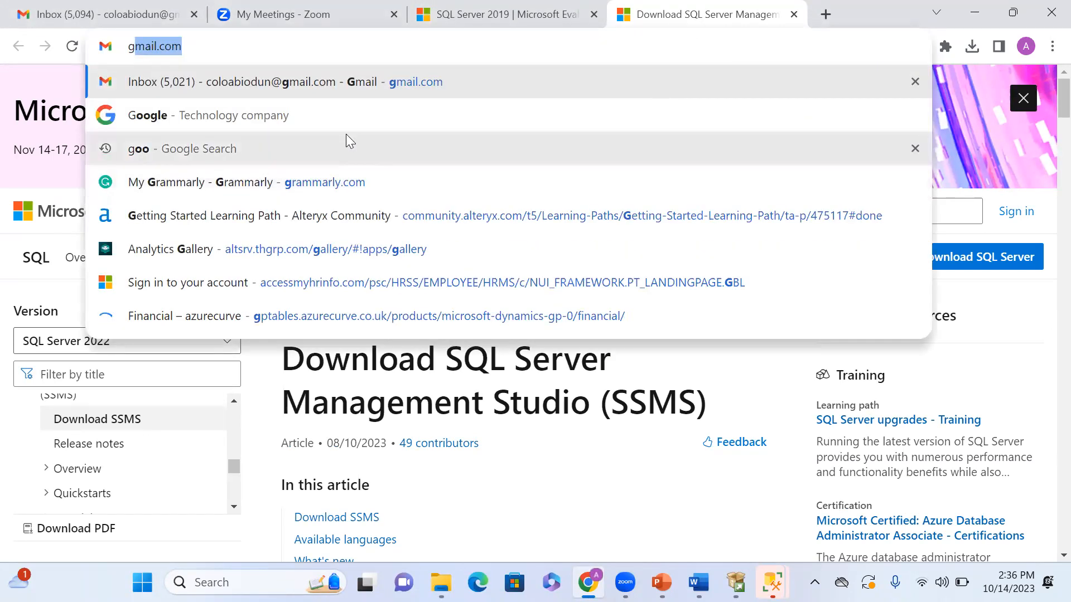
left_click(301, 118)
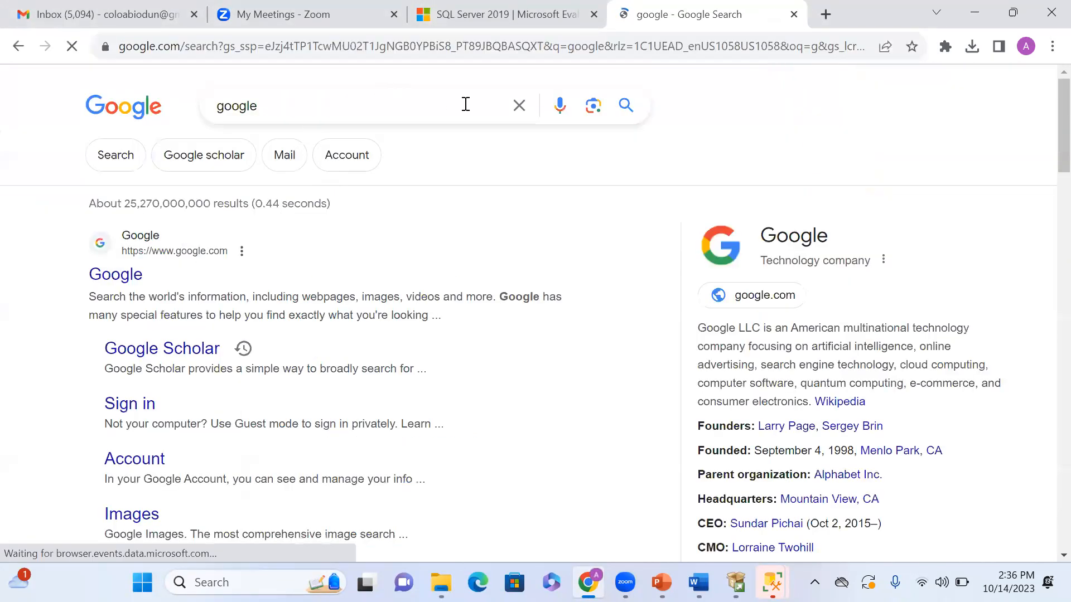
left_click(519, 106)
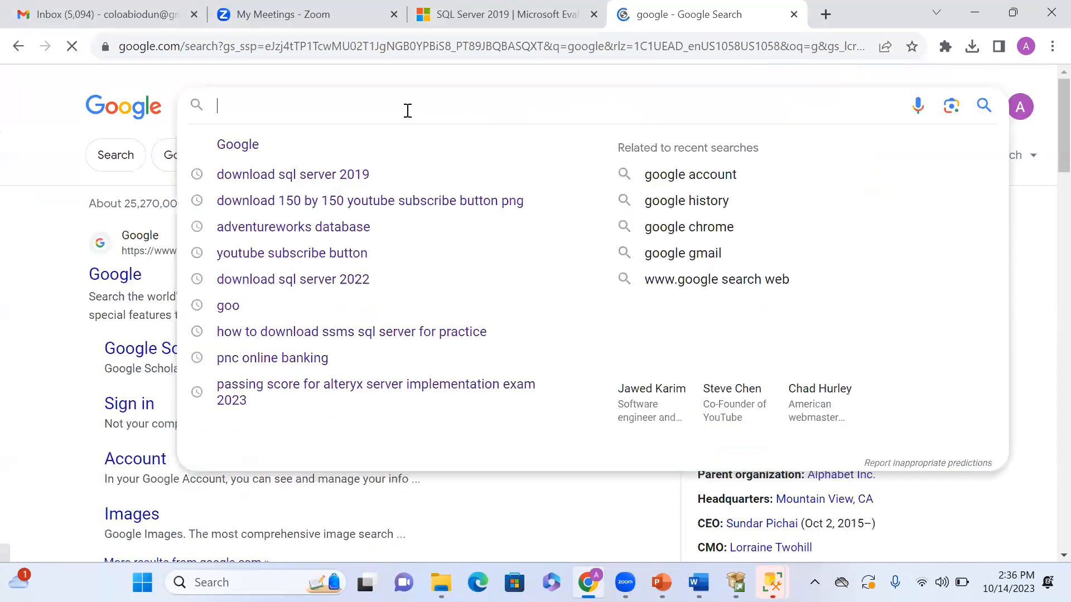
left_click(308, 237)
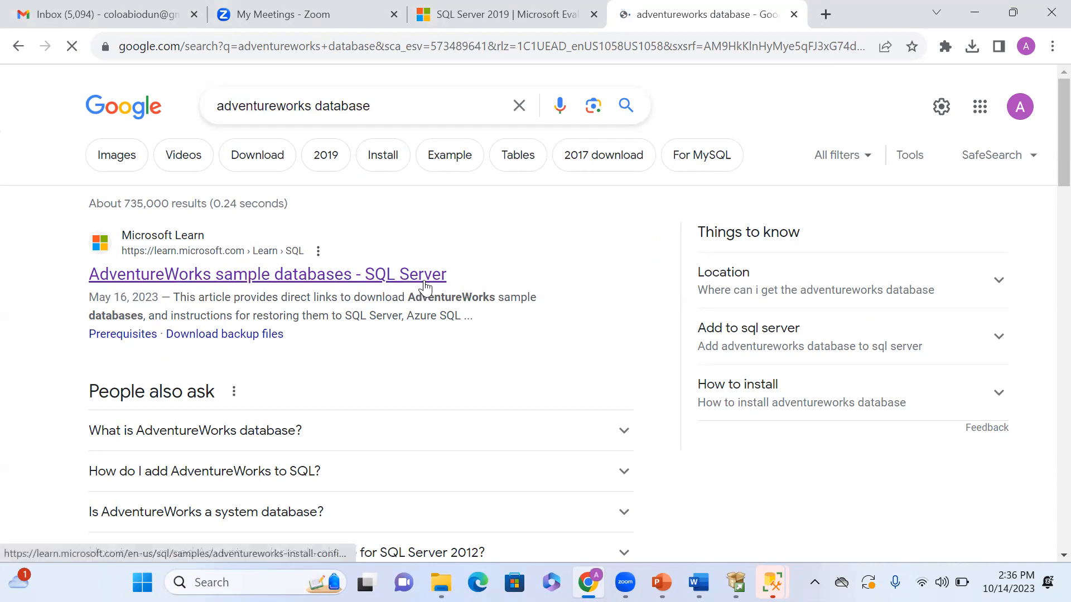
left_click(222, 287)
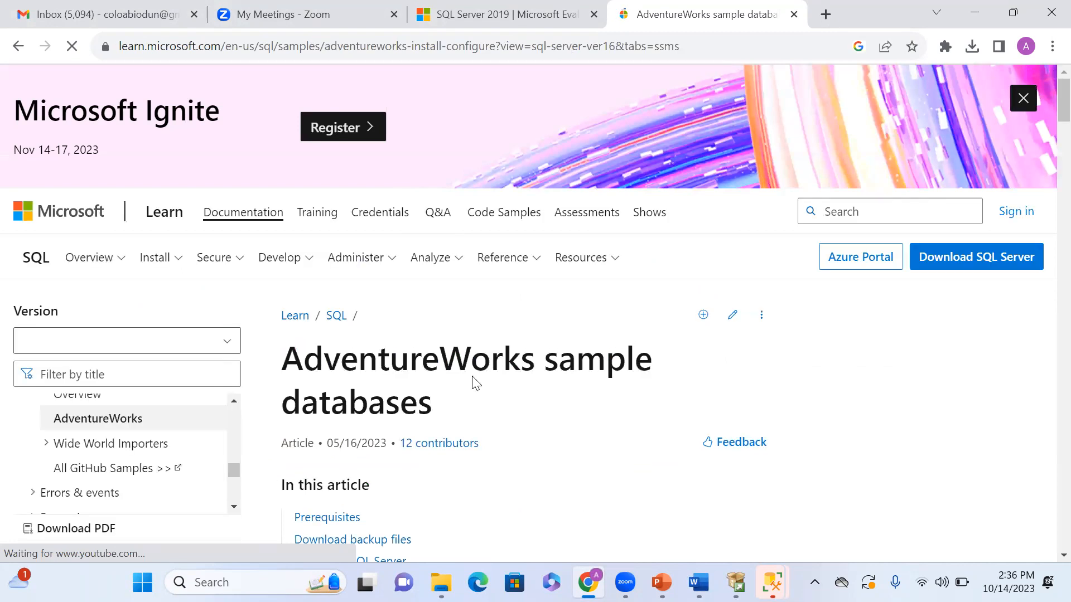
Step: Review the available backup files and download the OLTP sample database AdventureWorks2019.bak
scroll(471, 383, "down", 8)
scroll(472, 382, "down", 4)
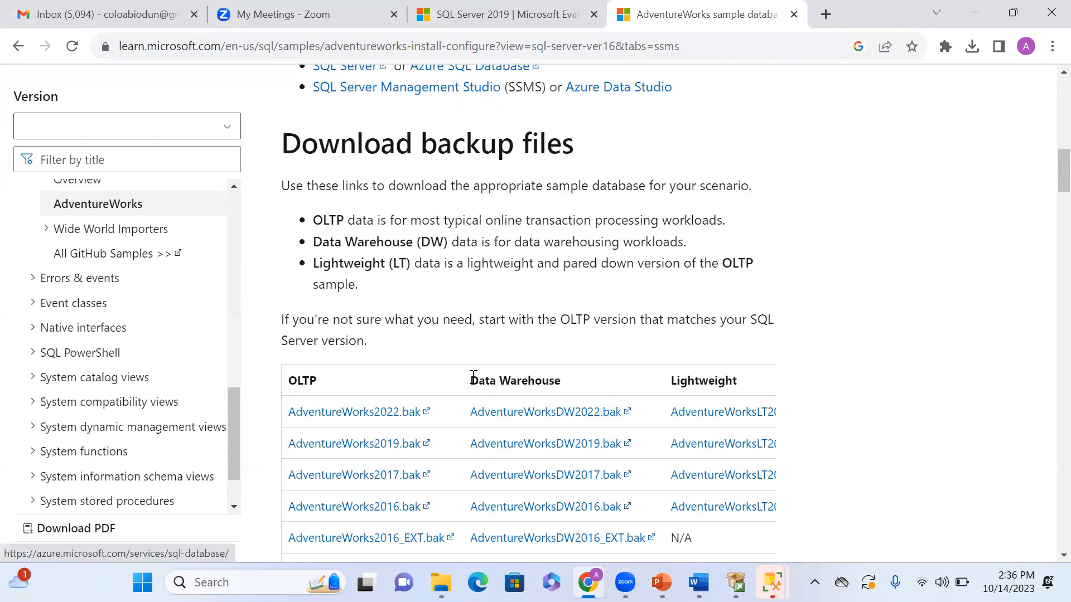
scroll(472, 380, "down", 2)
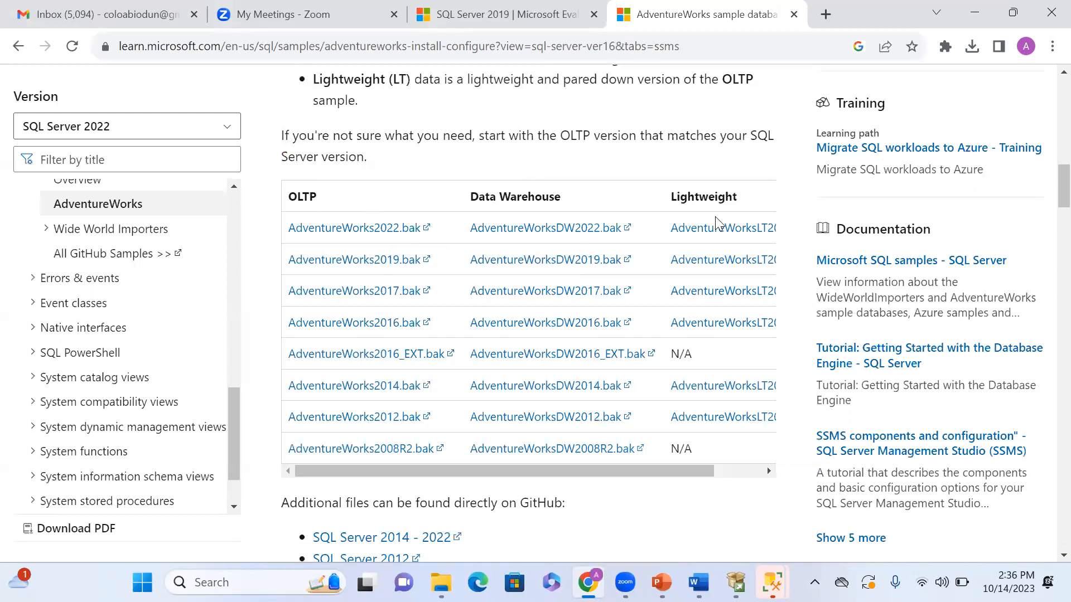
scroll(688, 195, "up", 3)
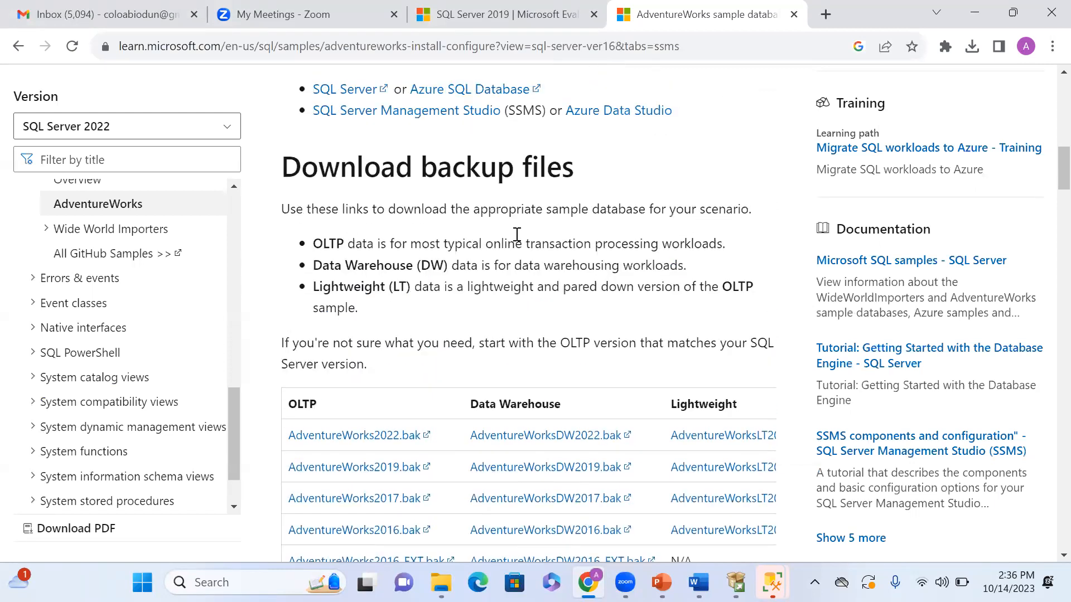
scroll(500, 357, "down", 1)
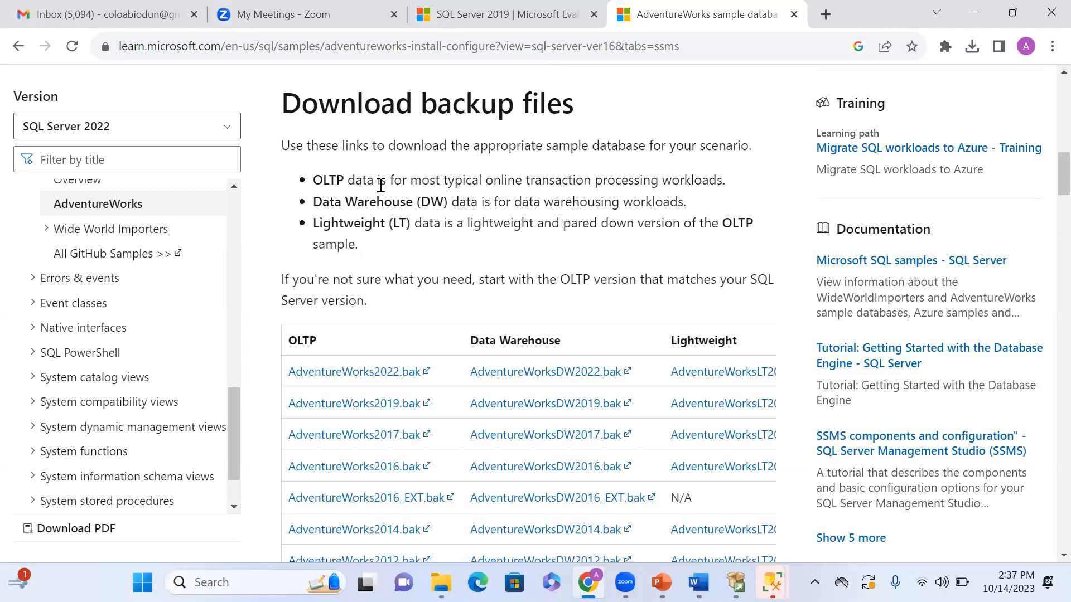
left_click(343, 412)
Step: Show the downloaded AdventureWorks2019.bak in its Downloads folder and expand Local Disk (C:) in the folder tree
left_click(972, 46)
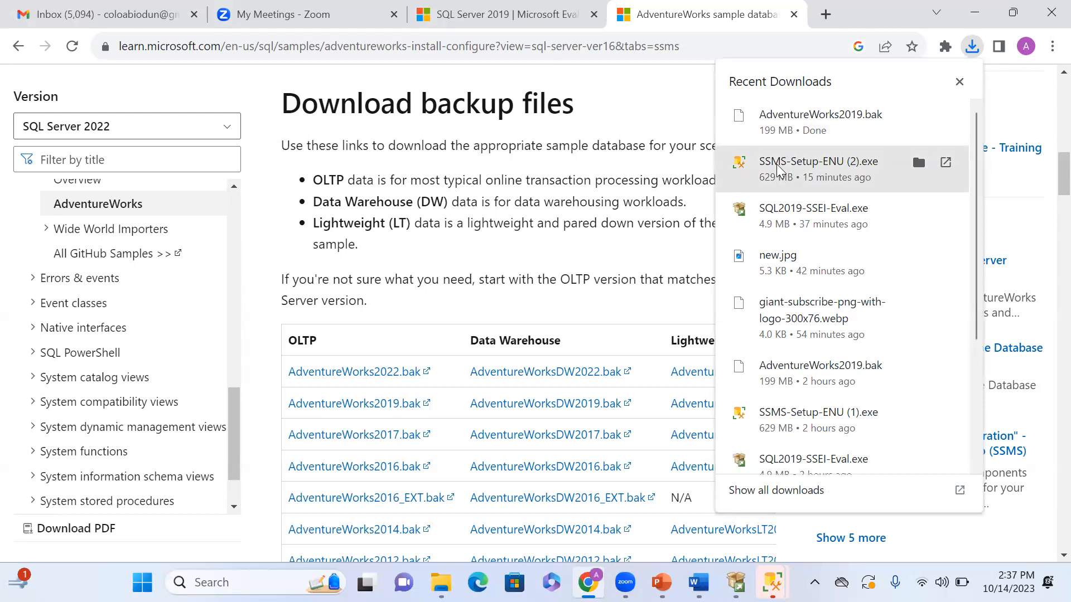
left_click(918, 116)
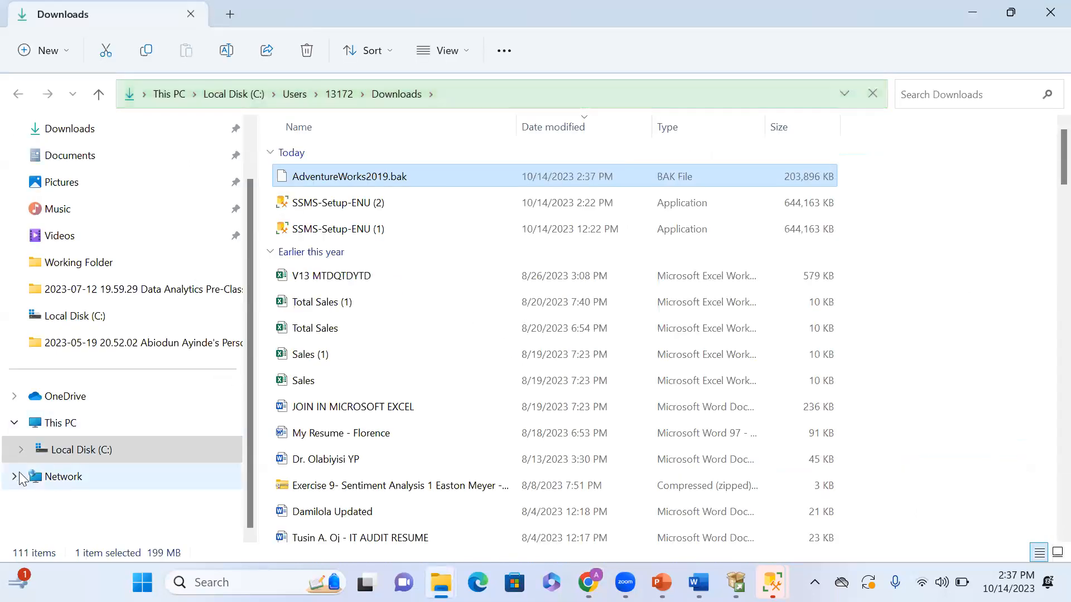
left_click(22, 451)
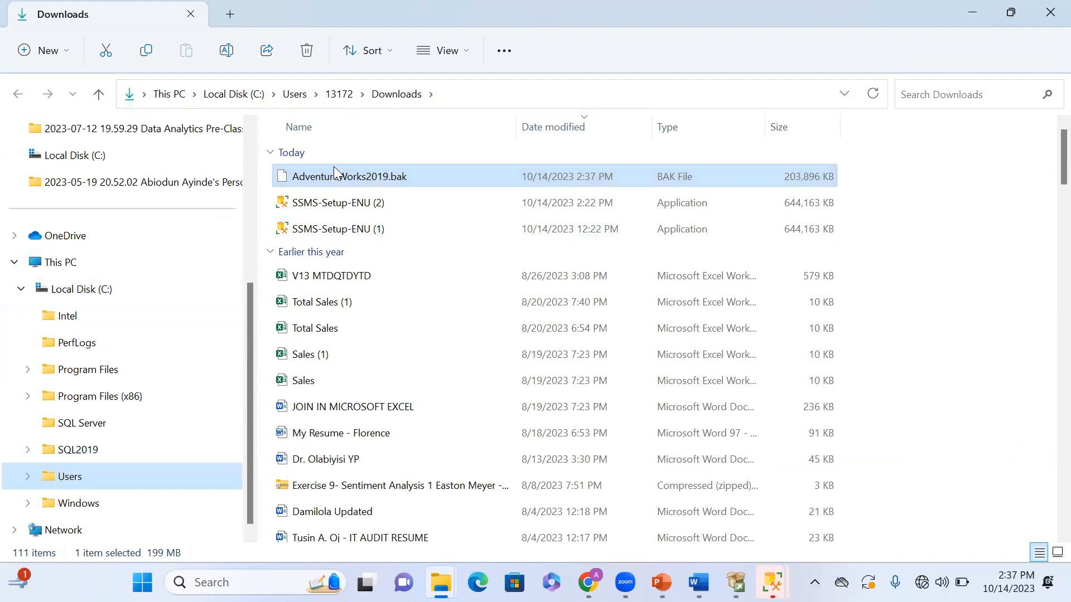
Step: Move AdventureWorks2019.bak from Downloads into the SQL Server folder on C: and switch to SQL Server Management Studio
left_click_drag(330, 176, 81, 423)
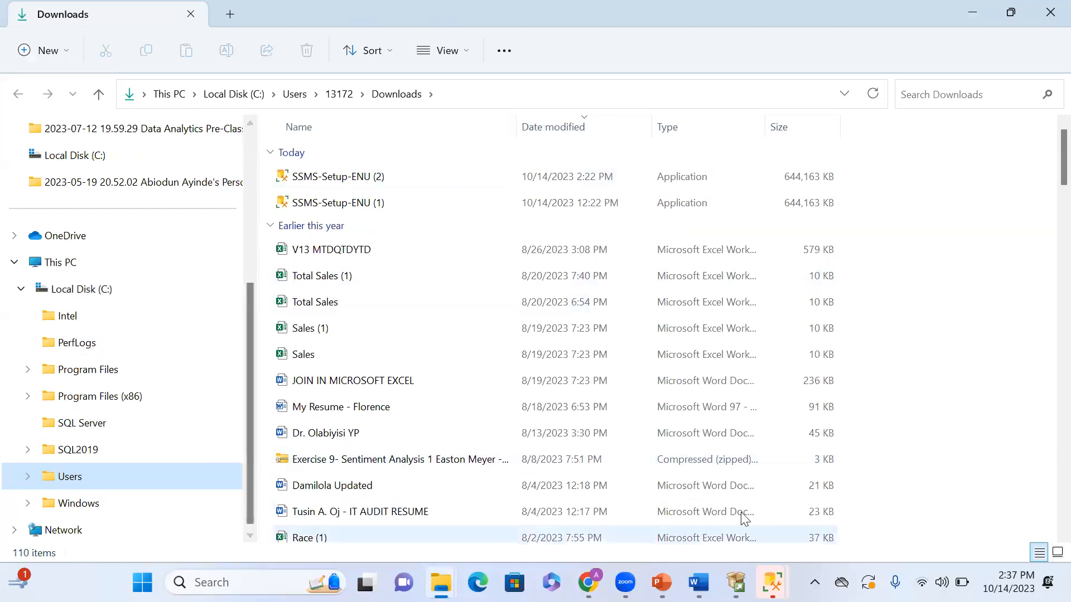
mouse_move(773, 583)
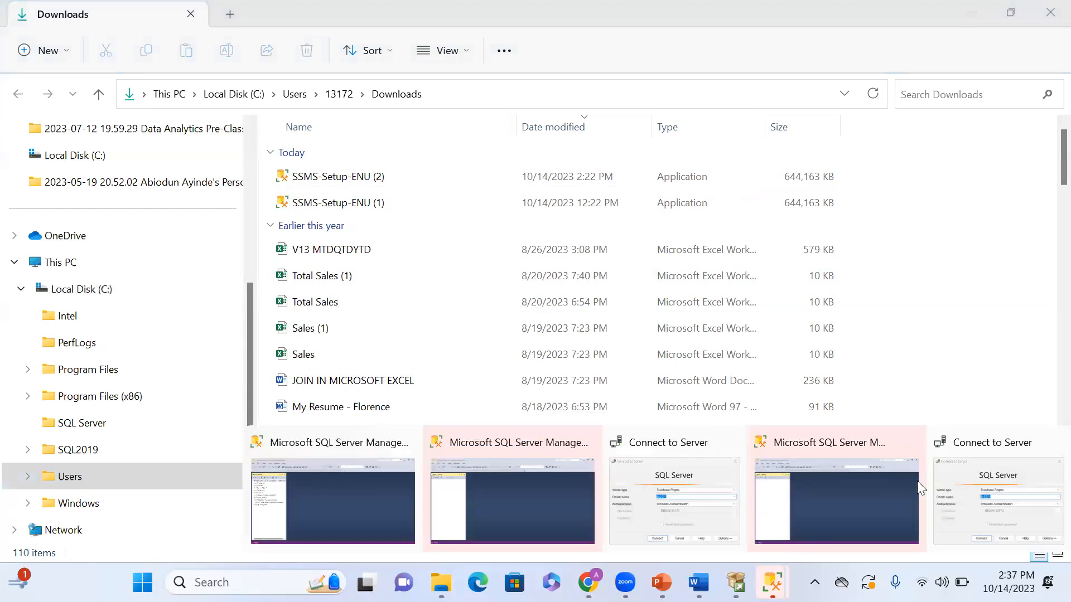
left_click(954, 511)
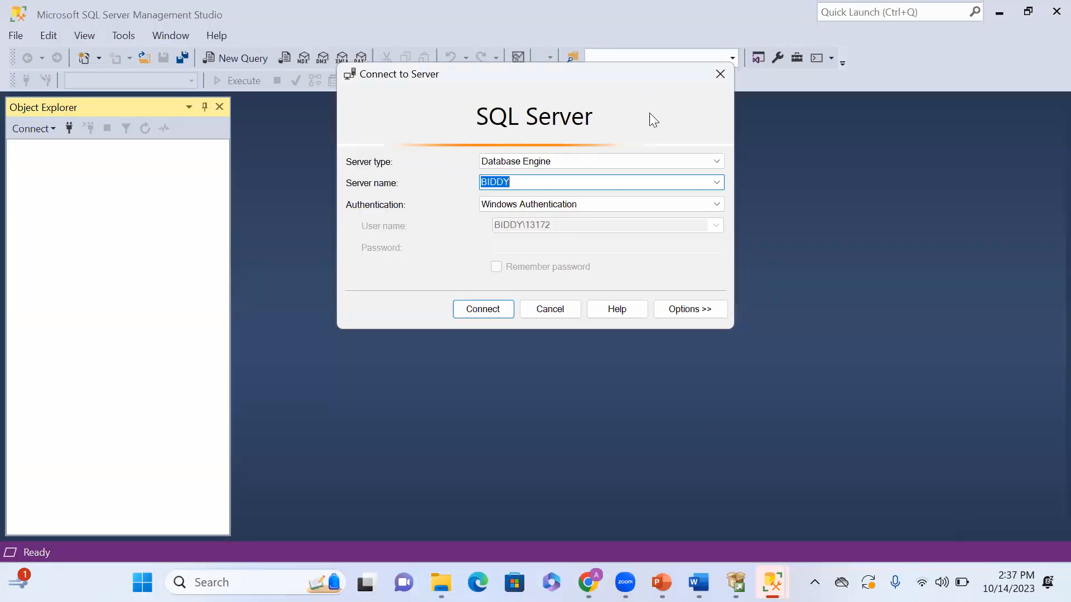
Step: Close the duplicate Management Studio windows and connect to the BIDDY database engine with Windows Authentication
mouse_move(778, 565)
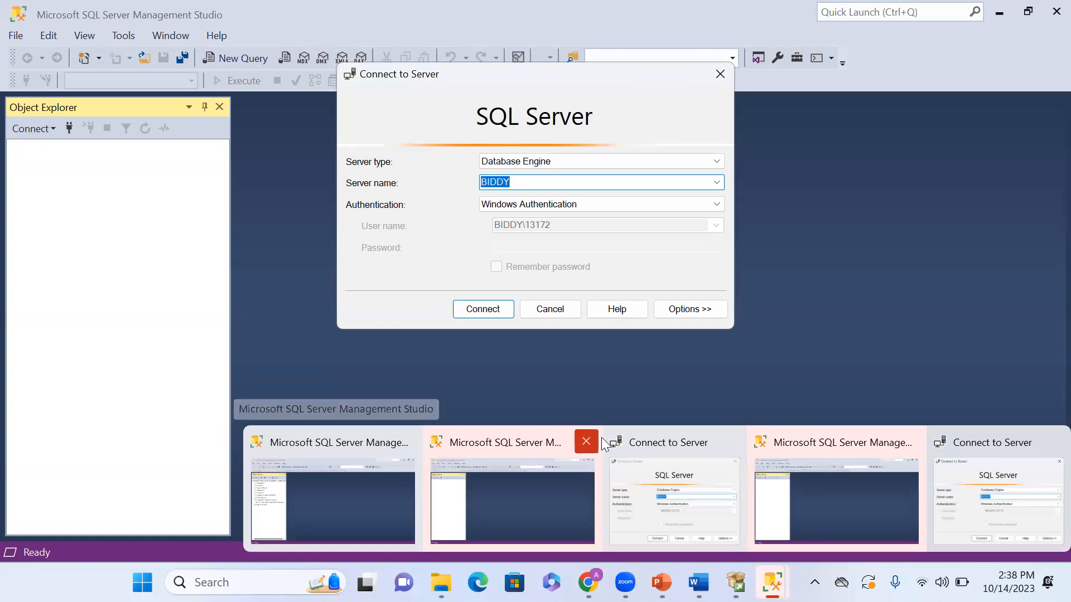
left_click(590, 446)
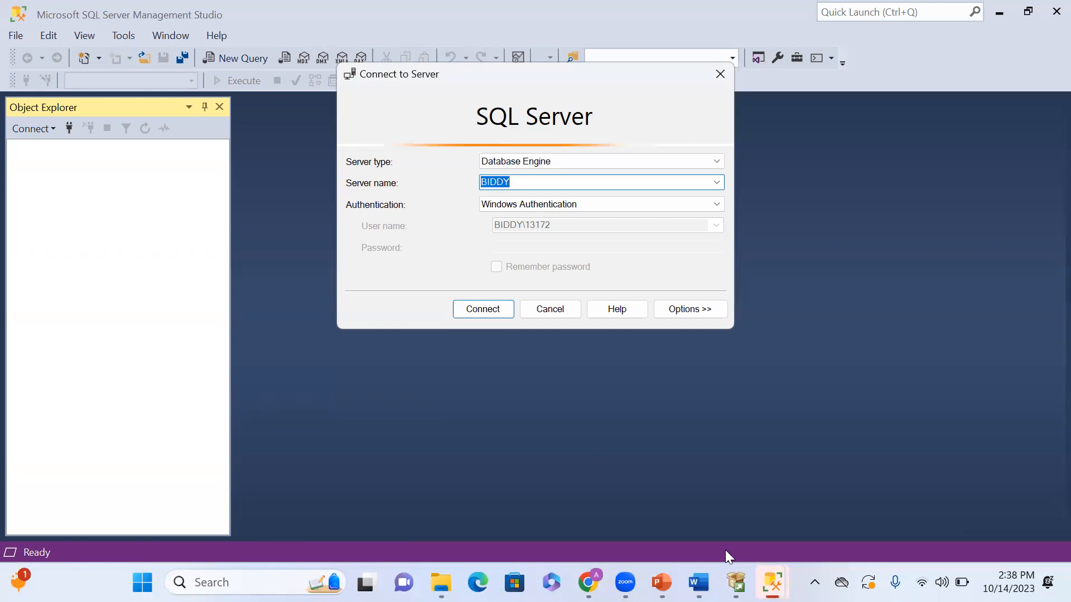
mouse_move(772, 582)
left_click(729, 438)
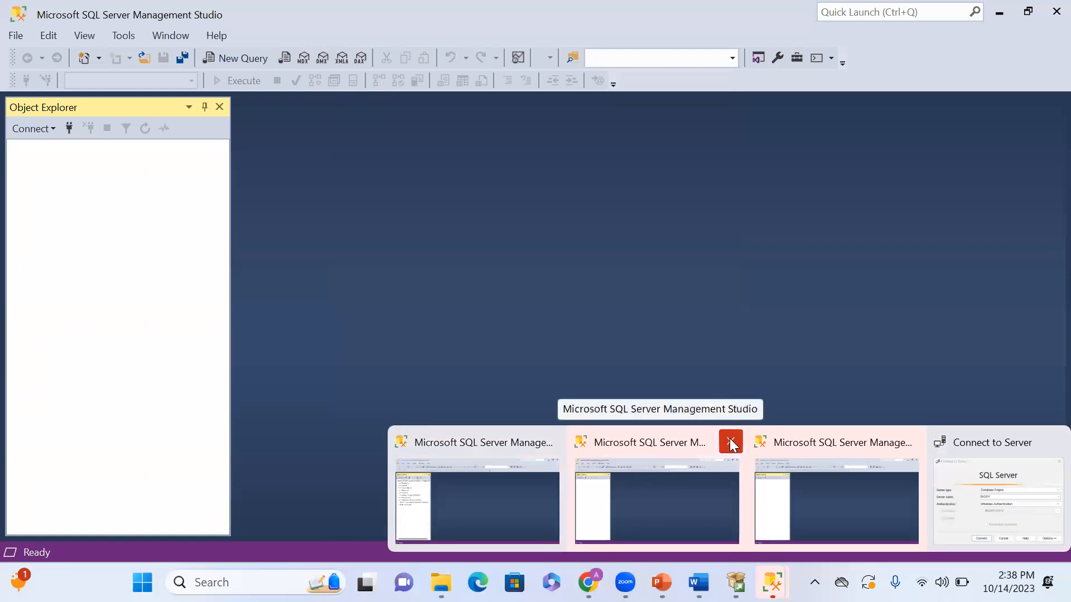
left_click(907, 442)
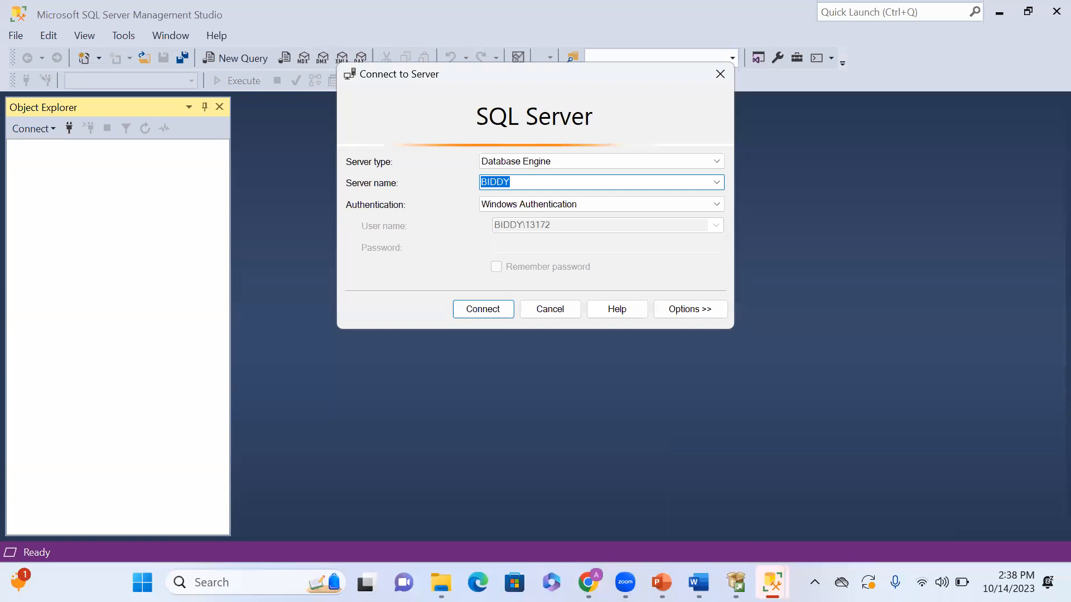
mouse_move(772, 583)
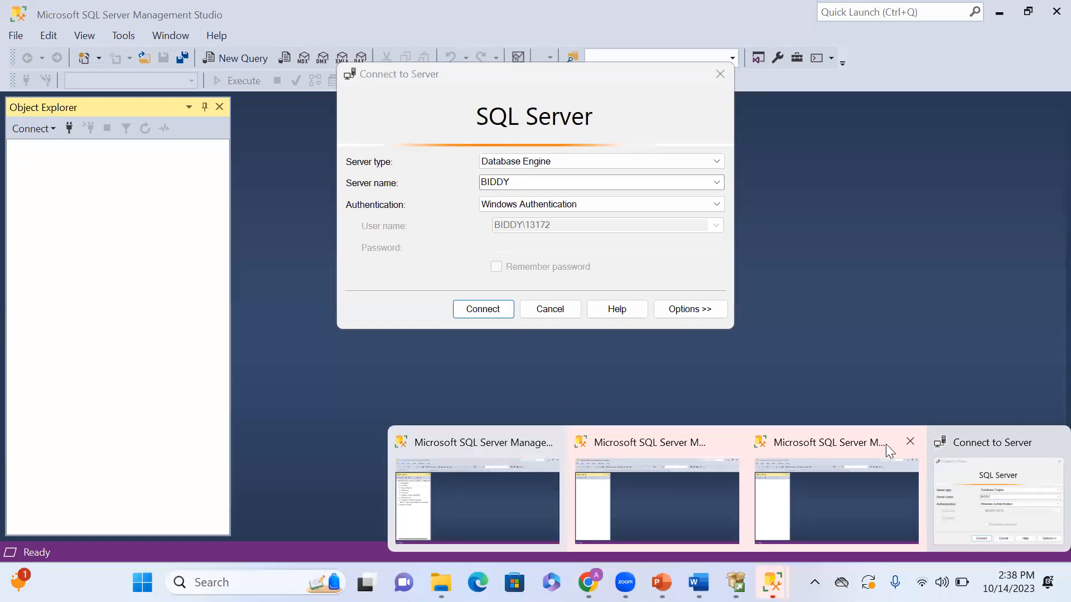
left_click(910, 442)
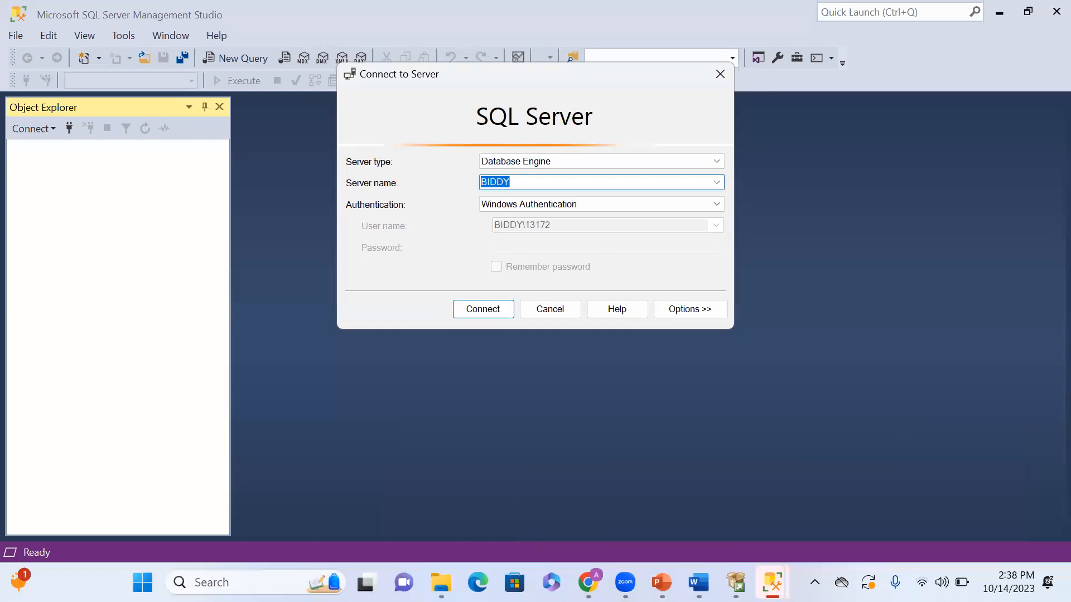
left_click(864, 440)
mouse_move(773, 582)
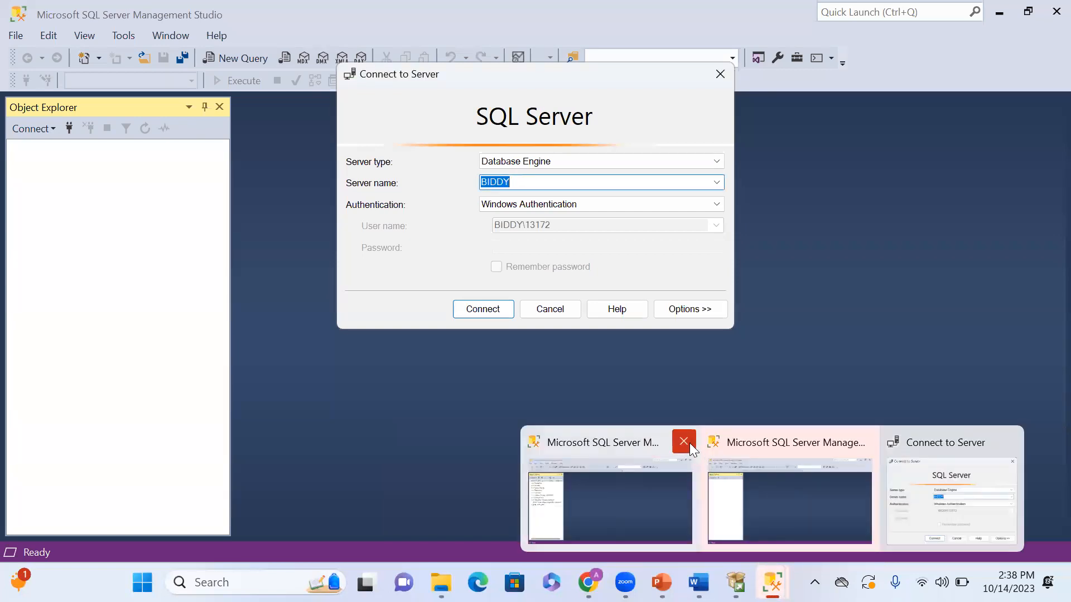
left_click(688, 443)
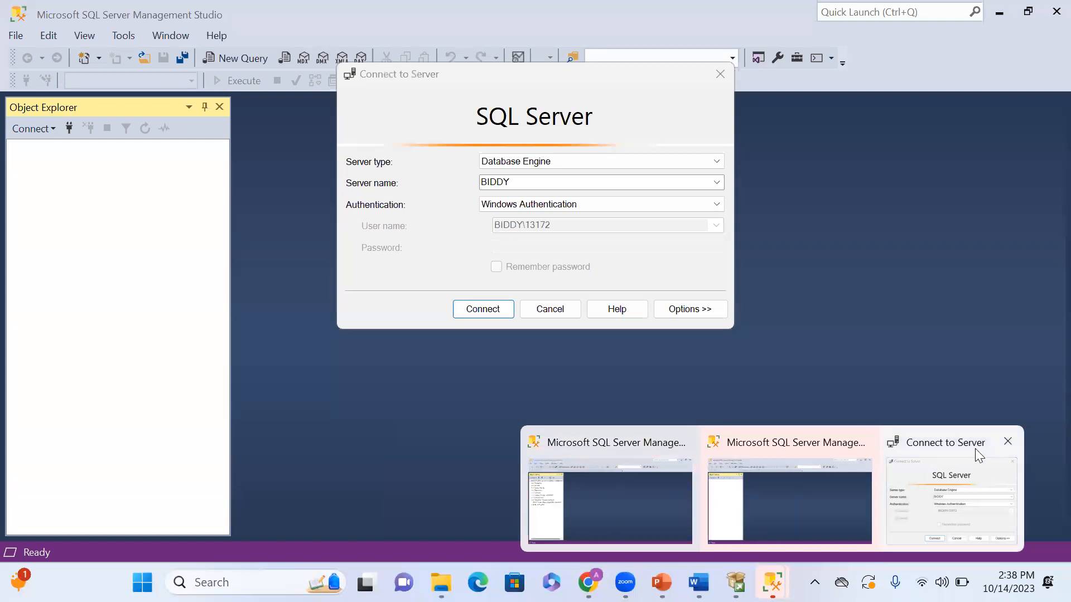
left_click(734, 448)
left_click(494, 313)
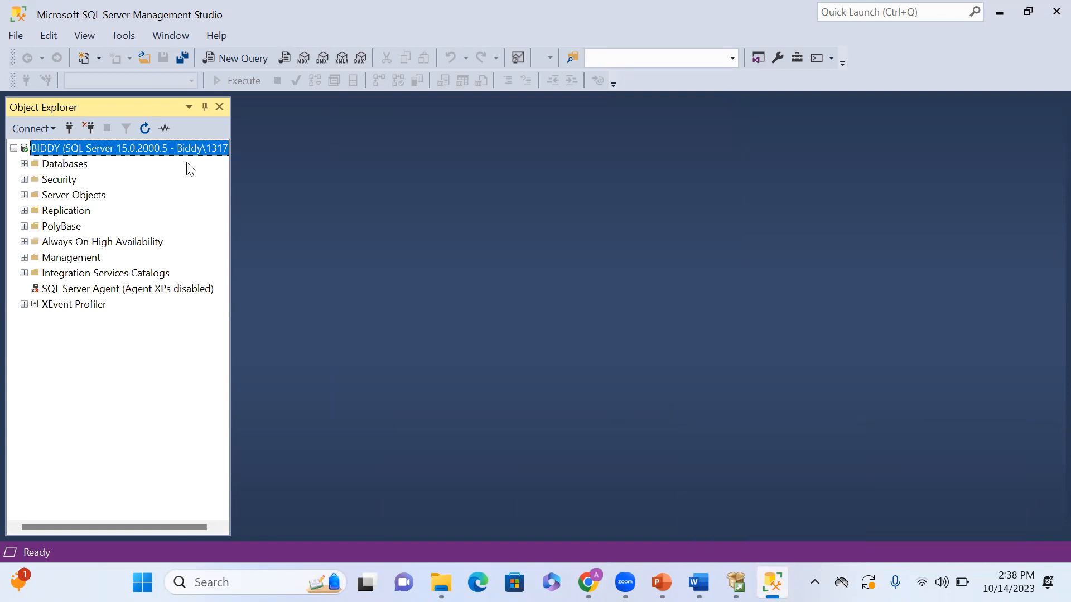
Step: Start a database restore with Device as the source and begin adding a backup file as the backup media
right_click(60, 165)
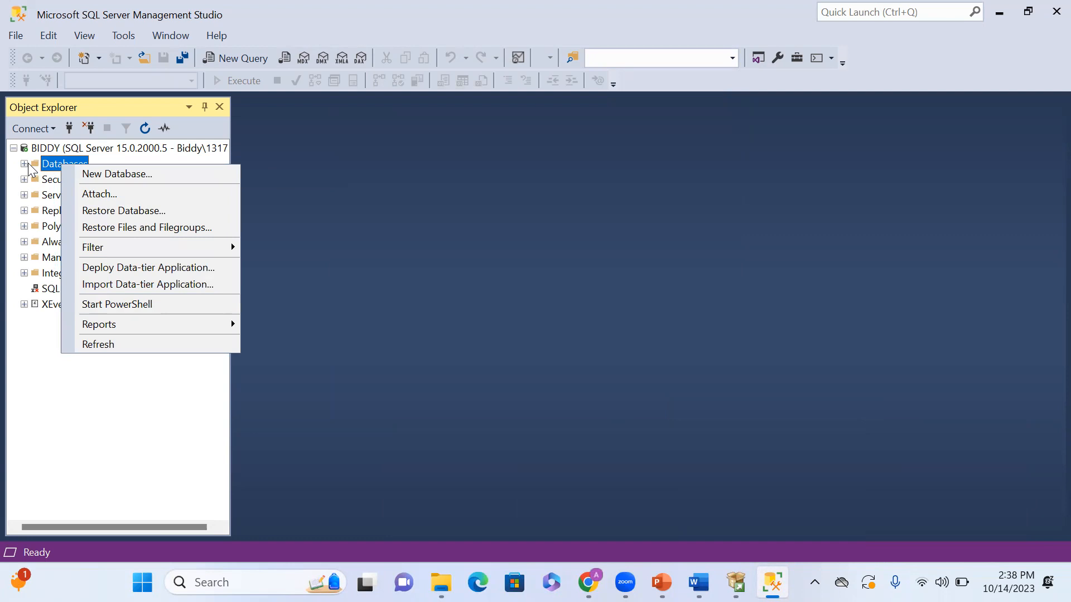
left_click(101, 212)
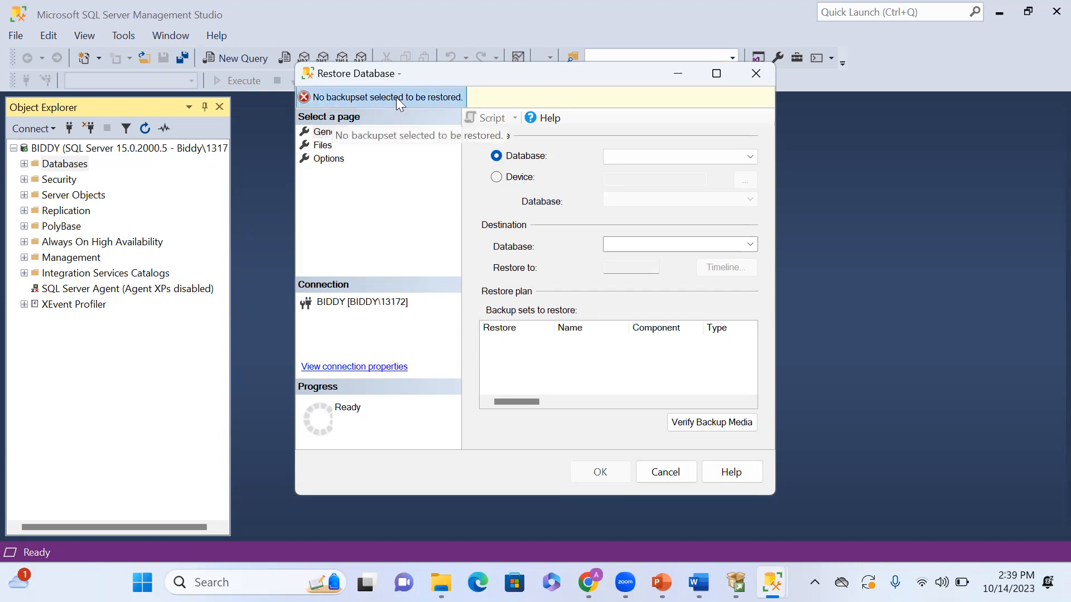
left_click(496, 179)
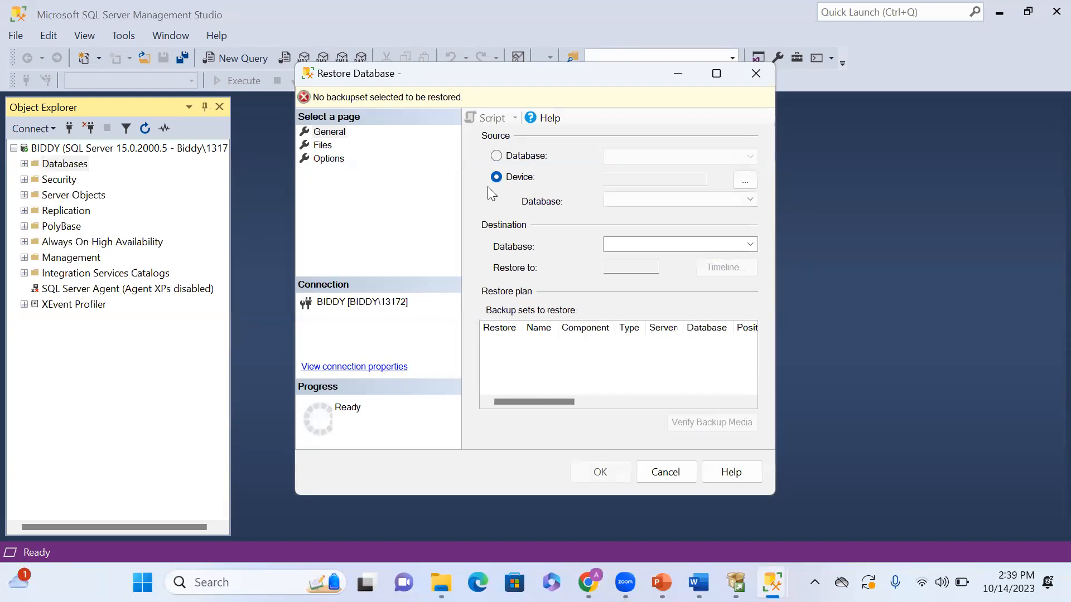
left_click(745, 181)
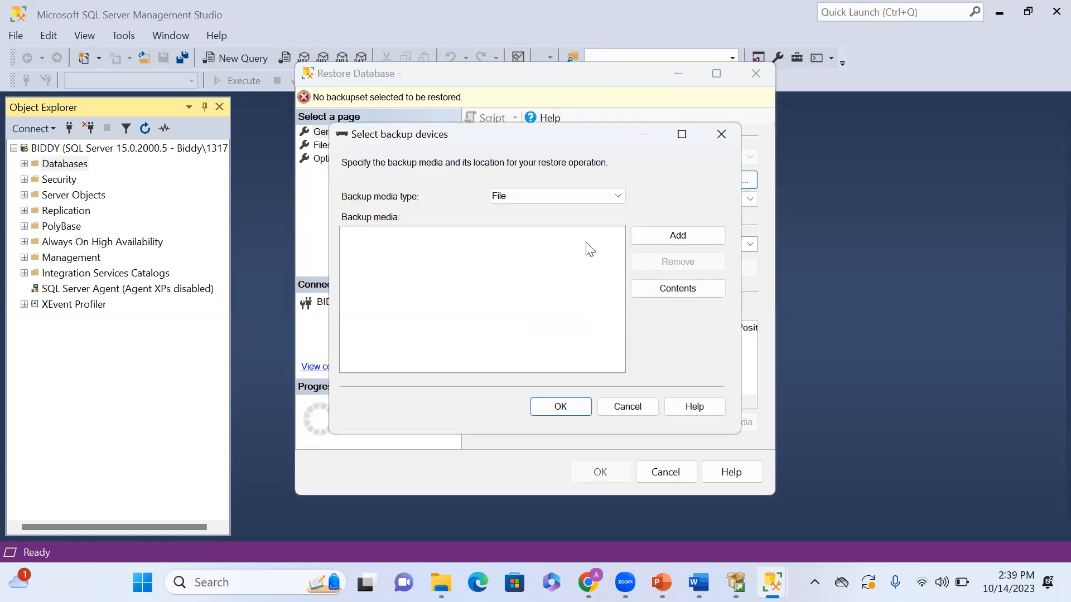
left_click(671, 236)
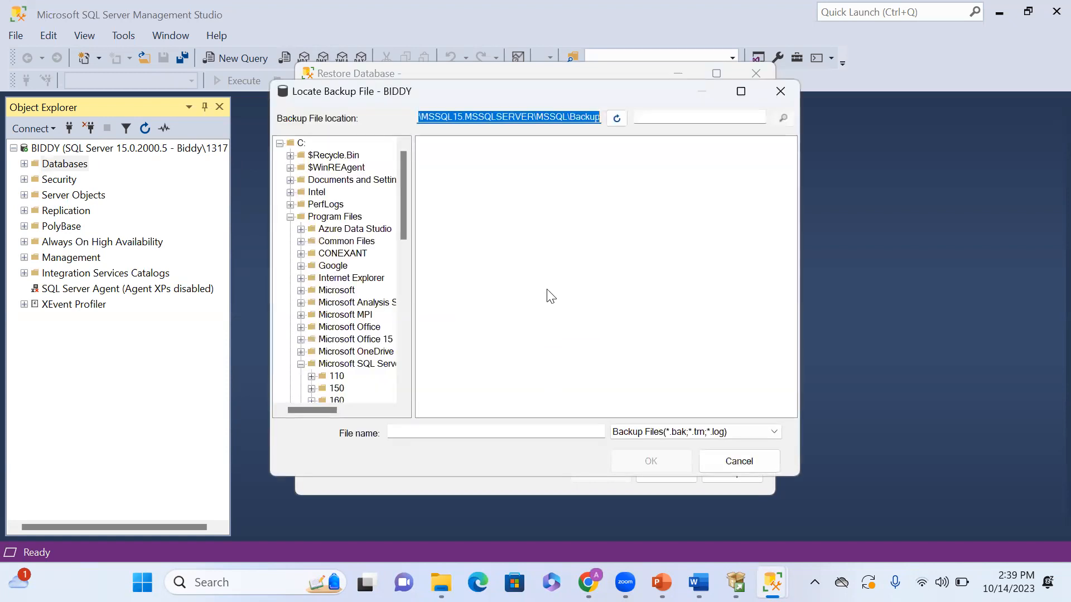
Step: Browse to C:\SQL Server, choose AdventureWorks2019.bak and accept it as the backup media for the restore
left_click(405, 300)
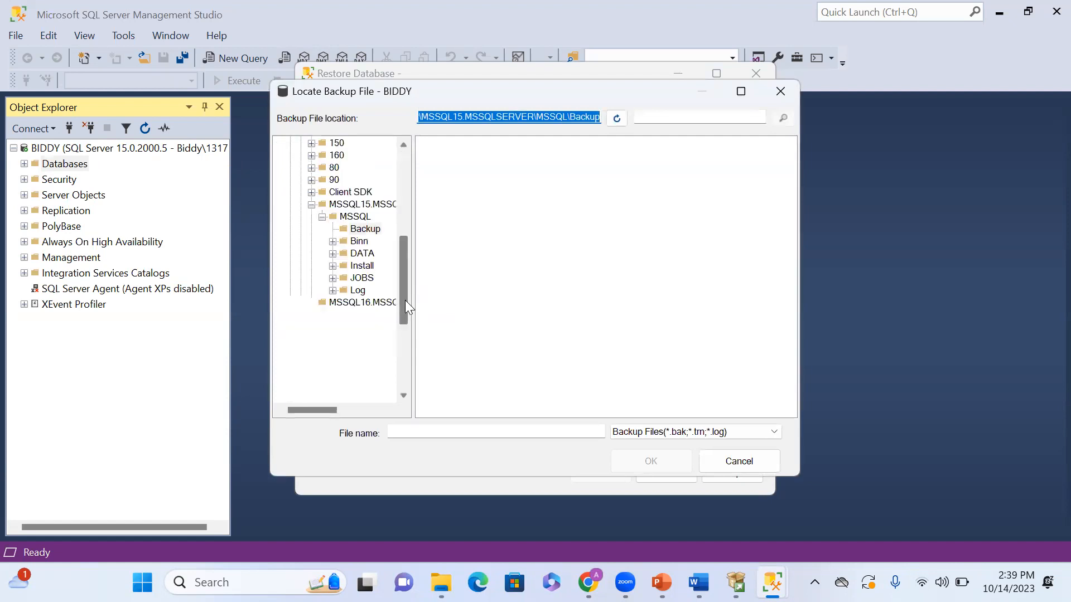
left_click(405, 215)
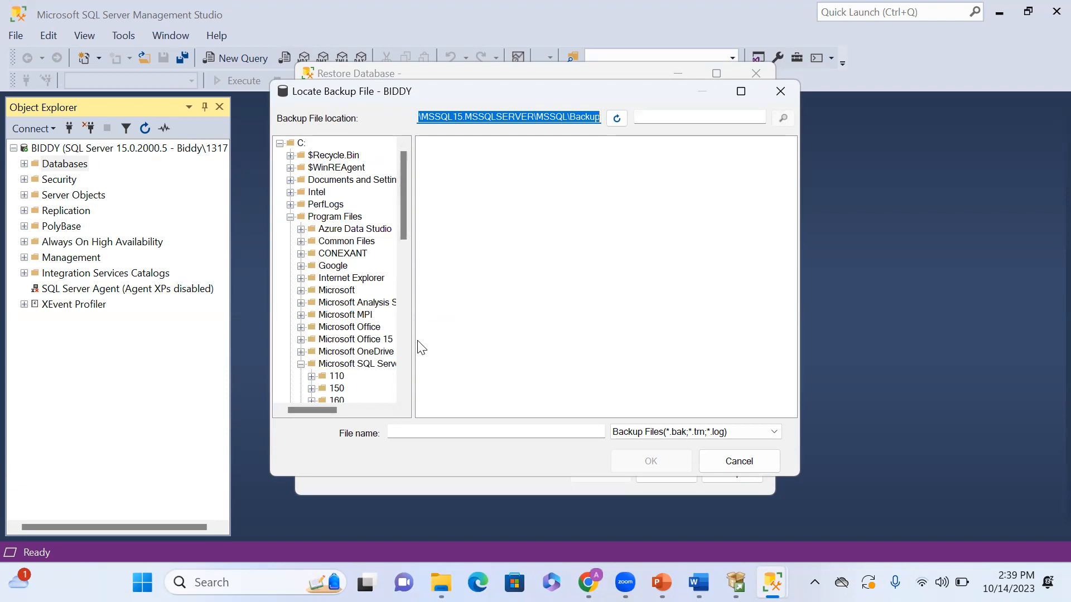
left_click_drag(414, 341, 481, 341)
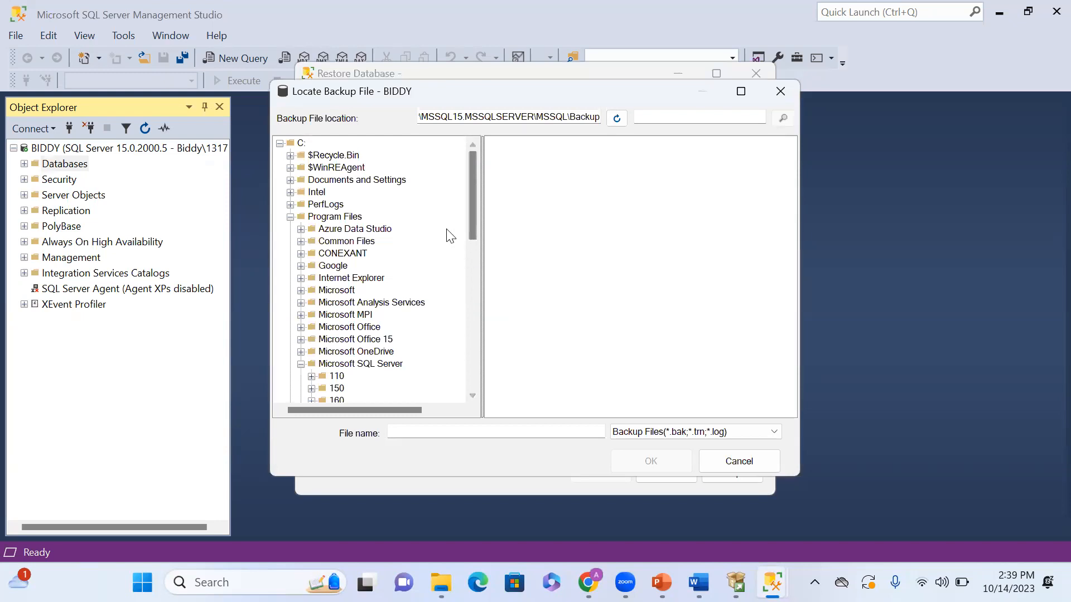
left_click_drag(472, 204, 472, 343)
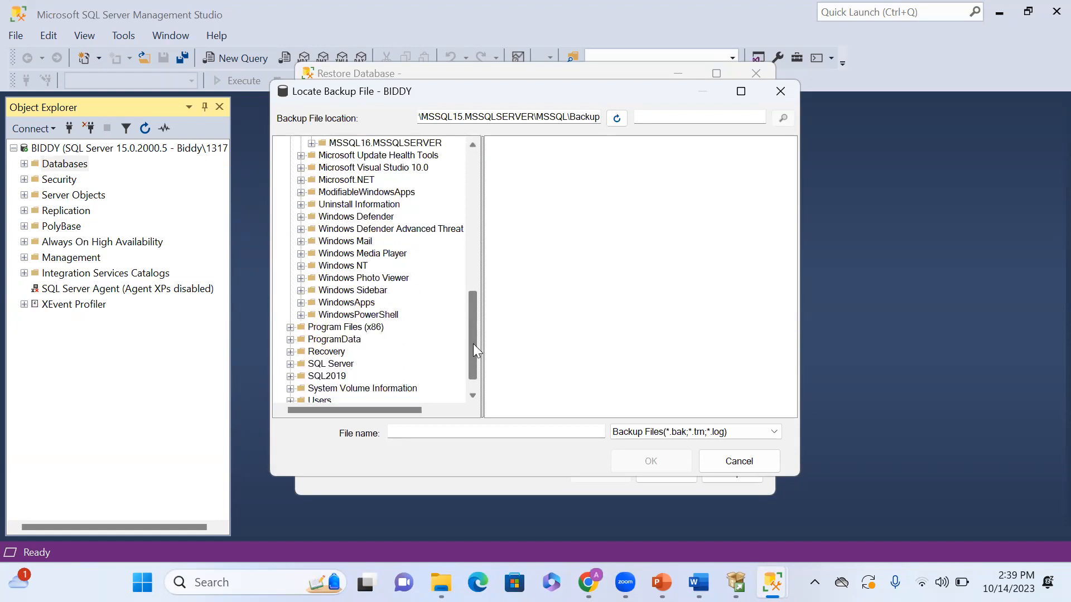
left_click(322, 364)
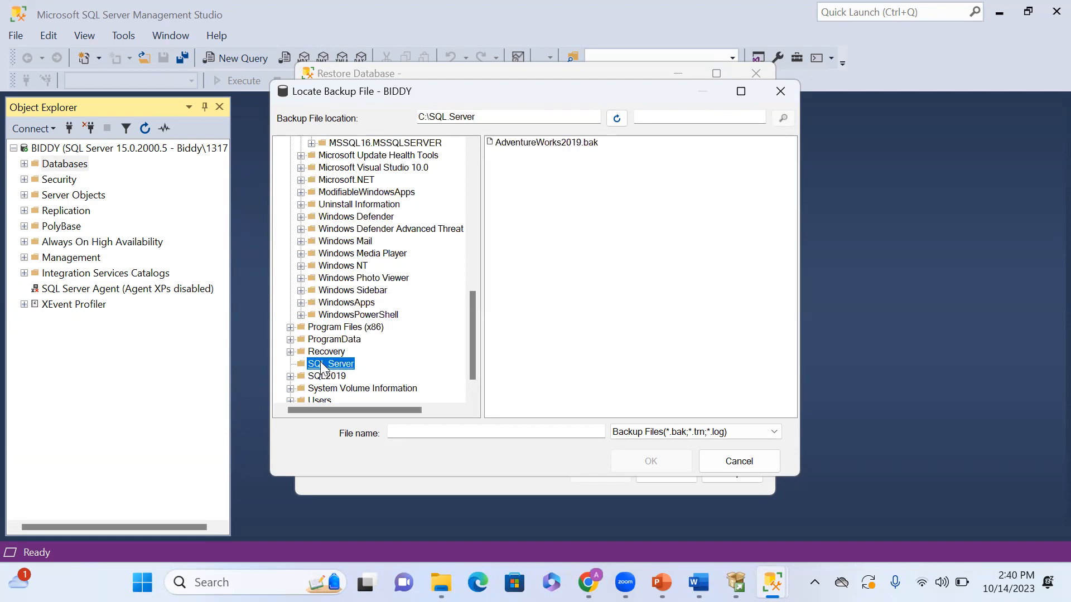
left_click(525, 145)
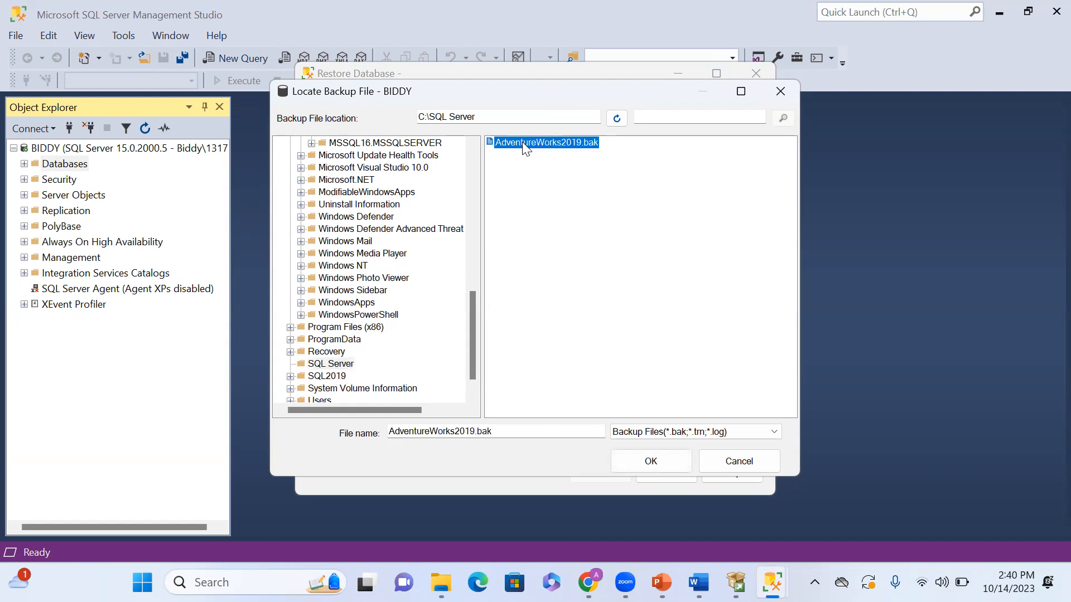
left_click(651, 461)
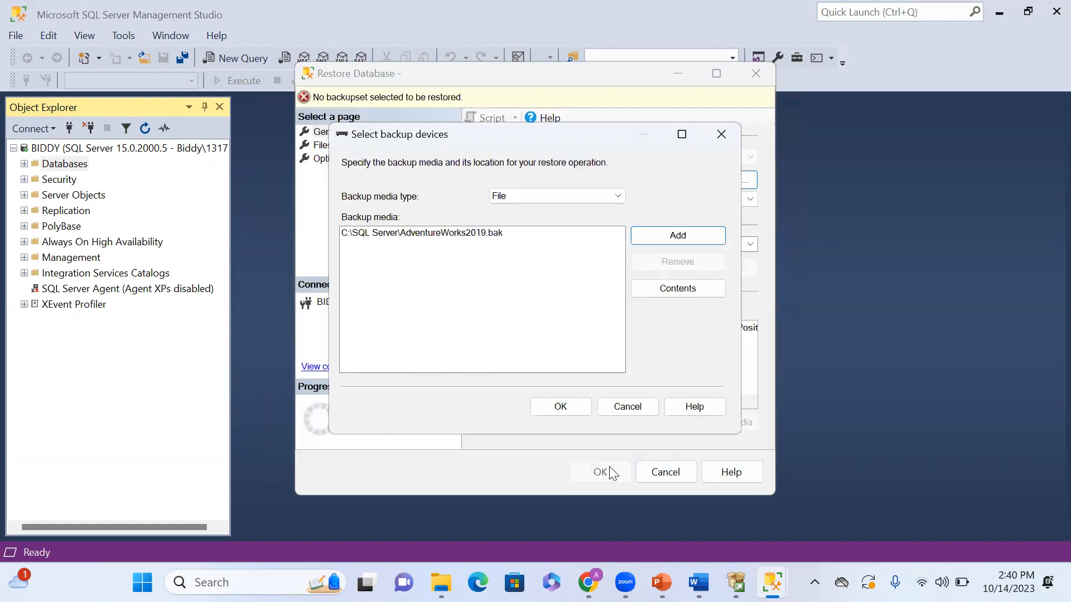
left_click(564, 410)
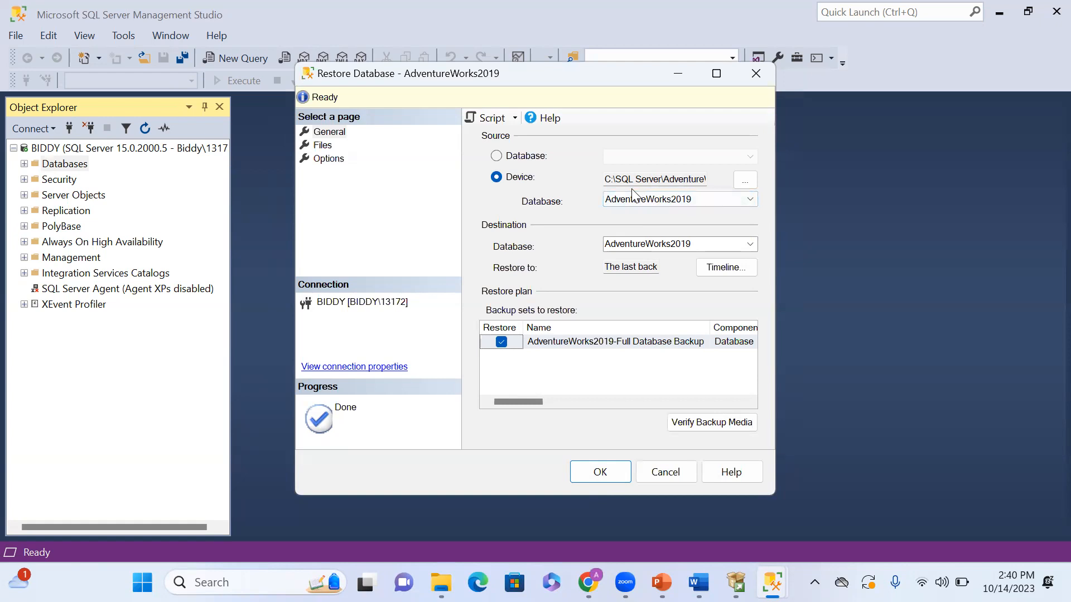
Step: Try to restore the AdventureWorks2019 database from the selected backup and check the restore's progress details
left_click(600, 473)
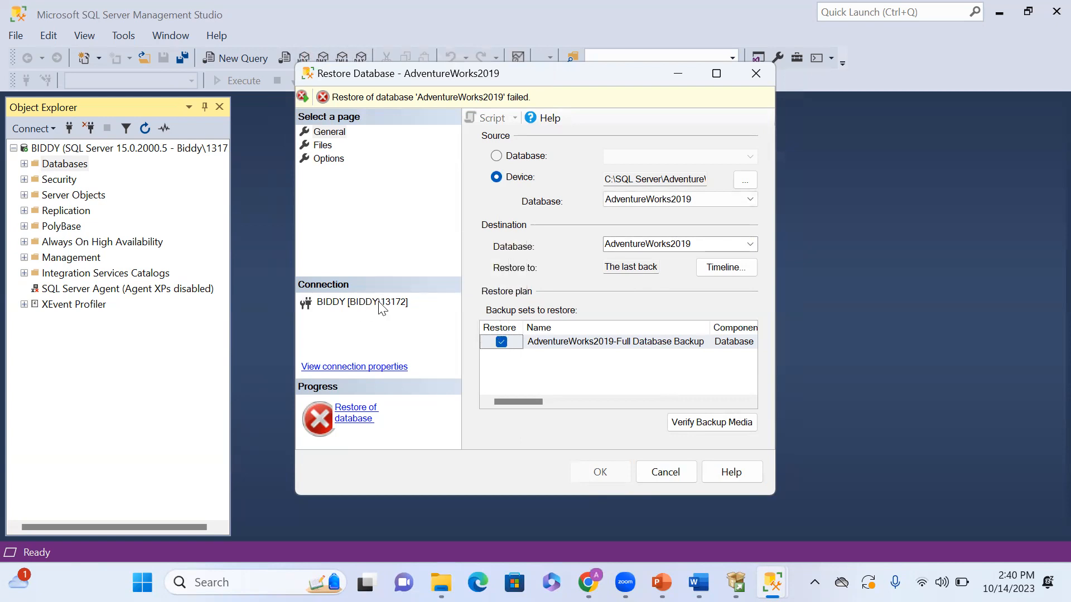
mouse_move(387, 307)
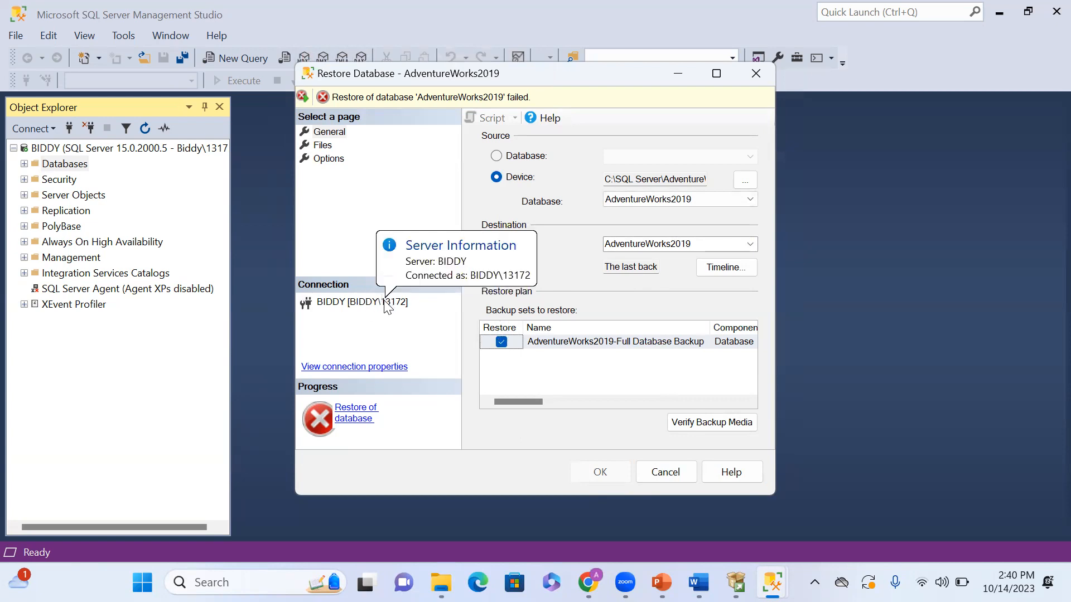
left_click(347, 410)
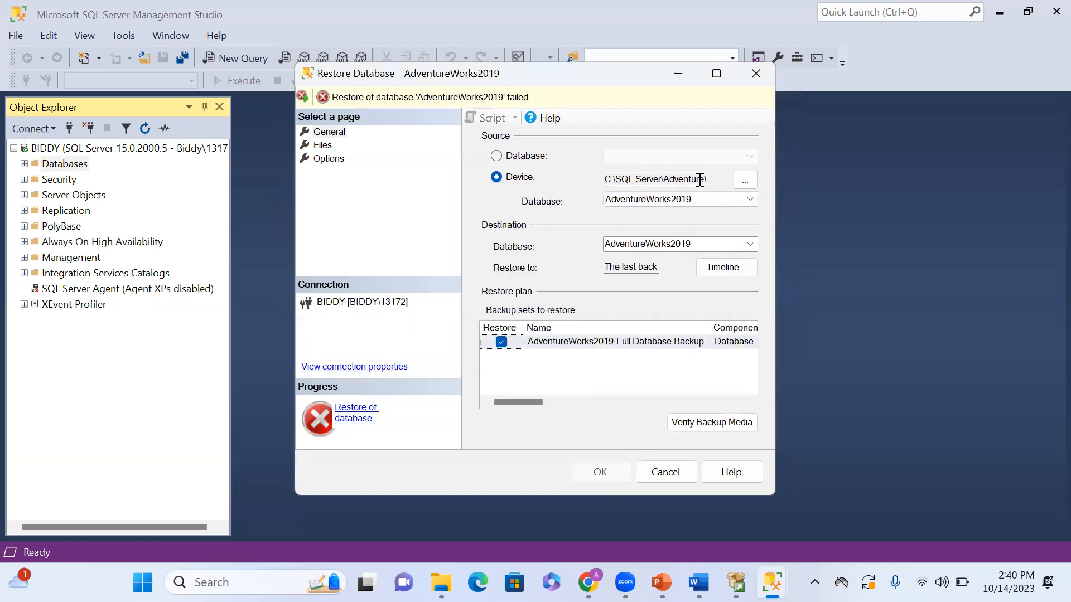
Step: Reconfirm C:\SQL Server\AdventureWorks2019.bak as the backup device and close the Restore Database dialog without running it
left_click(746, 181)
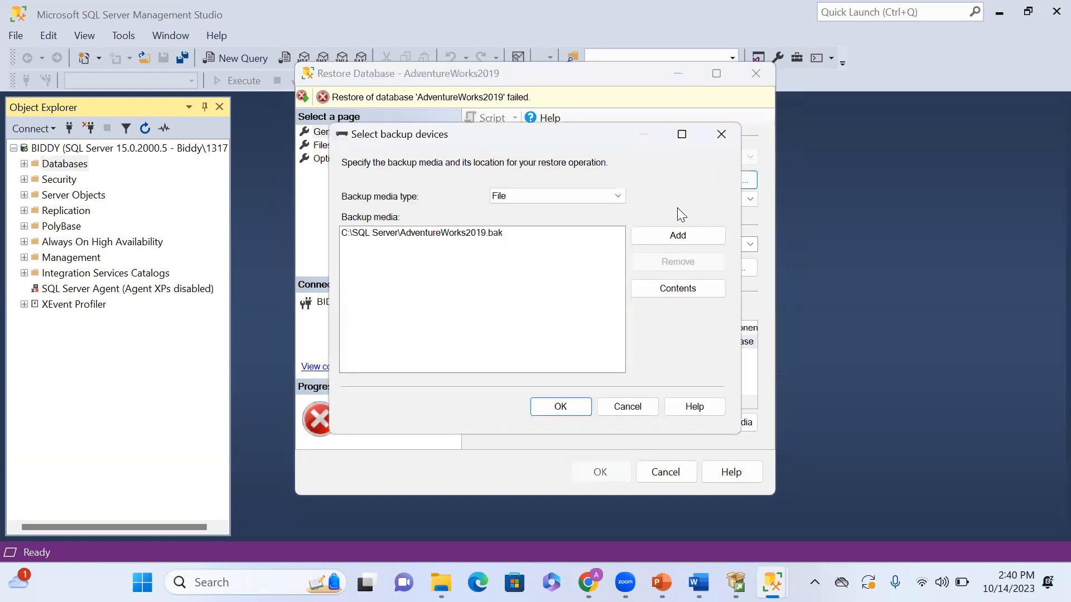
left_click(467, 238)
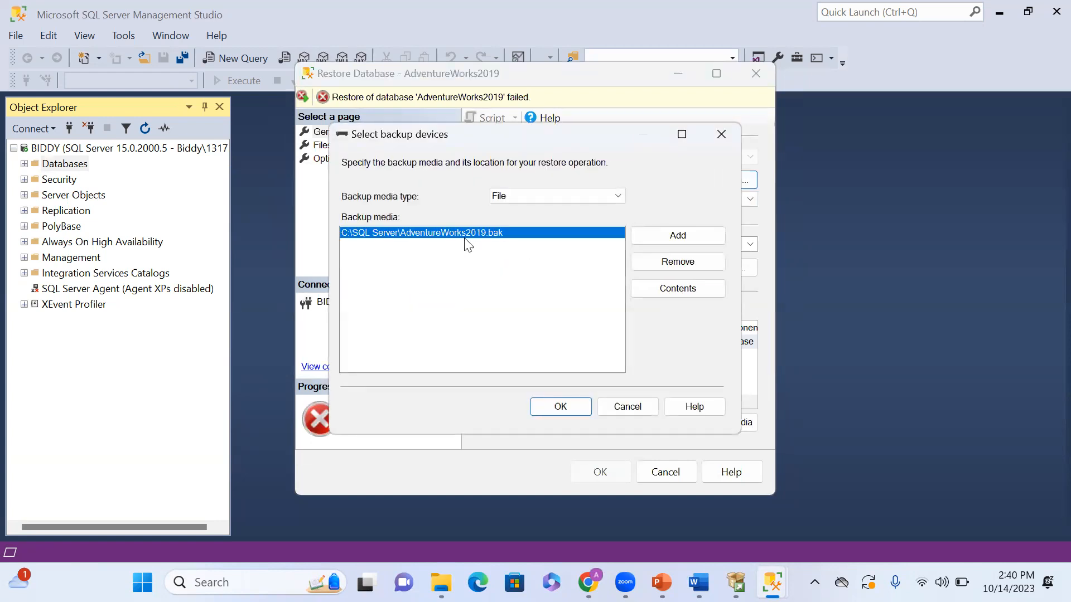
left_click(557, 406)
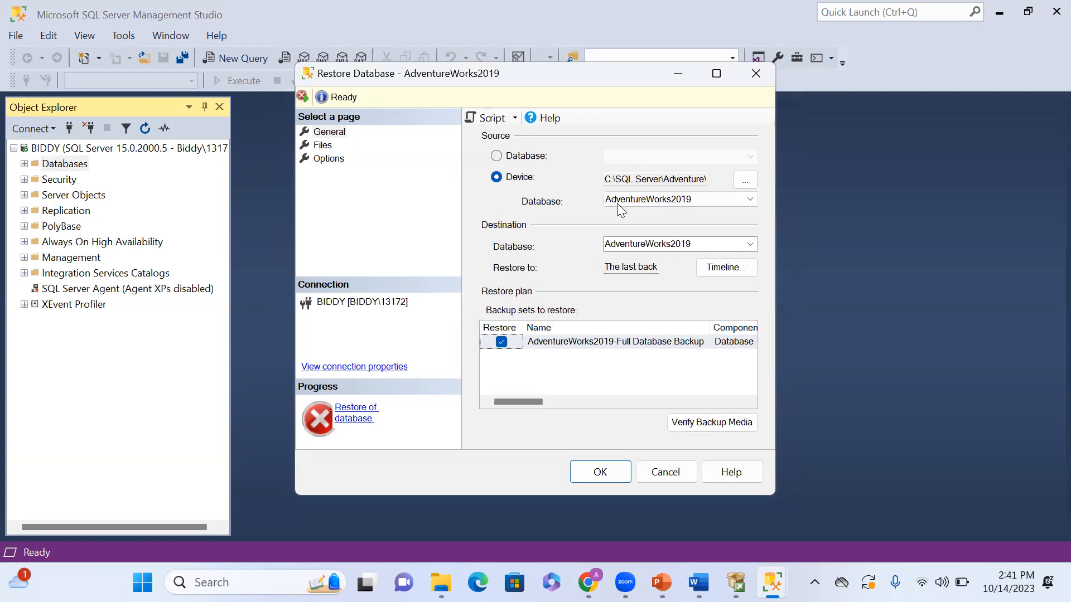
left_click(756, 74)
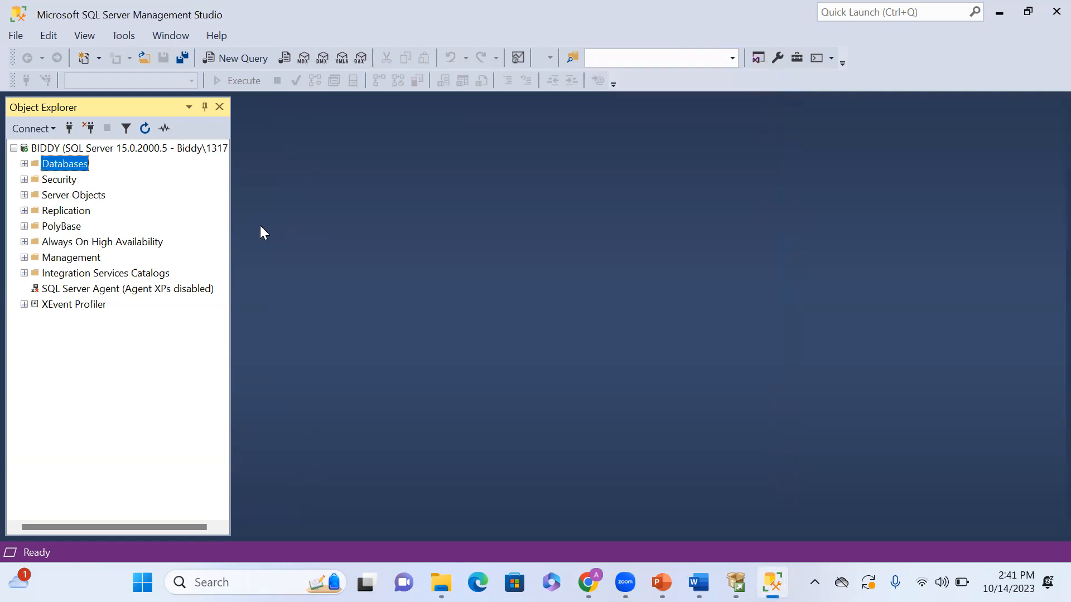
right_click(65, 164)
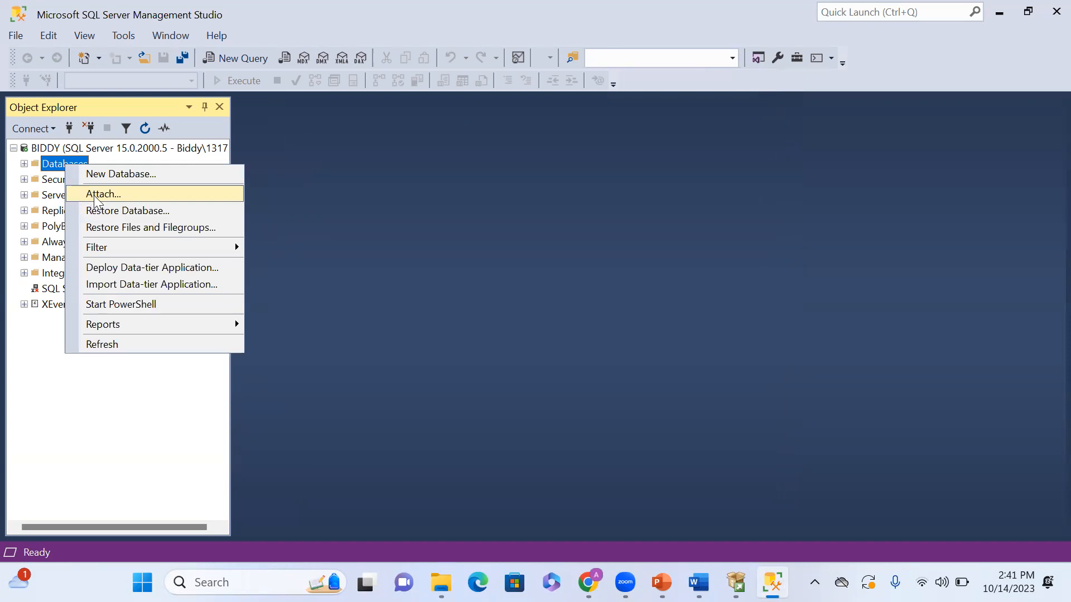
left_click(114, 175)
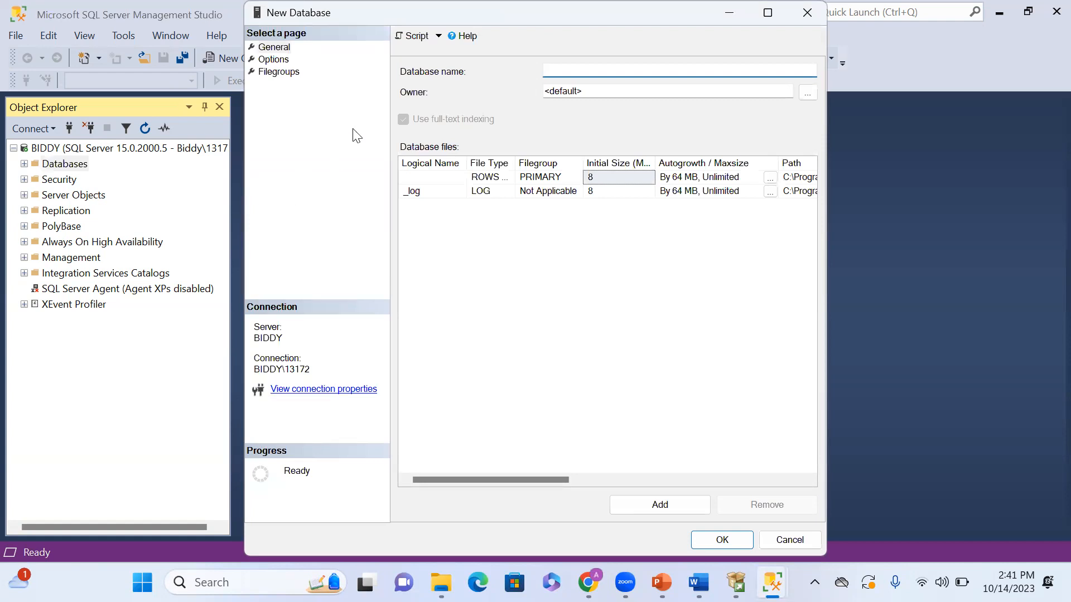
left_click(807, 93)
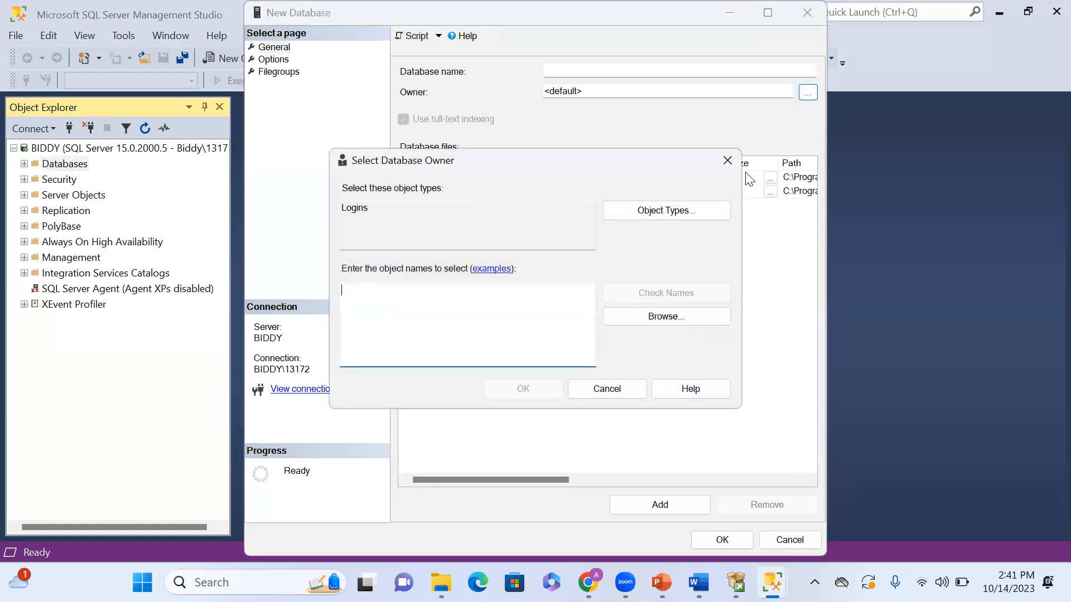
left_click(649, 318)
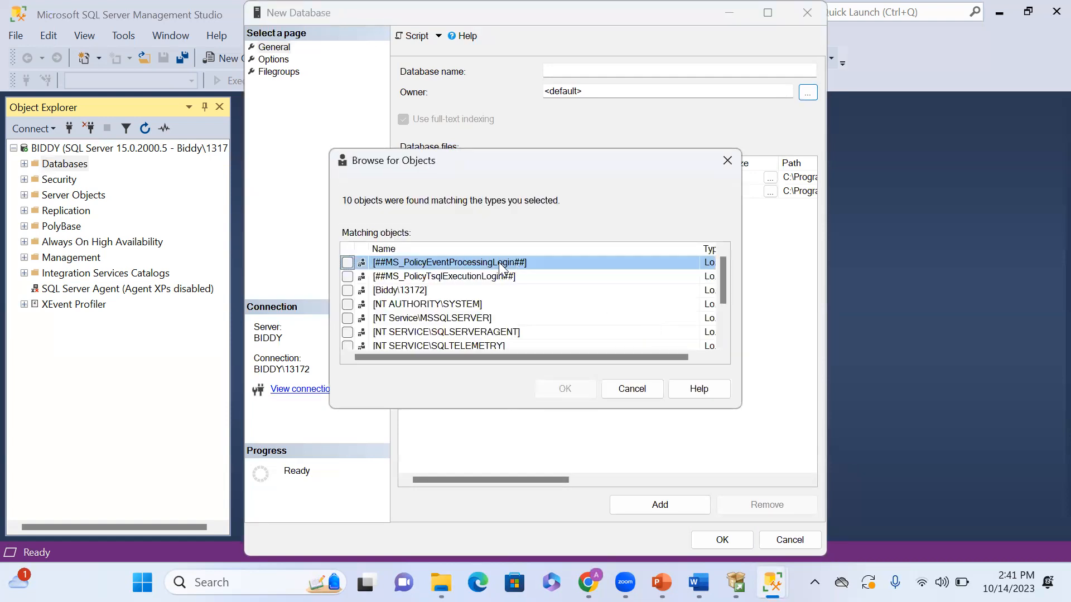
left_click(724, 163)
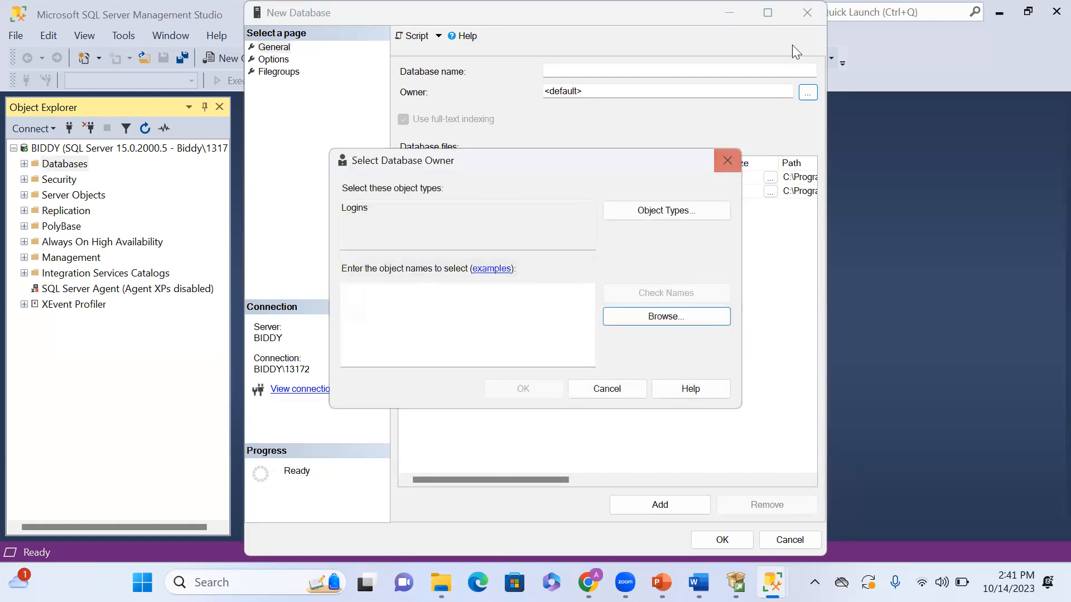
left_click(727, 160)
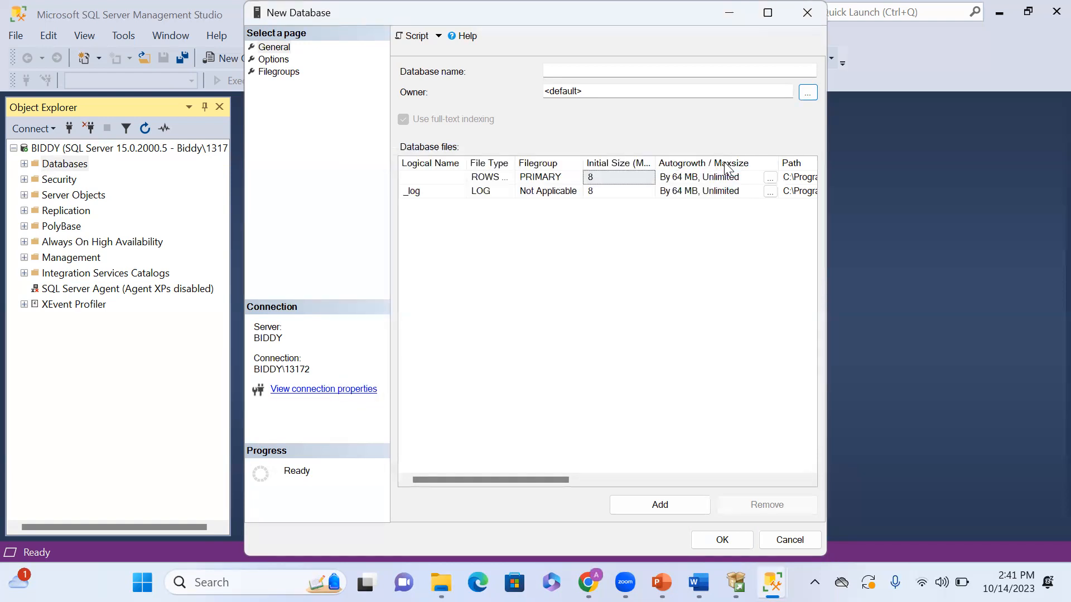
left_click(807, 13)
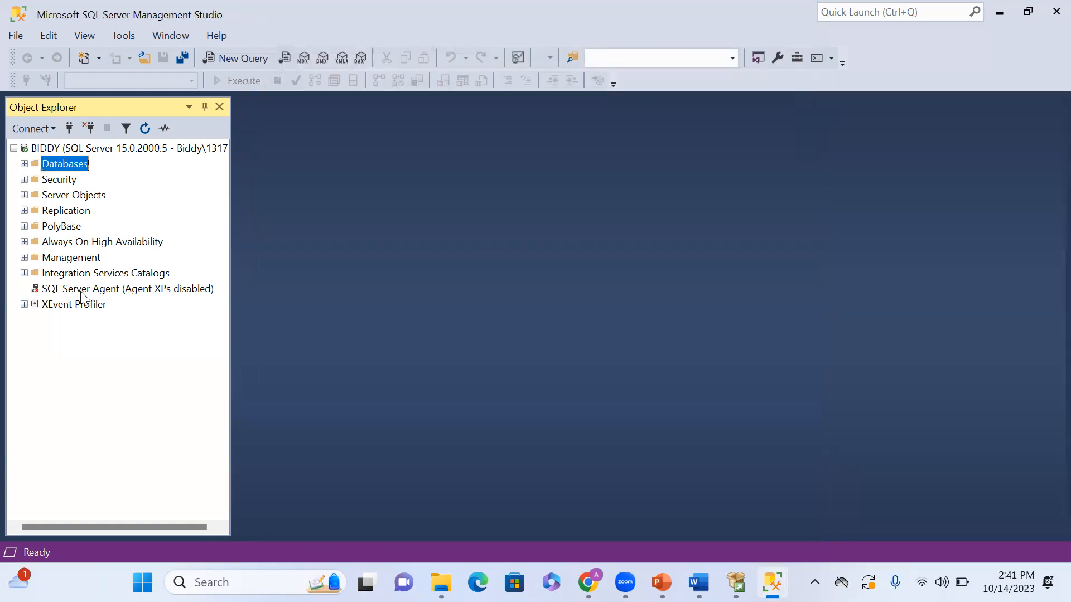
Step: Start a database restore with Device as the source and check the backup media type, keeping File
right_click(54, 170)
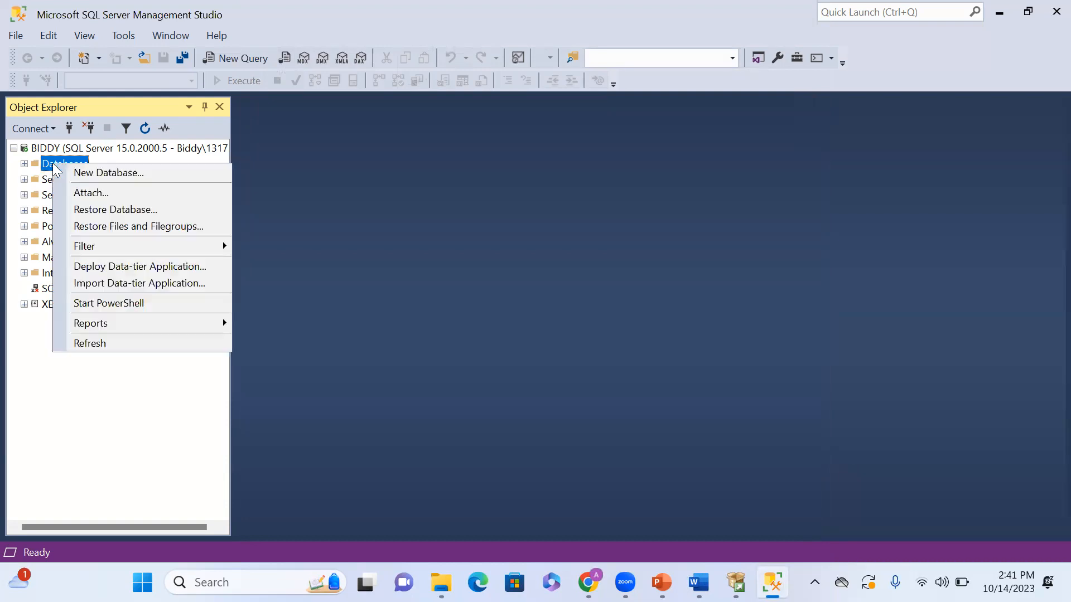
left_click(82, 213)
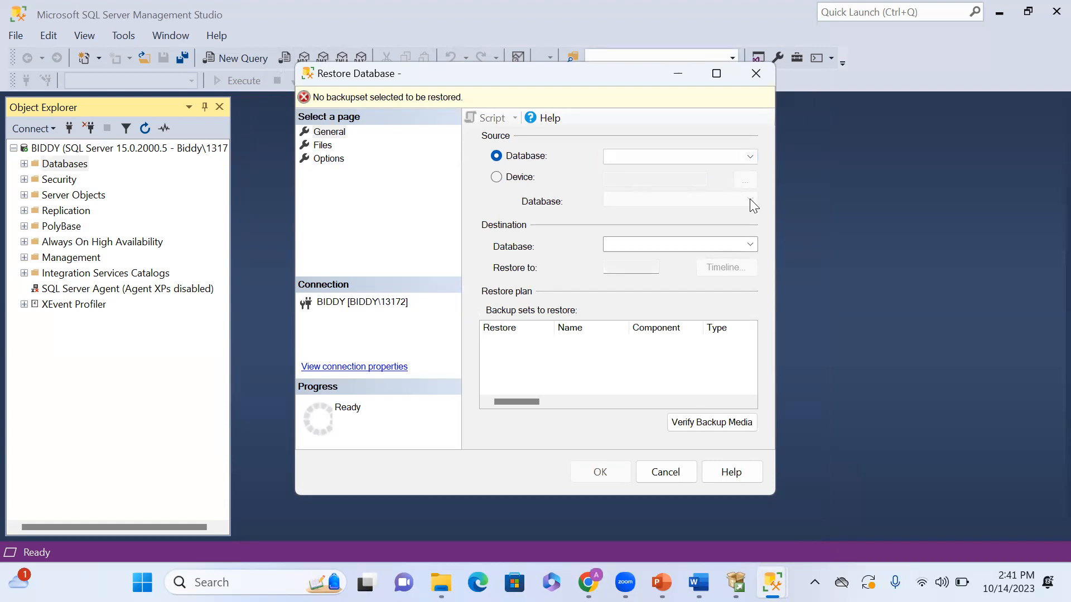
left_click(496, 177)
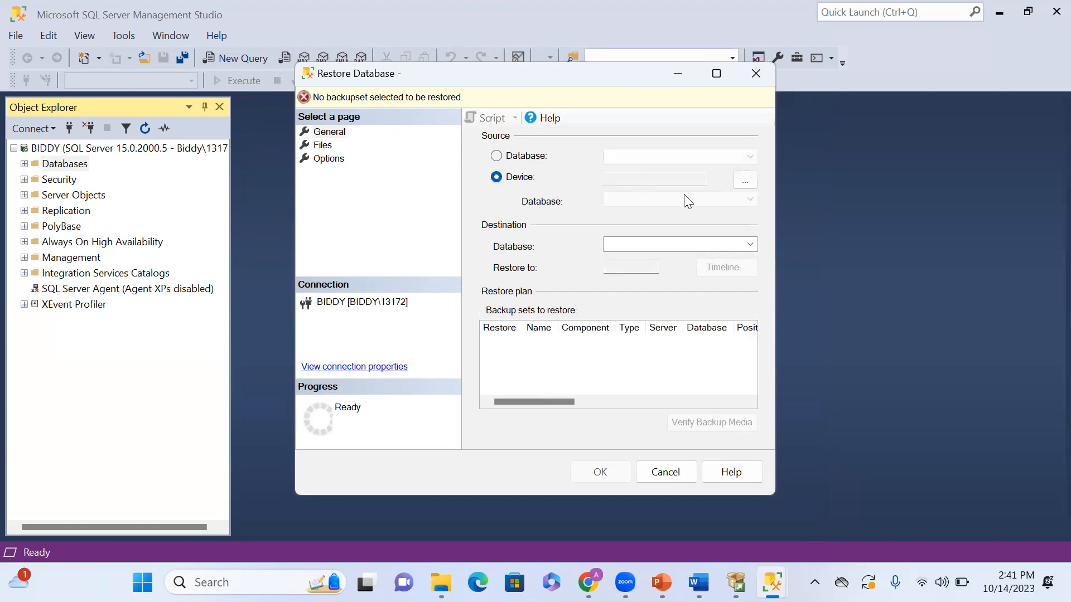
left_click(746, 181)
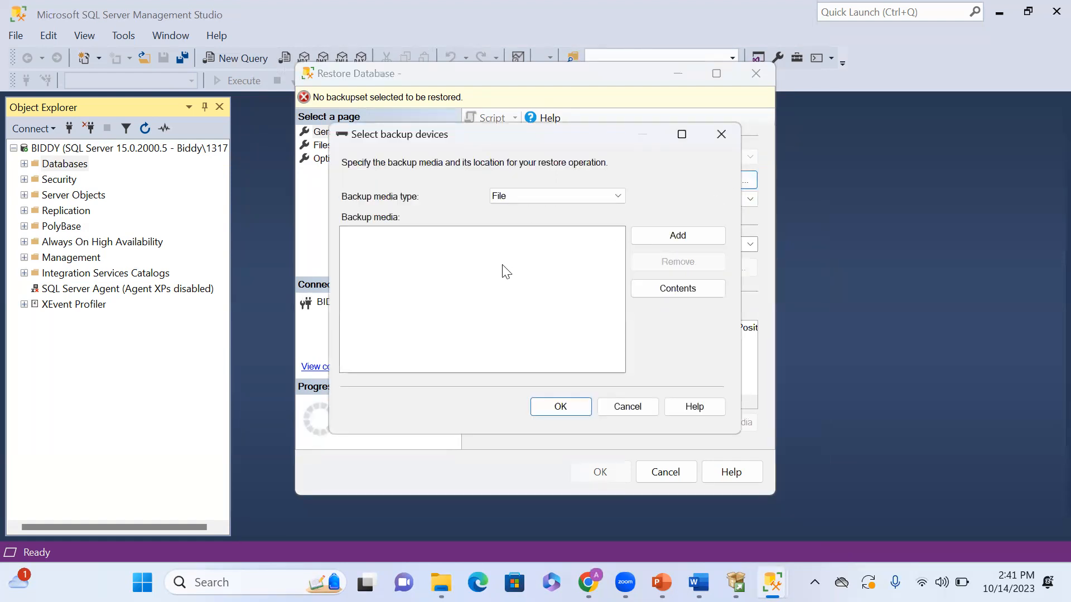
left_click(615, 195)
left_click(614, 195)
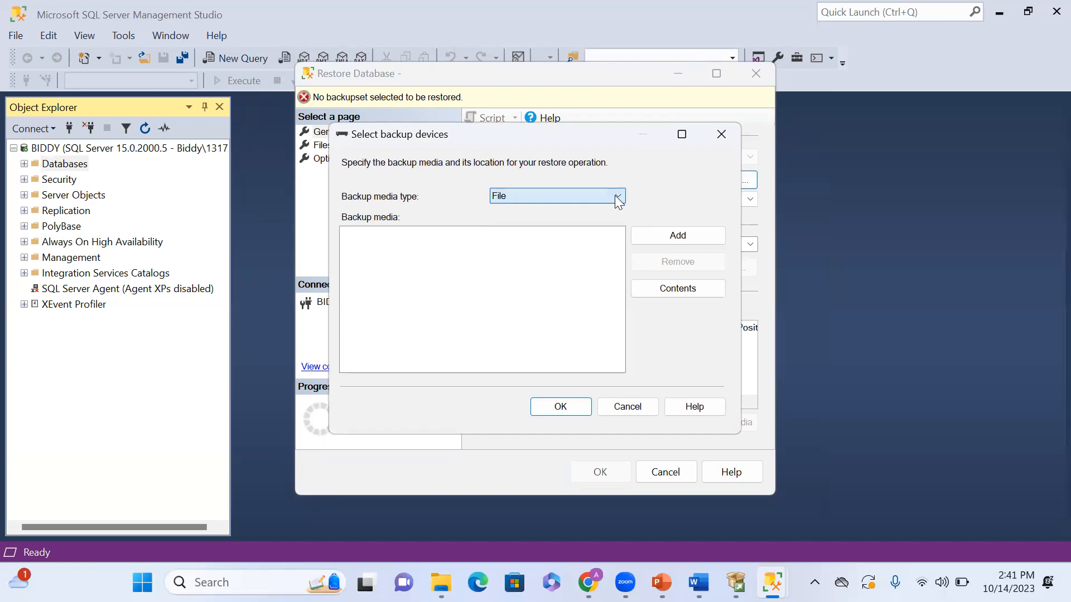
Step: Add C:\SQL Server\AdventureWorks2019.bak as the backup media and try to restore the AdventureWorks2019 database from it
left_click(679, 239)
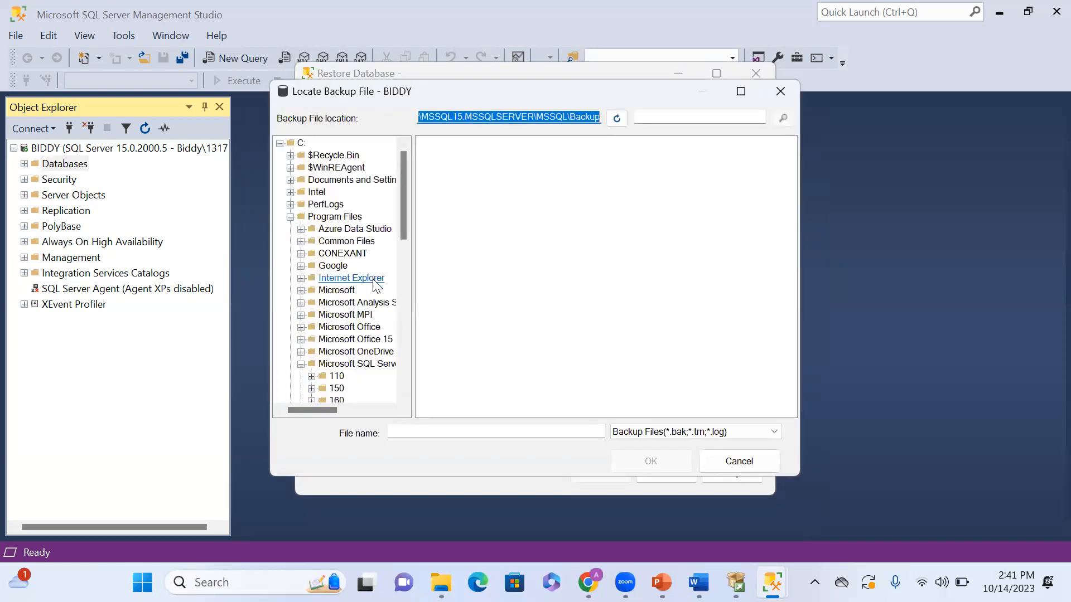
left_click_drag(404, 229, 403, 375)
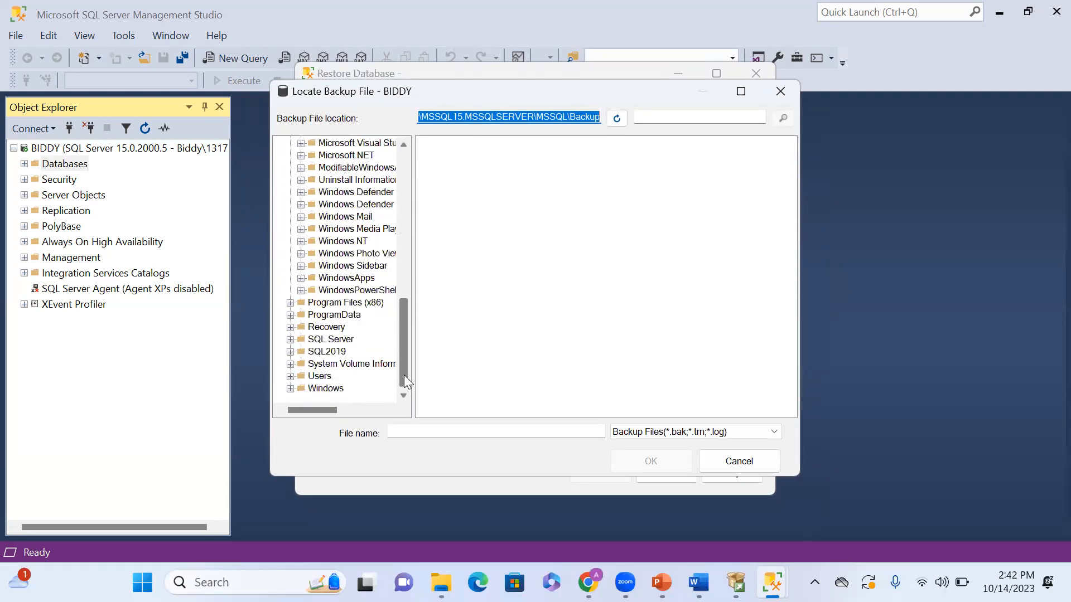
left_click(351, 342)
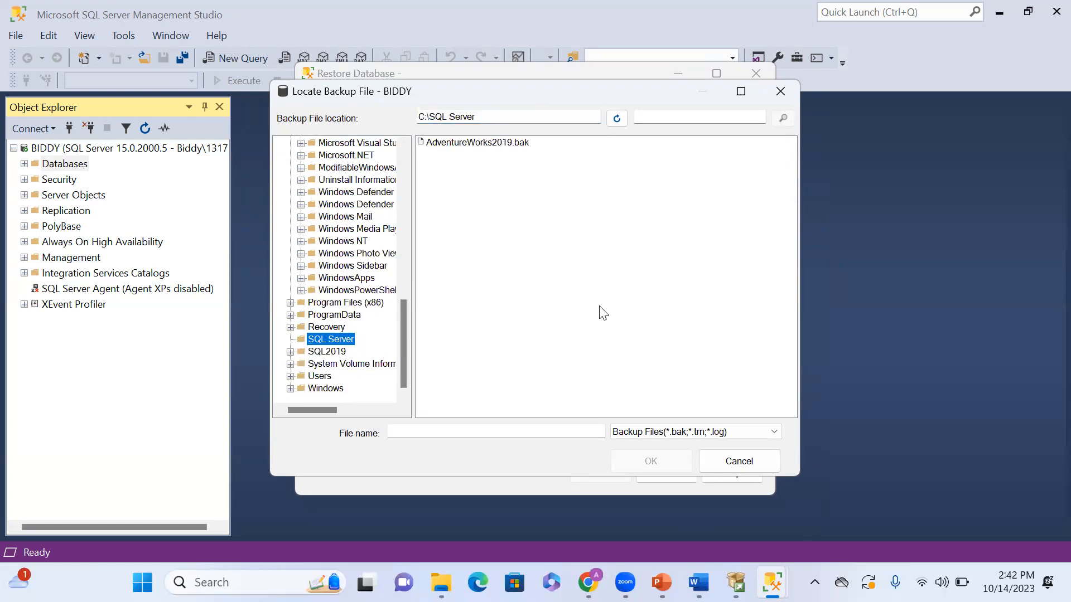
left_click(476, 144)
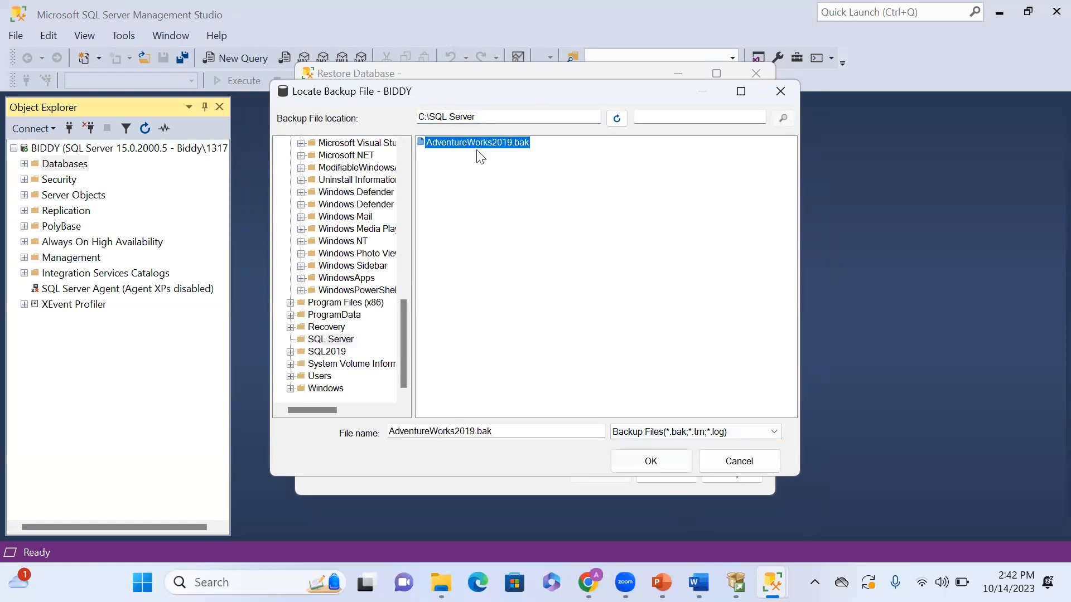
left_click(666, 469)
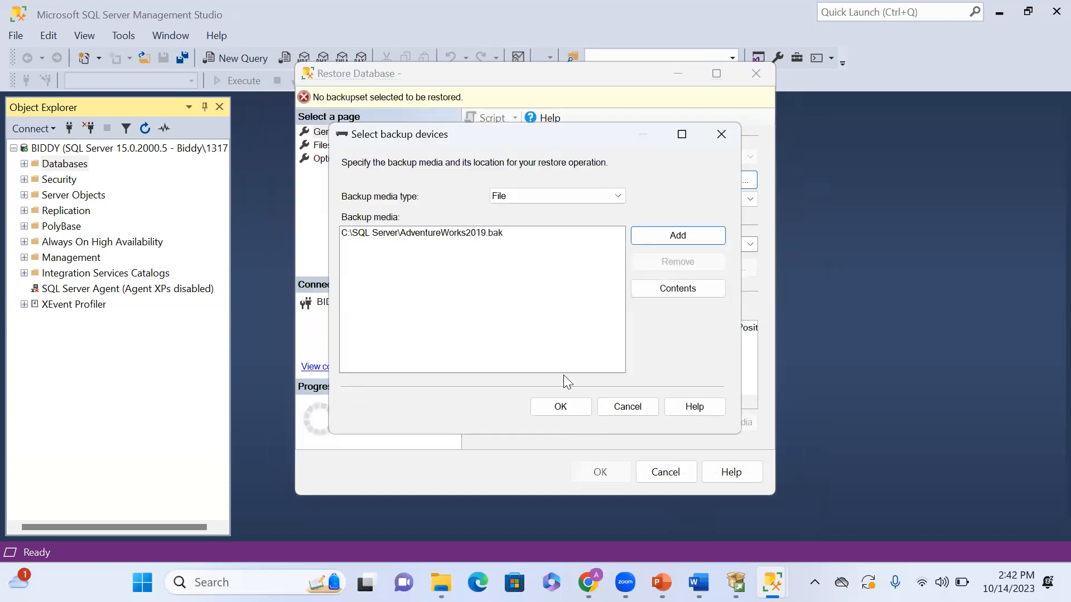
left_click(561, 408)
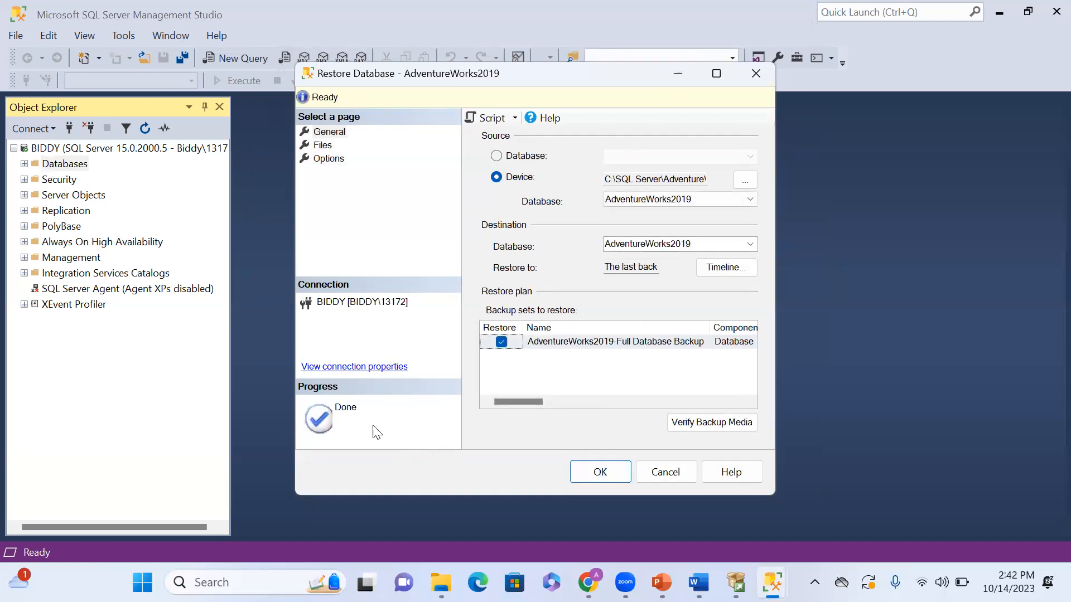
left_click(607, 472)
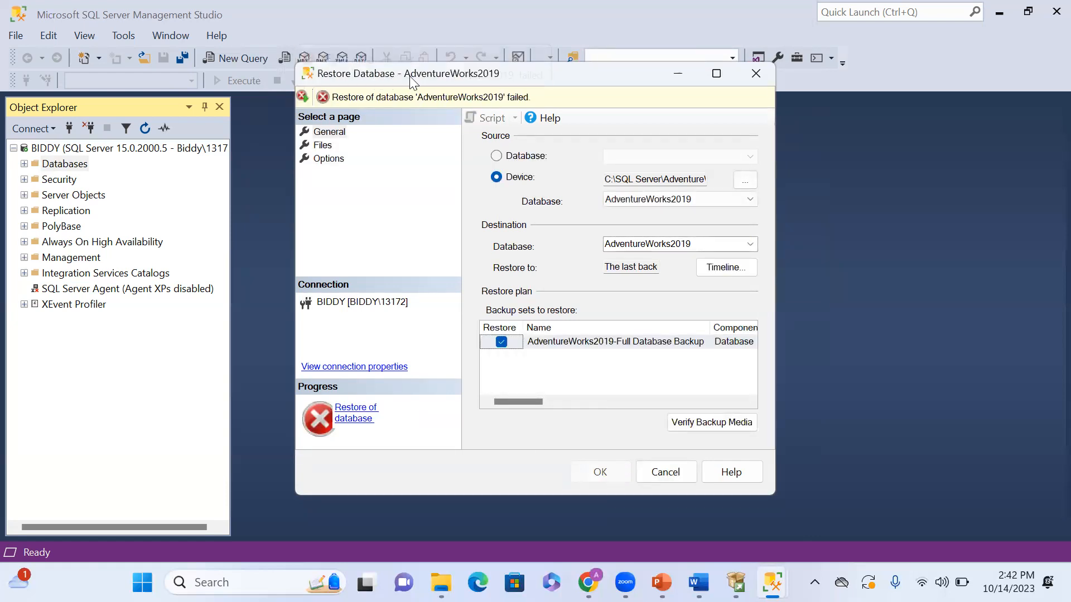
left_click(761, 77)
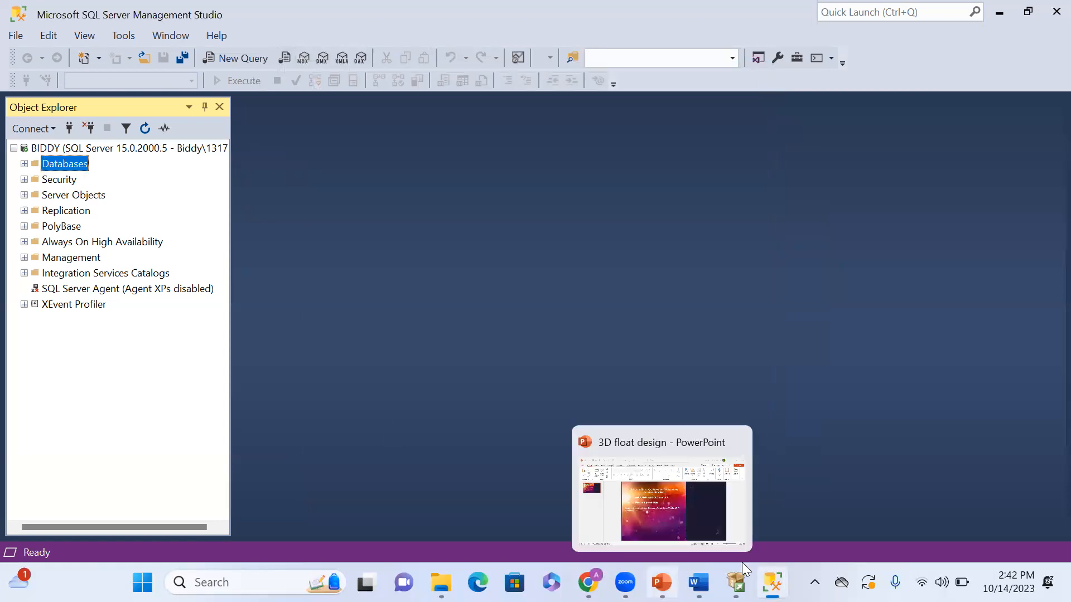
Step: Close the leftover installer window and one of the open Downloads folder windows
mouse_move(736, 582)
left_click(786, 442)
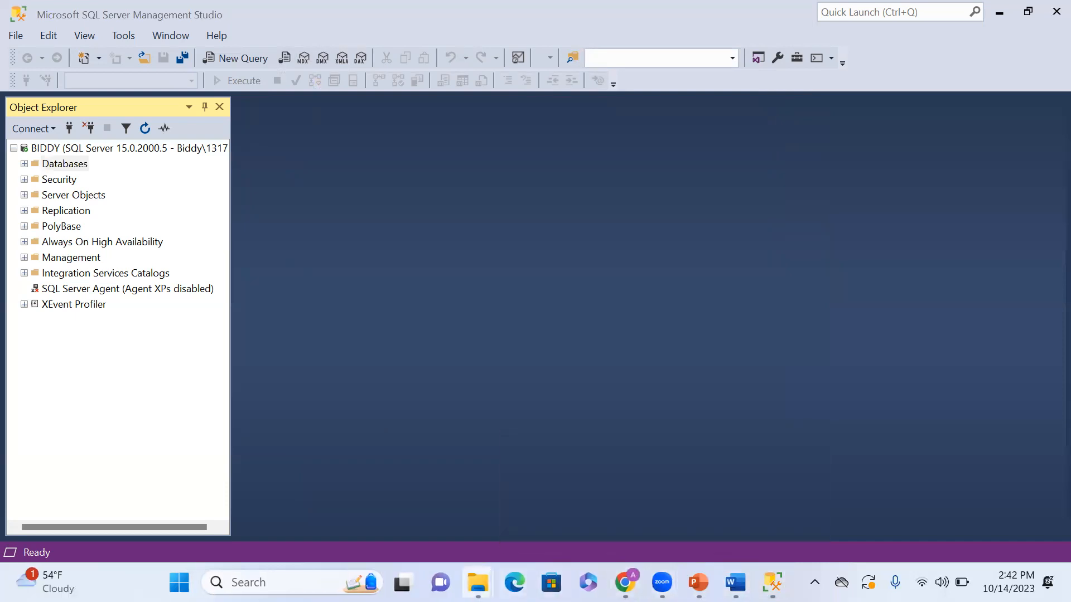
mouse_move(478, 582)
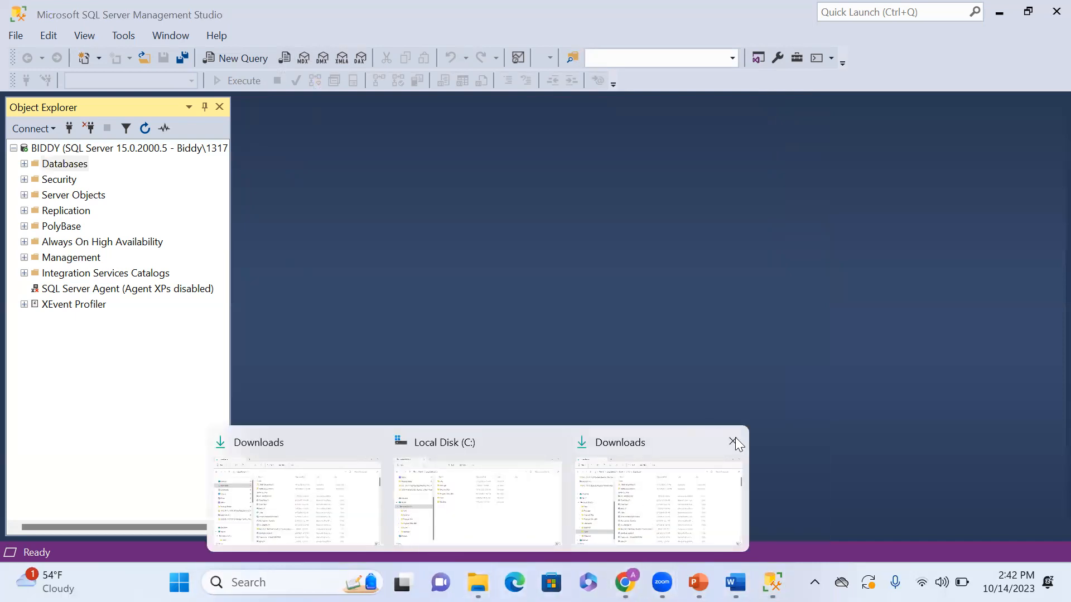
left_click(733, 441)
Step: Switch to File Explorer to inspect the contents of C:\SQL Server, and return to SQL Server Management Studio
left_click(605, 519)
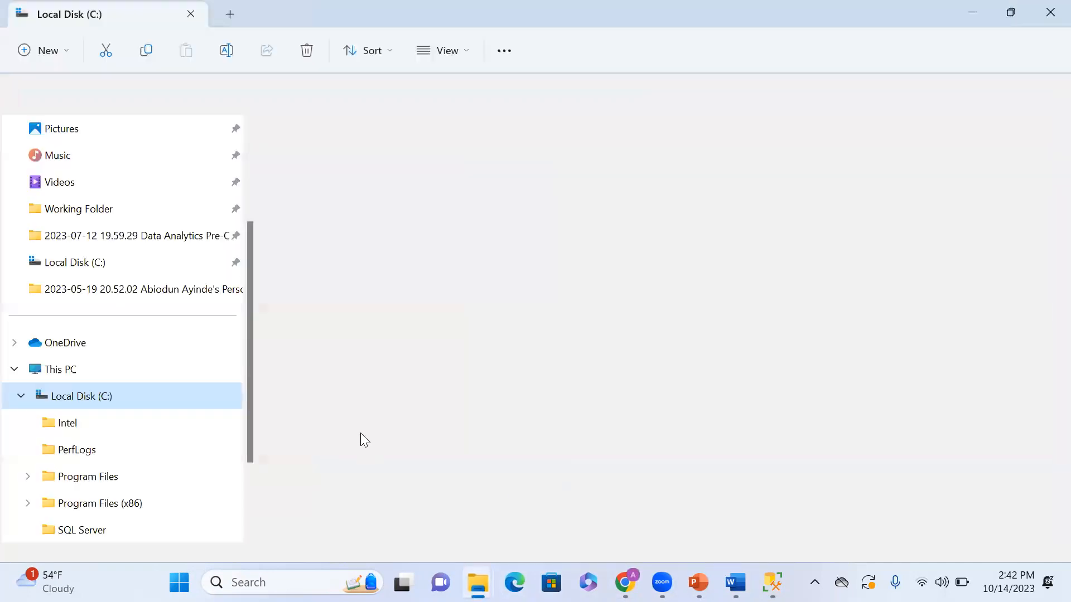
double_click(304, 256)
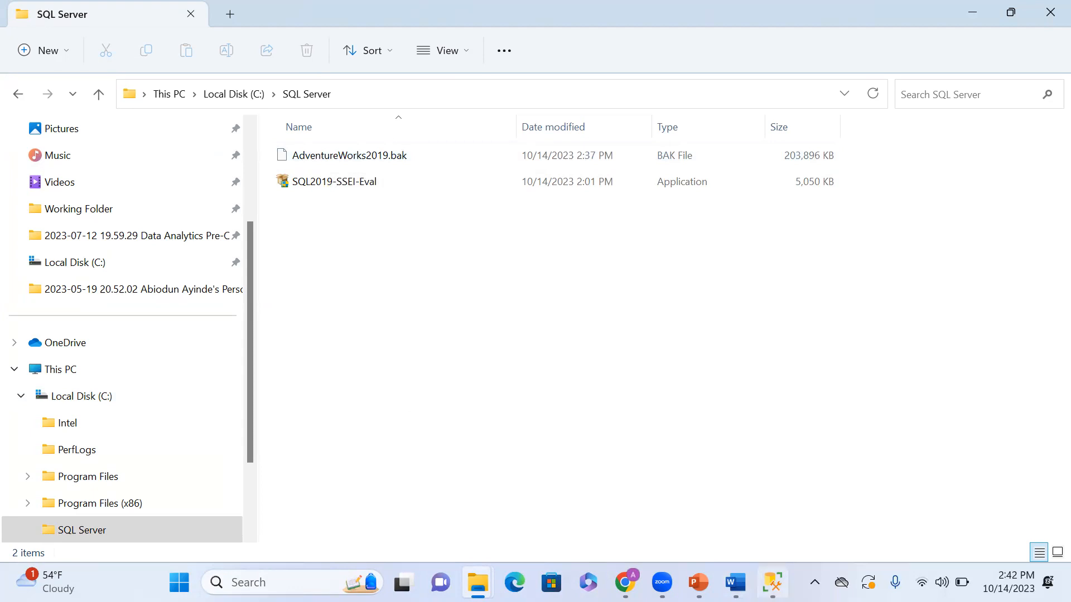
left_click(772, 583)
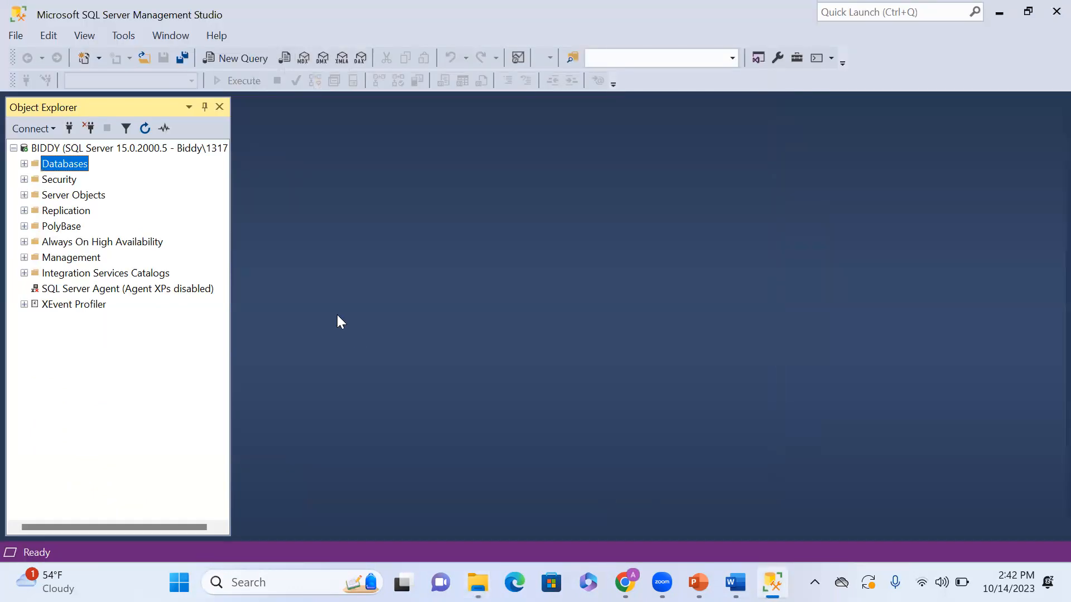
Step: Start a new database restore with Device as the source and begin adding a backup file
right_click(50, 168)
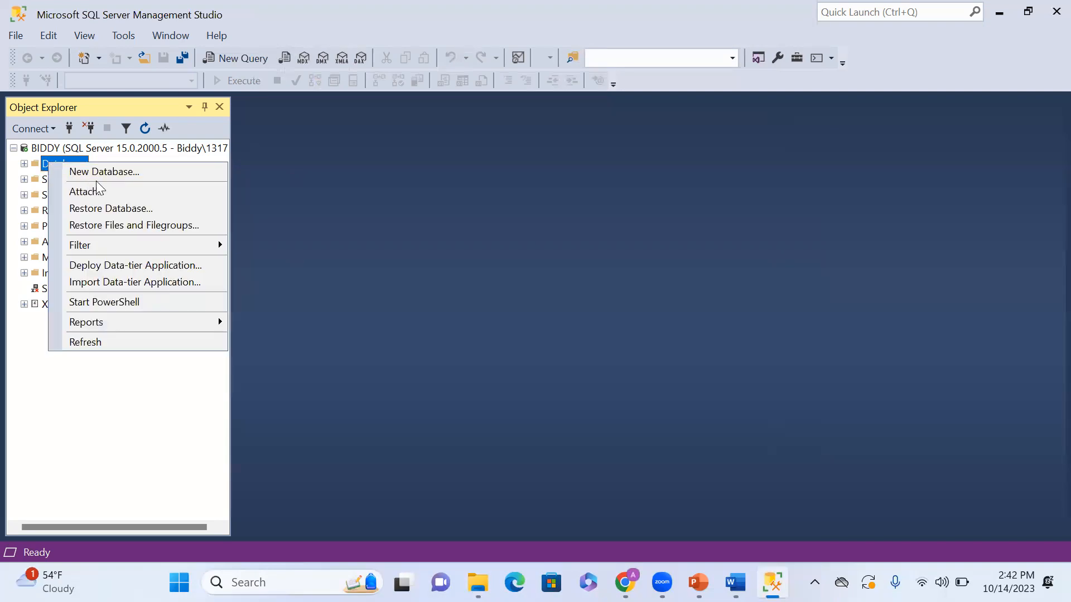
left_click(124, 208)
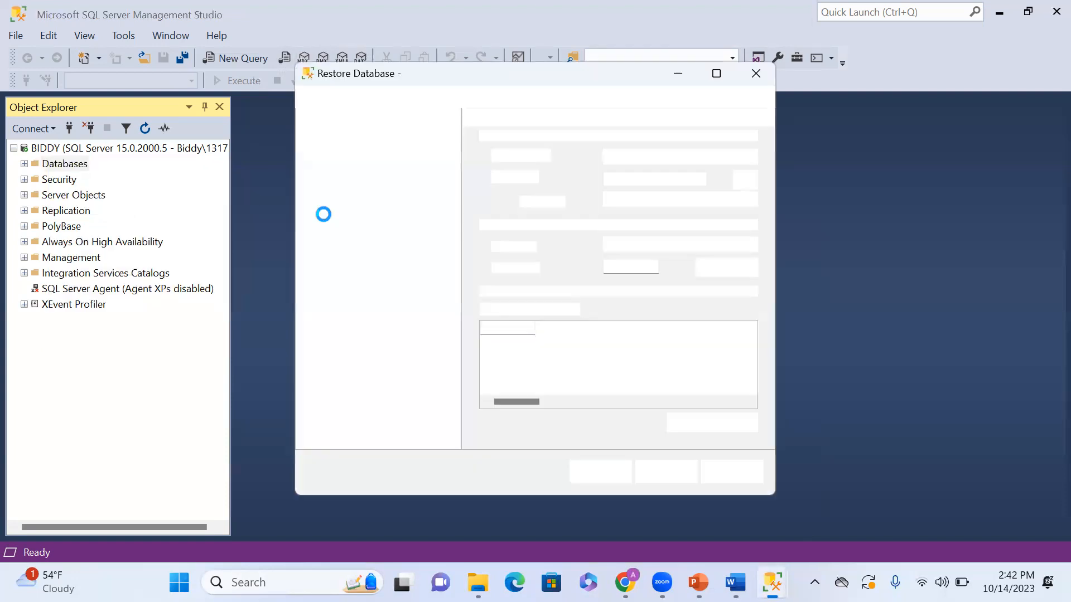
left_click(497, 177)
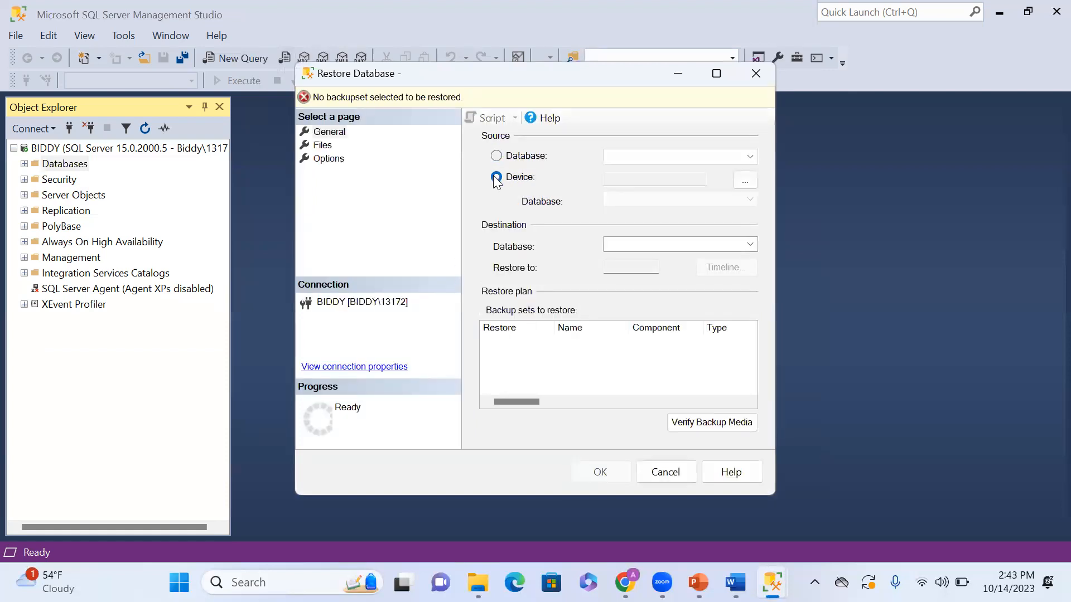
left_click(745, 180)
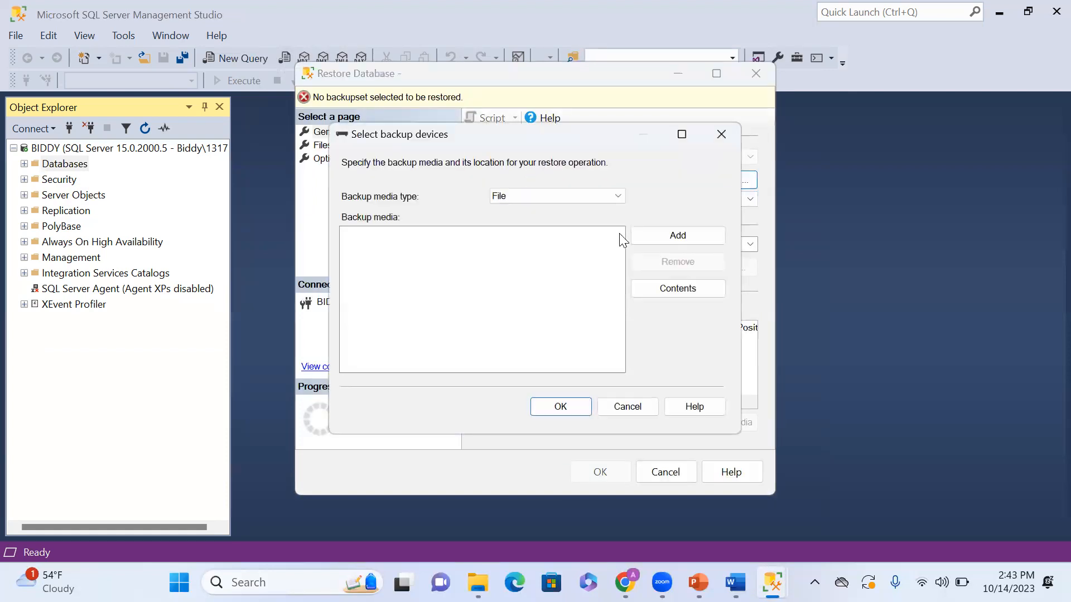
left_click(680, 241)
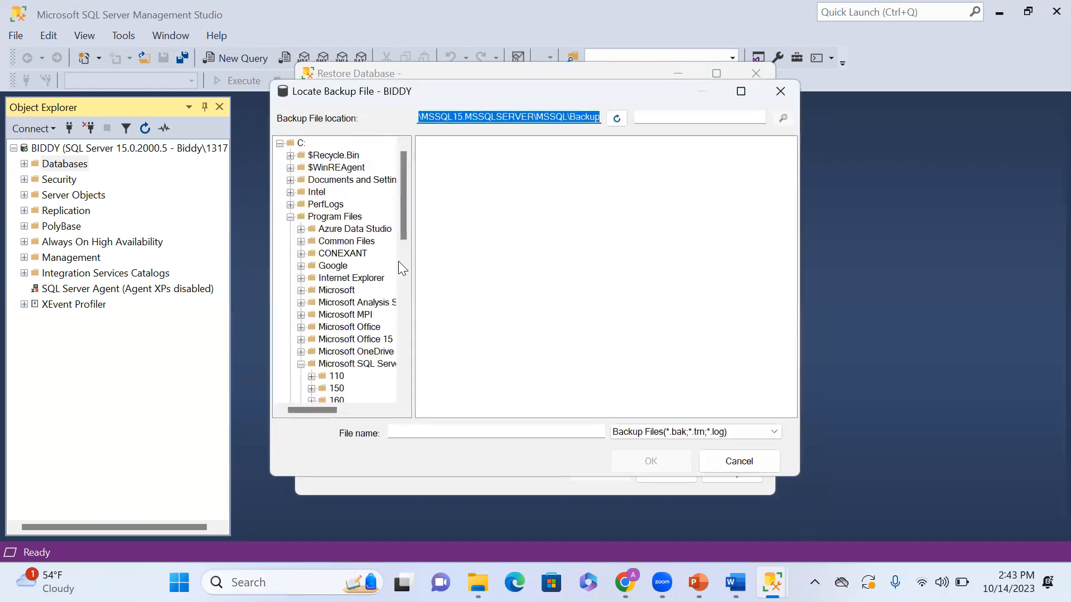
Step: Select AdventureWorks2019.bak in C:\SQL Server and add it to the backup media list
scroll(403, 339, "down", 7)
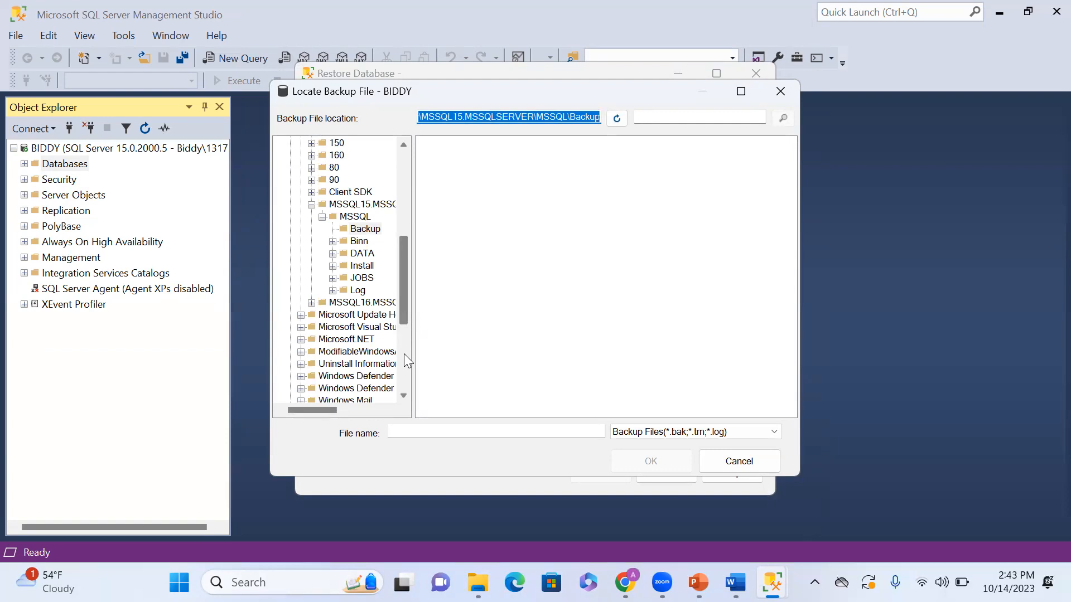
scroll(405, 356, "down", 5)
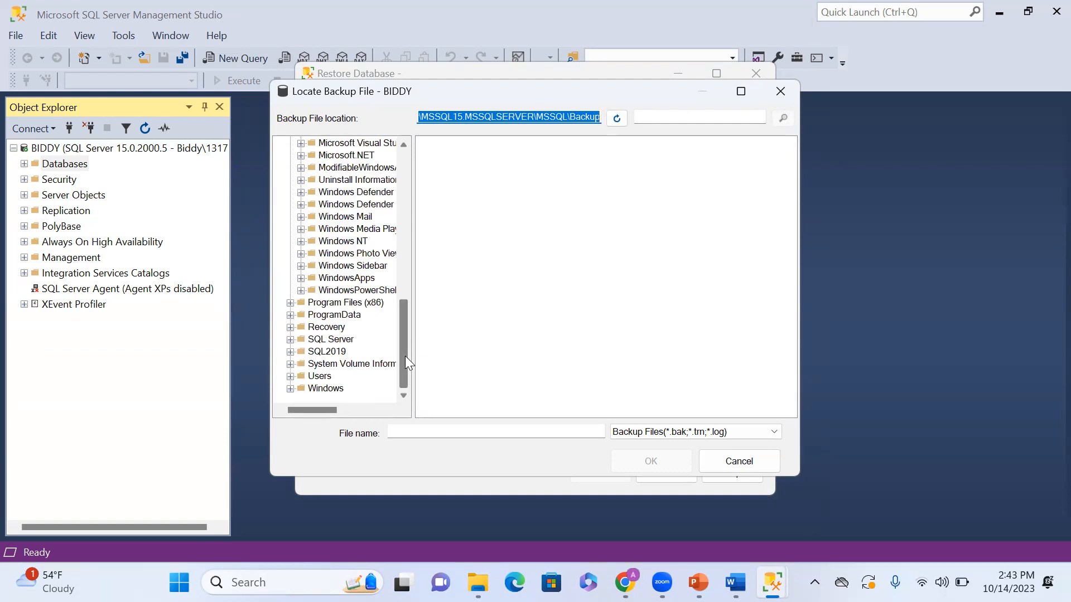
left_click(333, 340)
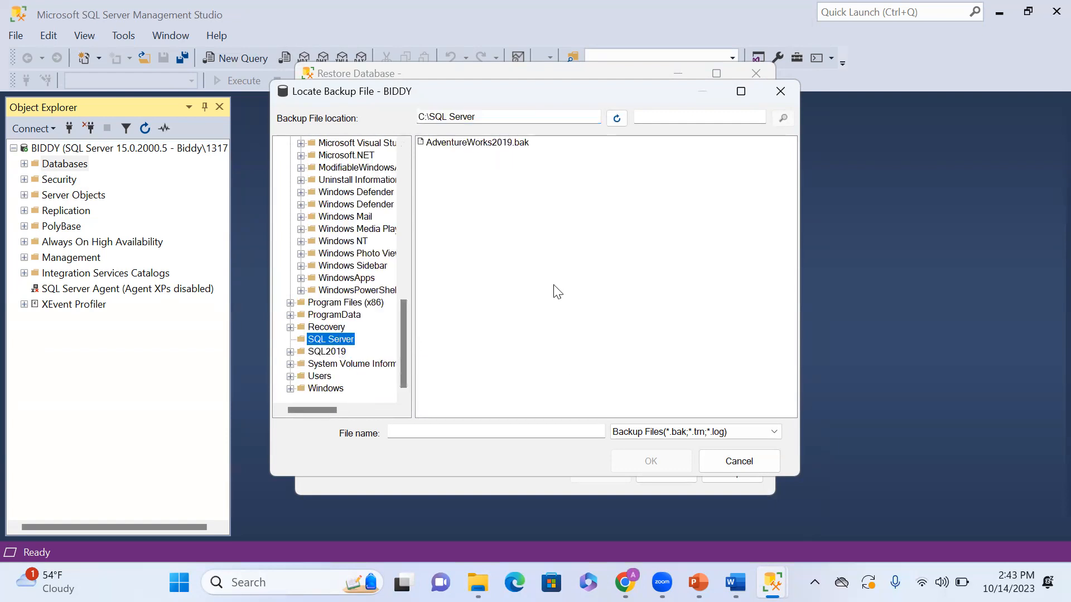
left_click(490, 144)
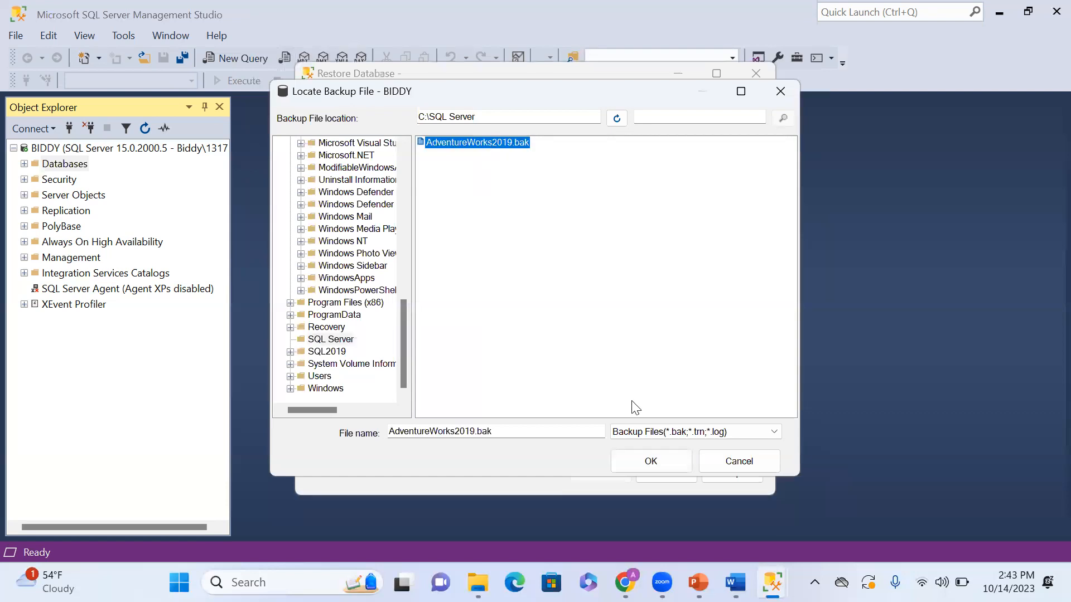
left_click(647, 462)
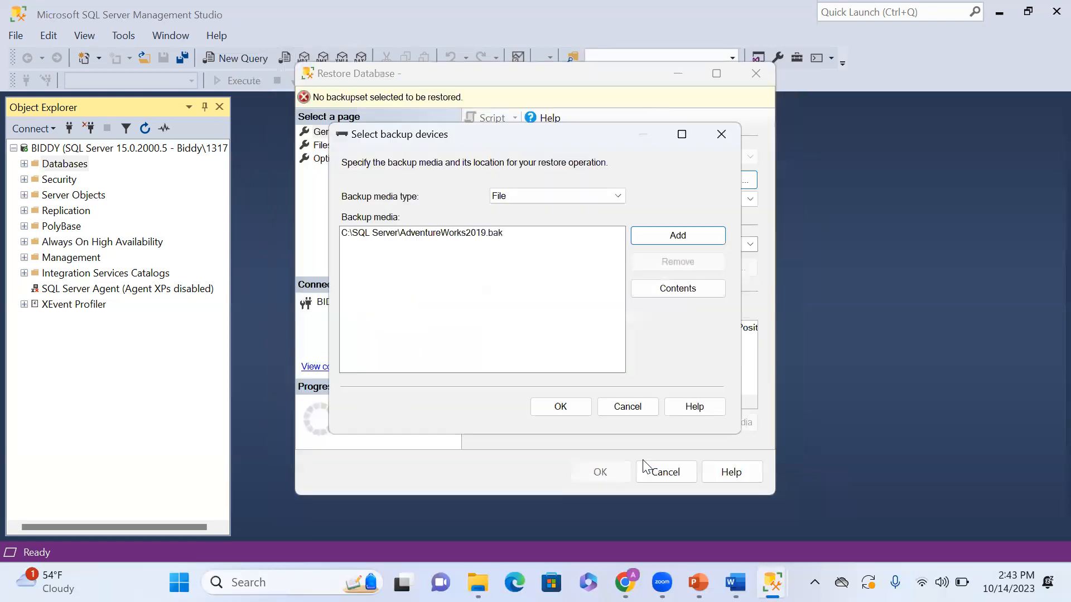
Step: Confirm the backup media, review the restore's file and option settings, try to restore AdventureWorks2019, and close the restore window
left_click(556, 410)
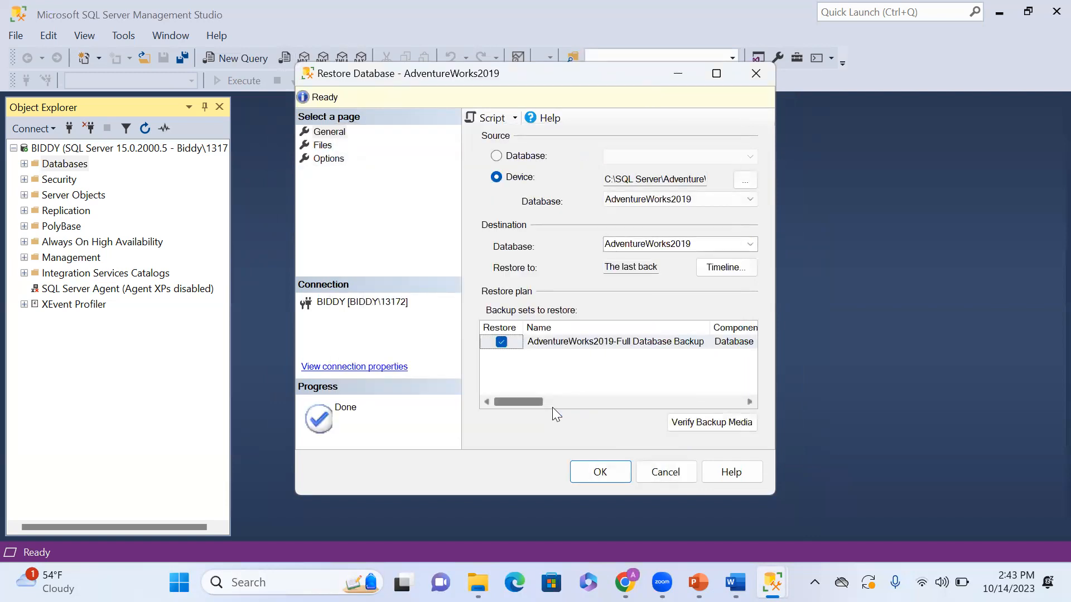
left_click(322, 146)
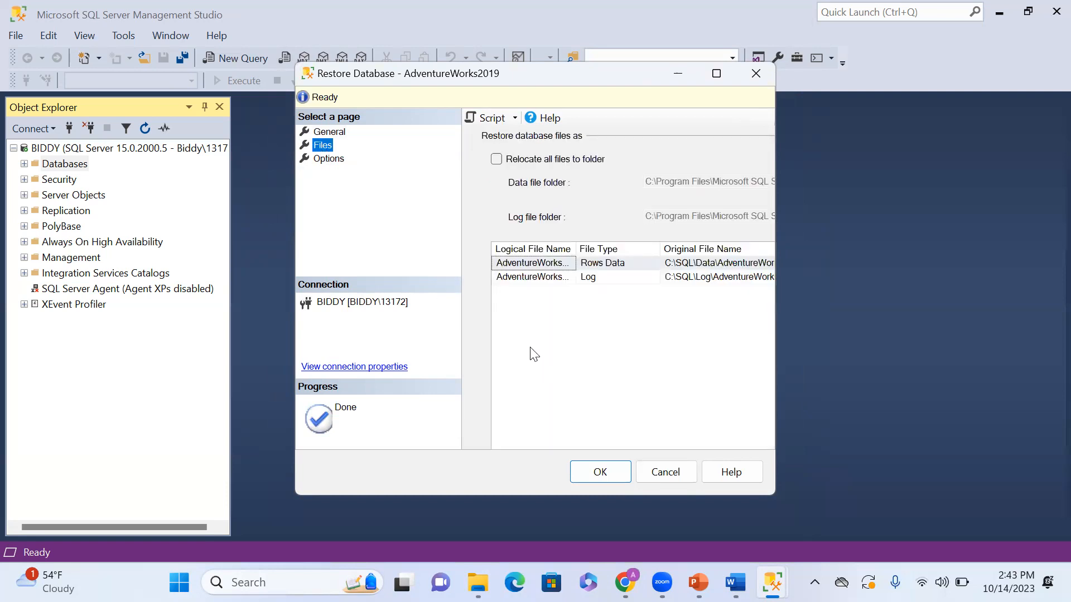
left_click(328, 160)
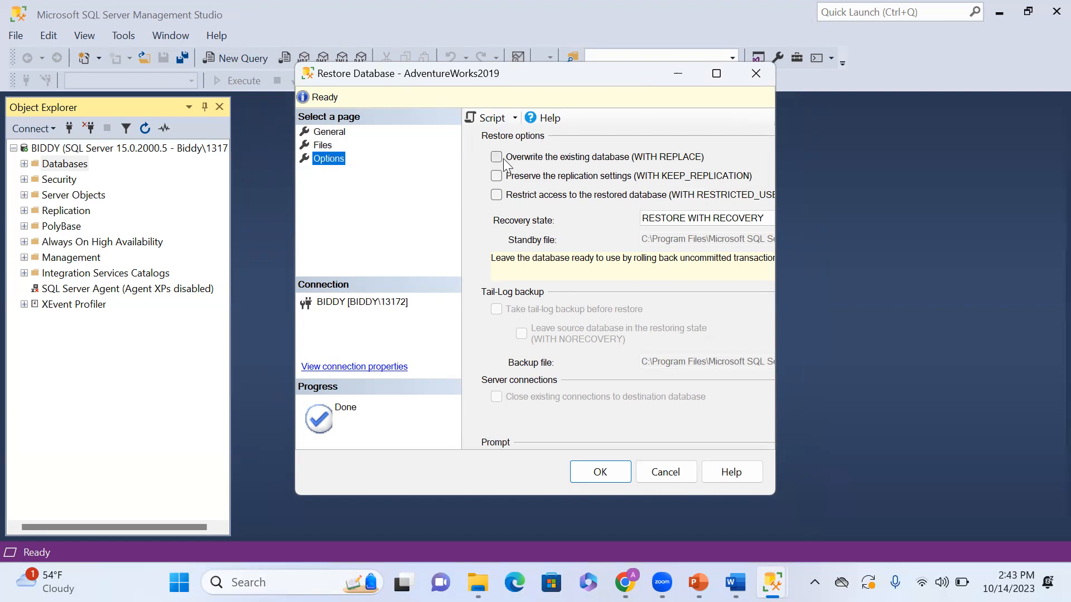
left_click(328, 134)
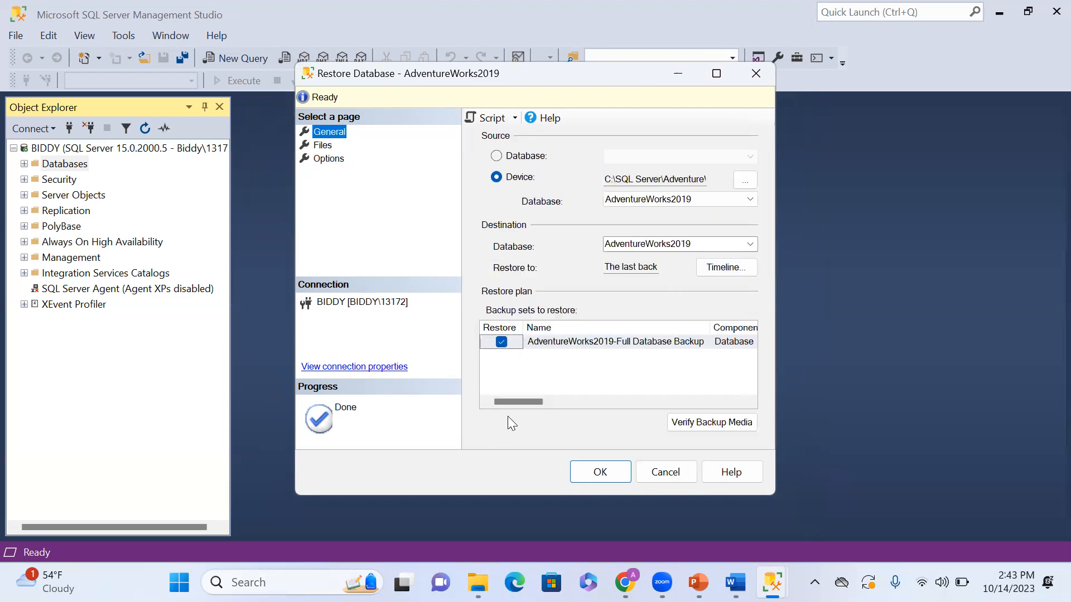
left_click_drag(518, 399, 477, 394)
left_click(614, 467)
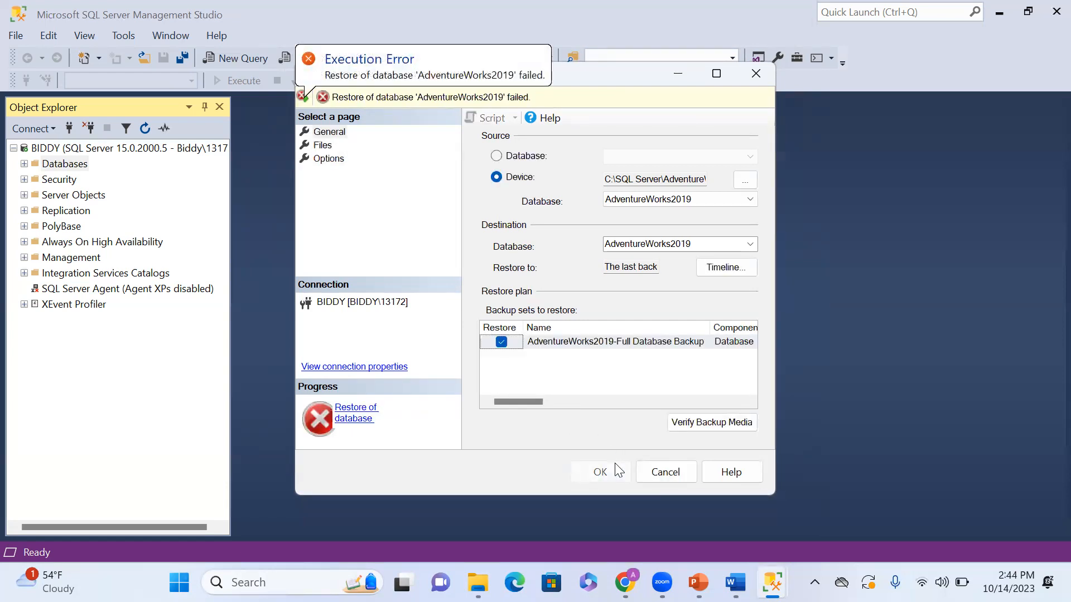
left_click(756, 76)
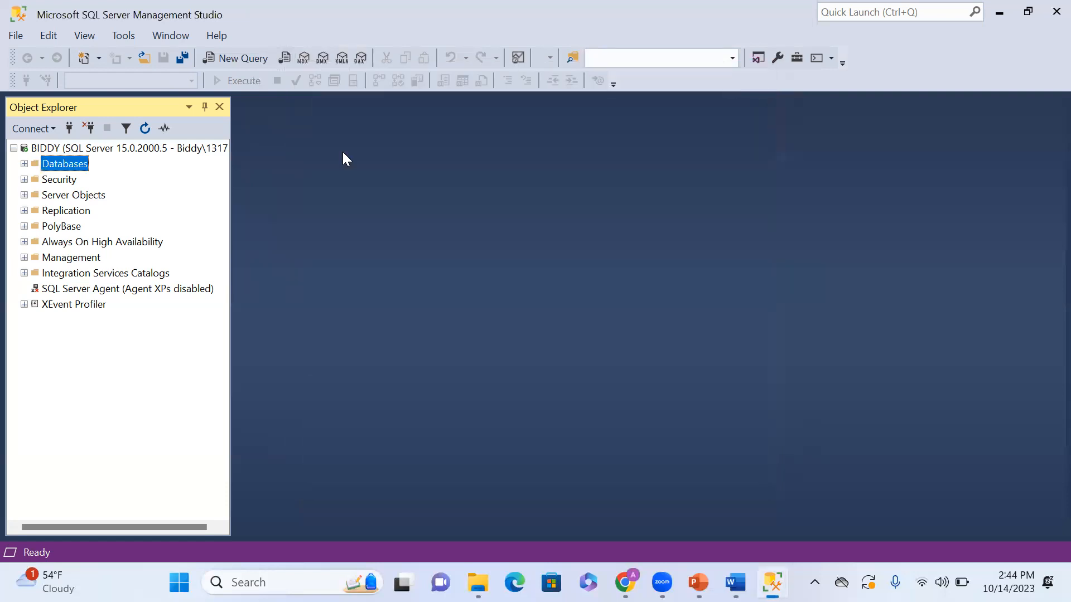
right_click(72, 162)
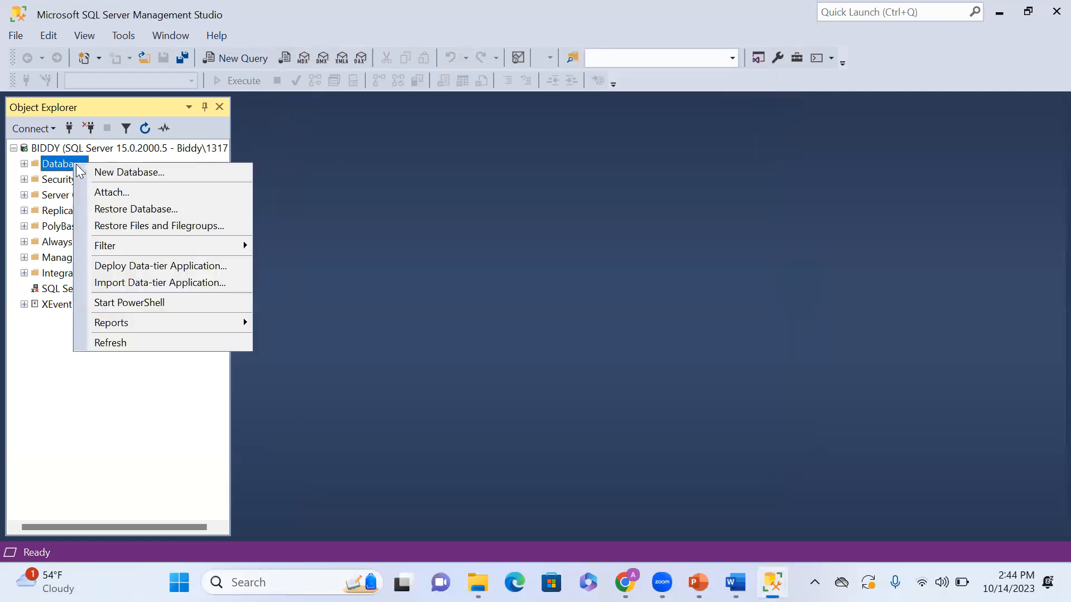
left_click(126, 176)
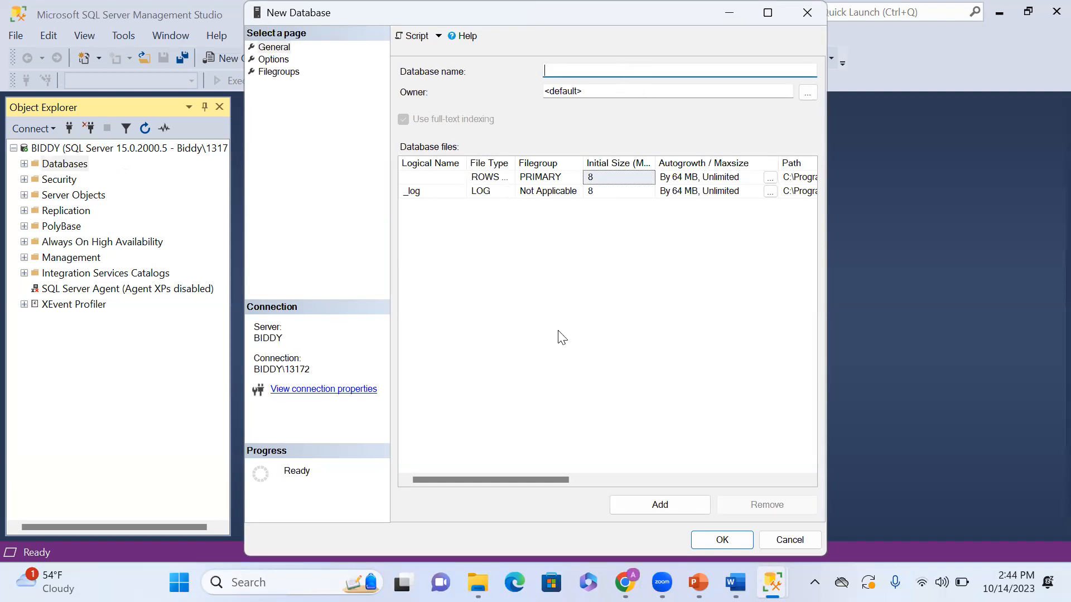
left_click(658, 505)
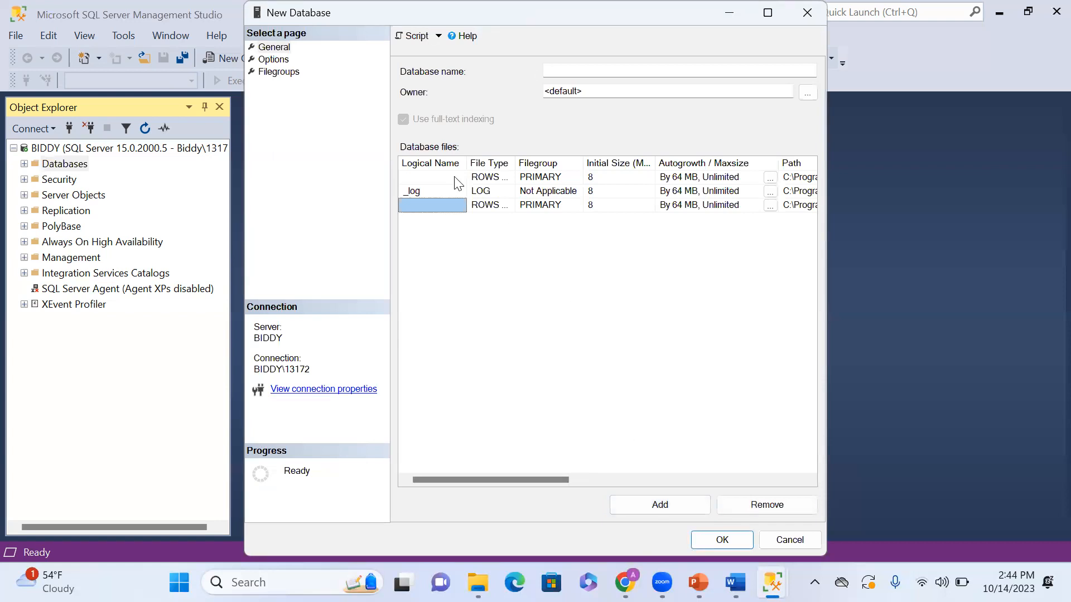
left_click(437, 178)
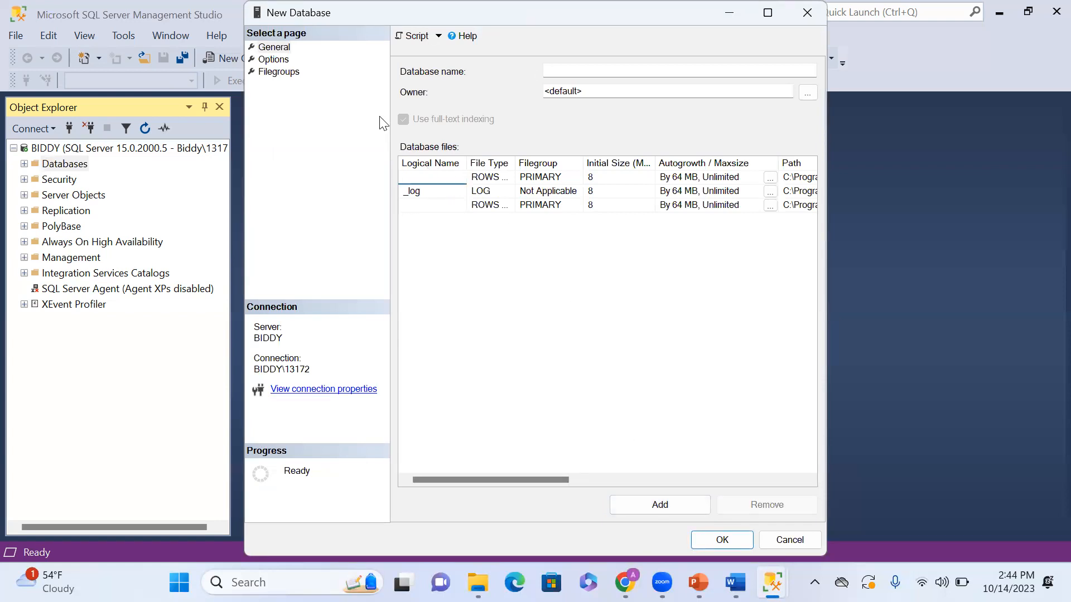
left_click(578, 70)
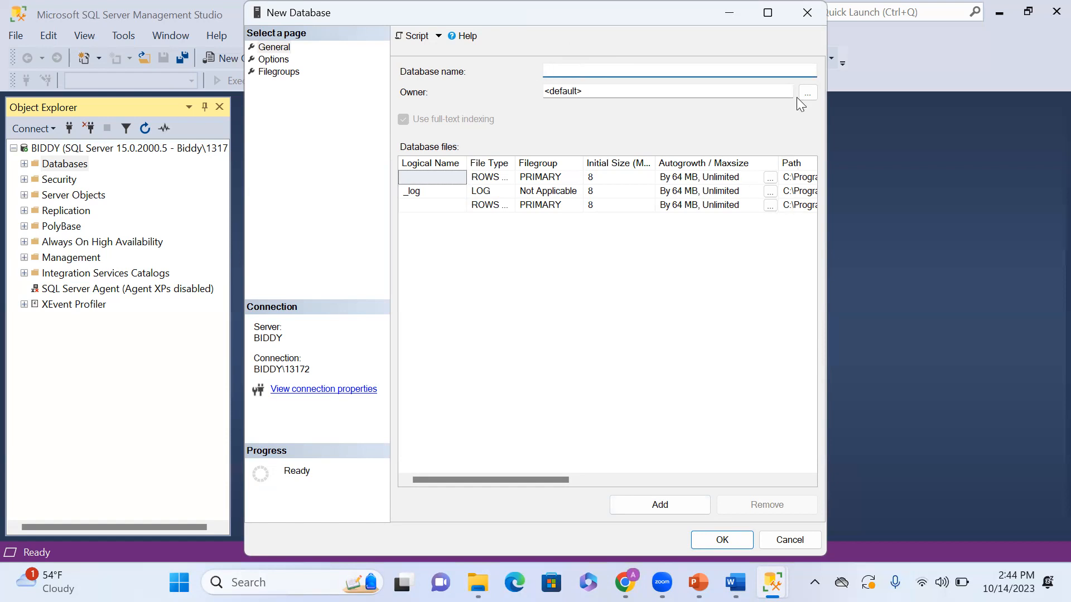
left_click(803, 547)
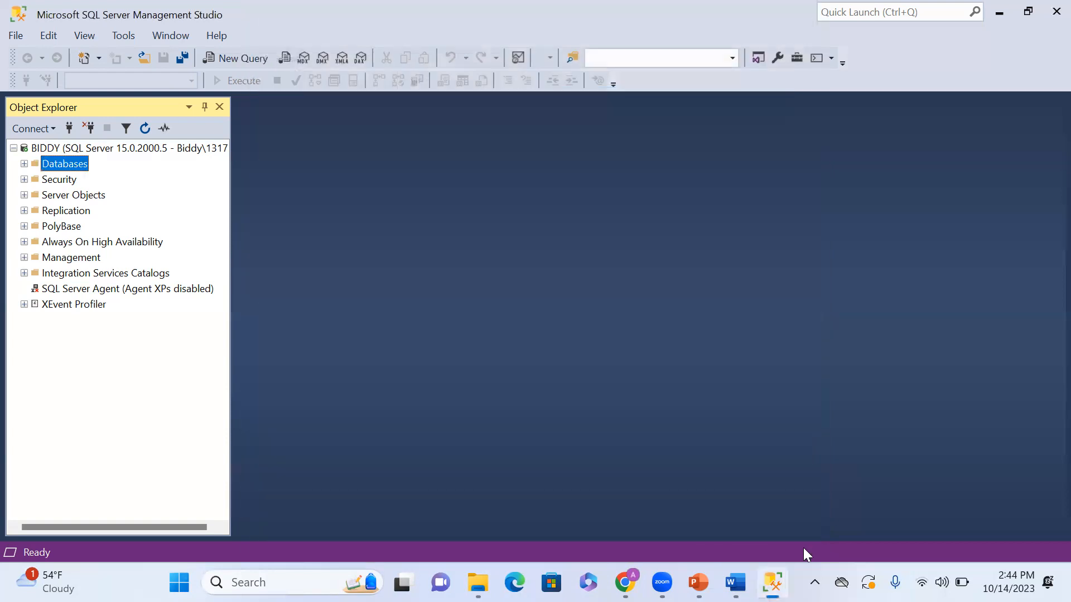
right_click(67, 161)
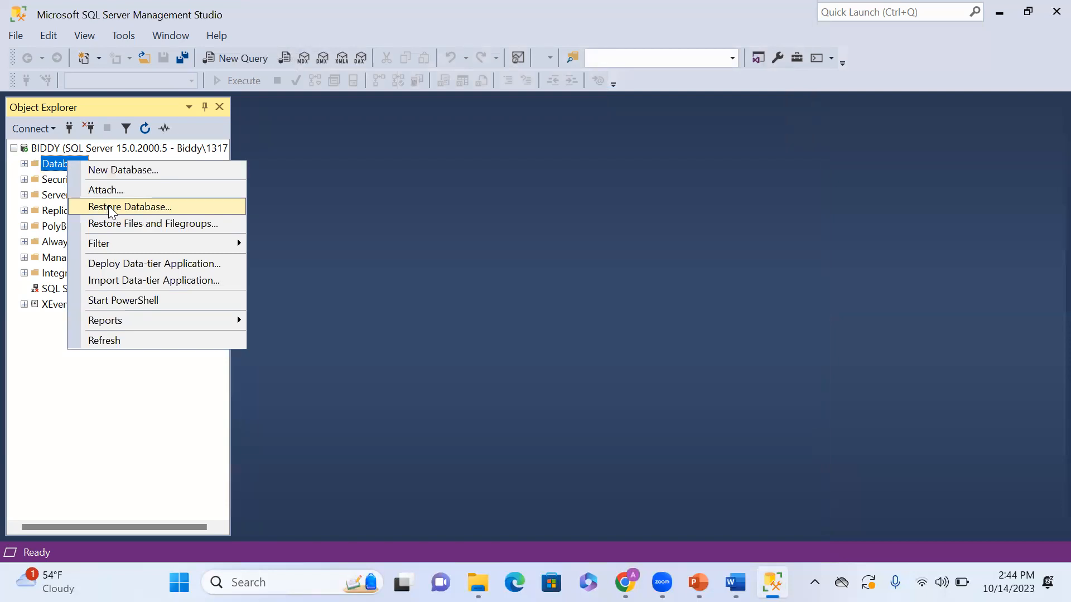
left_click(129, 167)
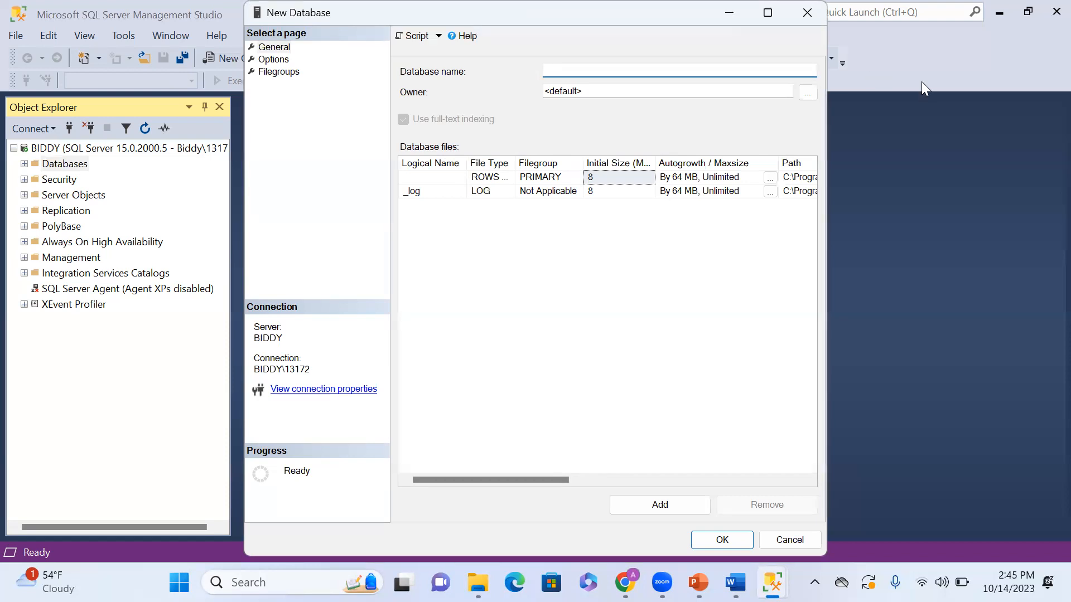
key("Escape")
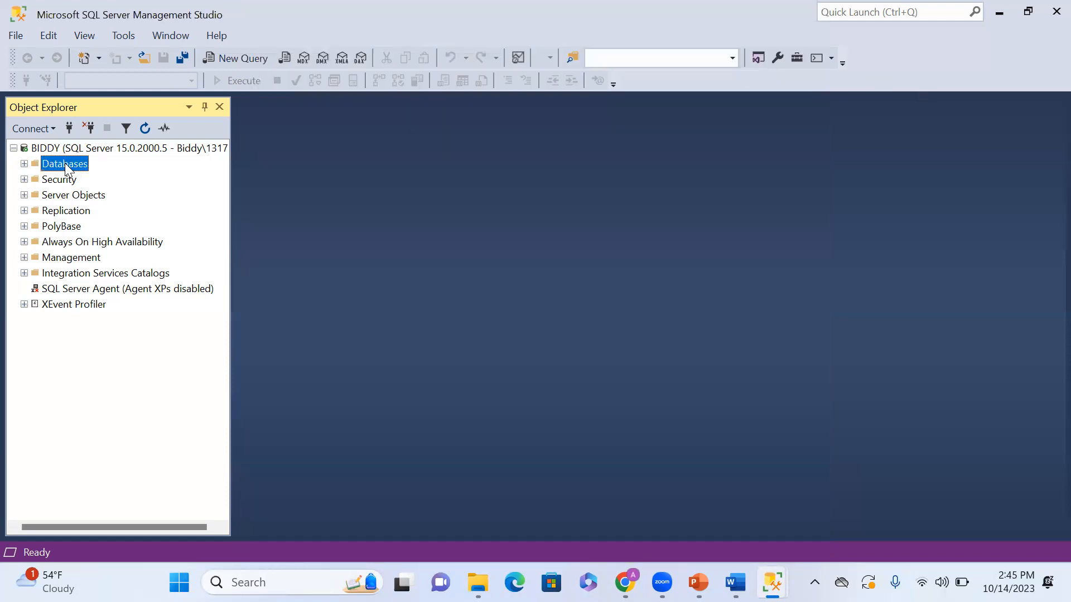
Step: Start a new database restore with Device as the source and begin adding a file to the backup media
right_click(64, 163)
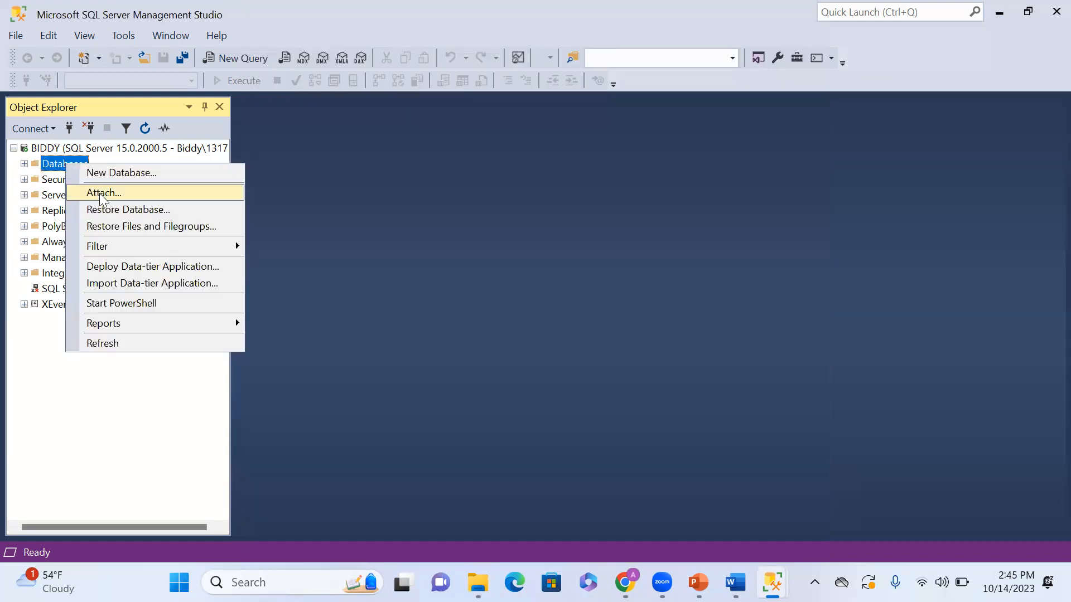
left_click(111, 210)
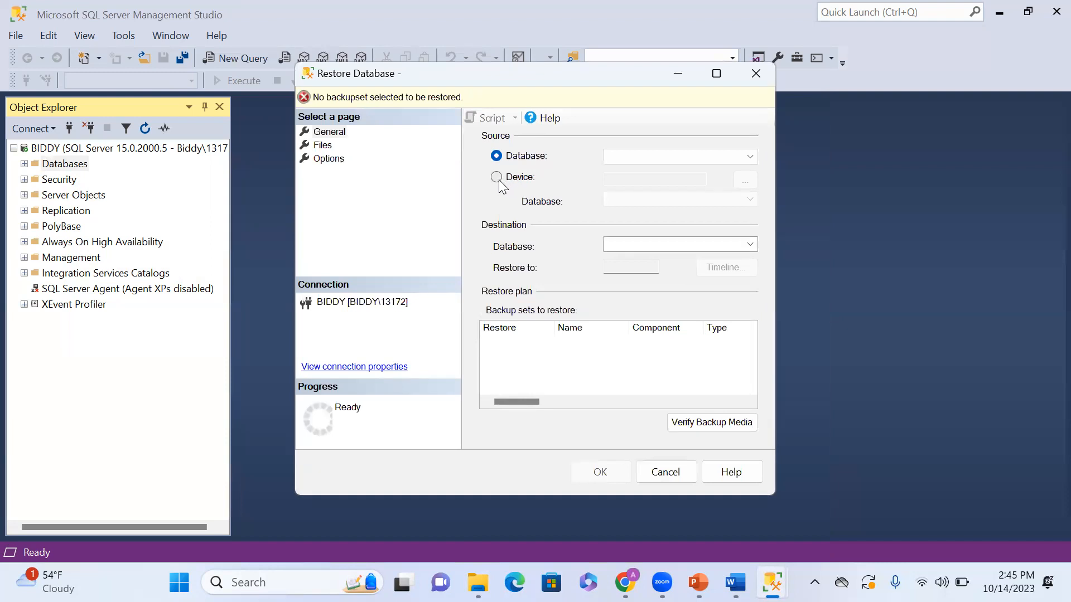
left_click(496, 179)
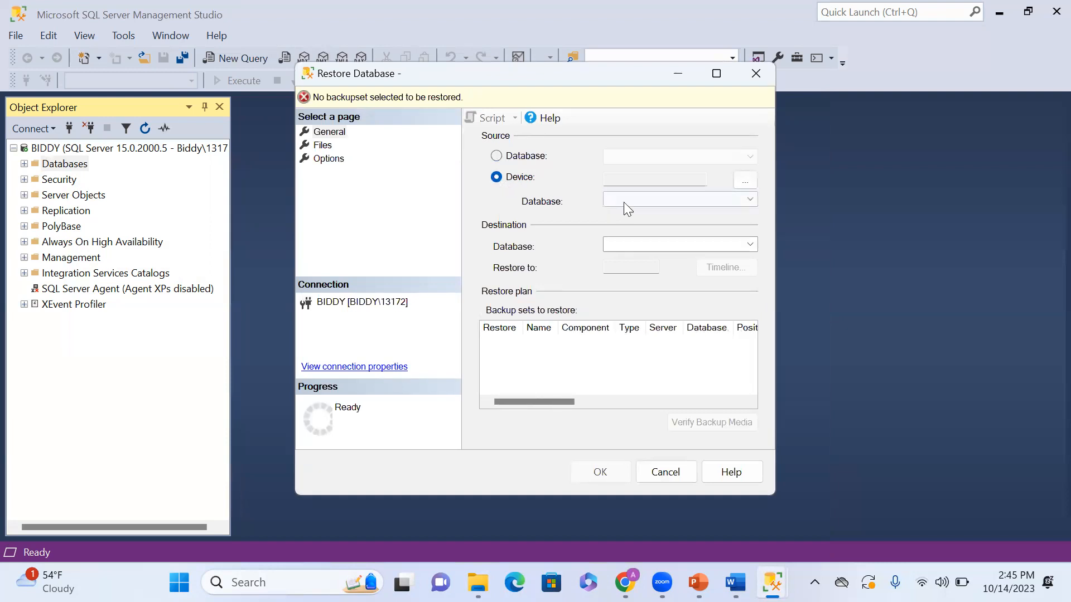
left_click(751, 198)
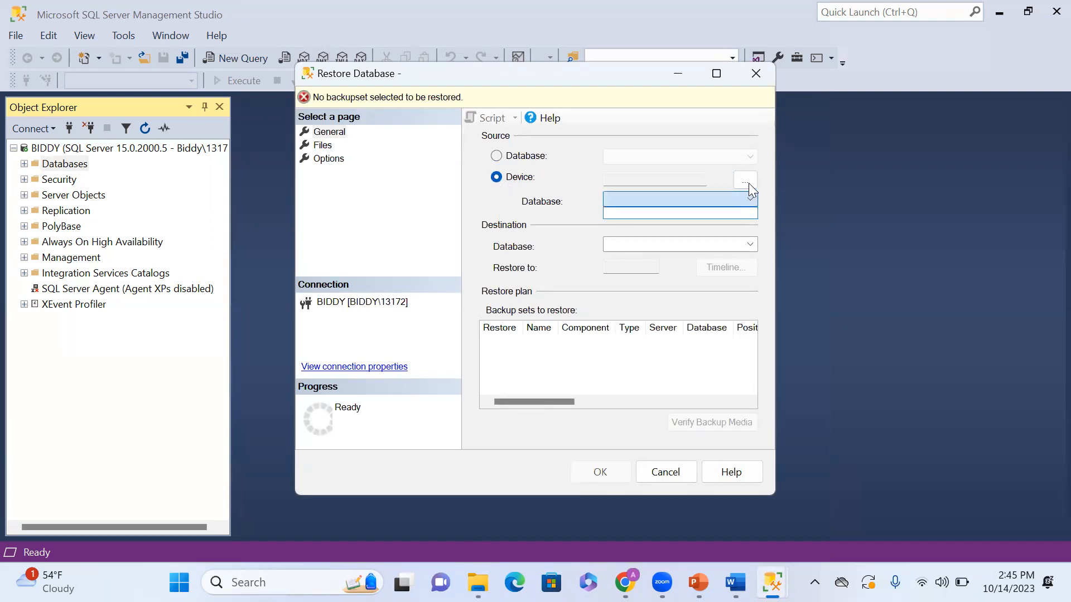
left_click(748, 183)
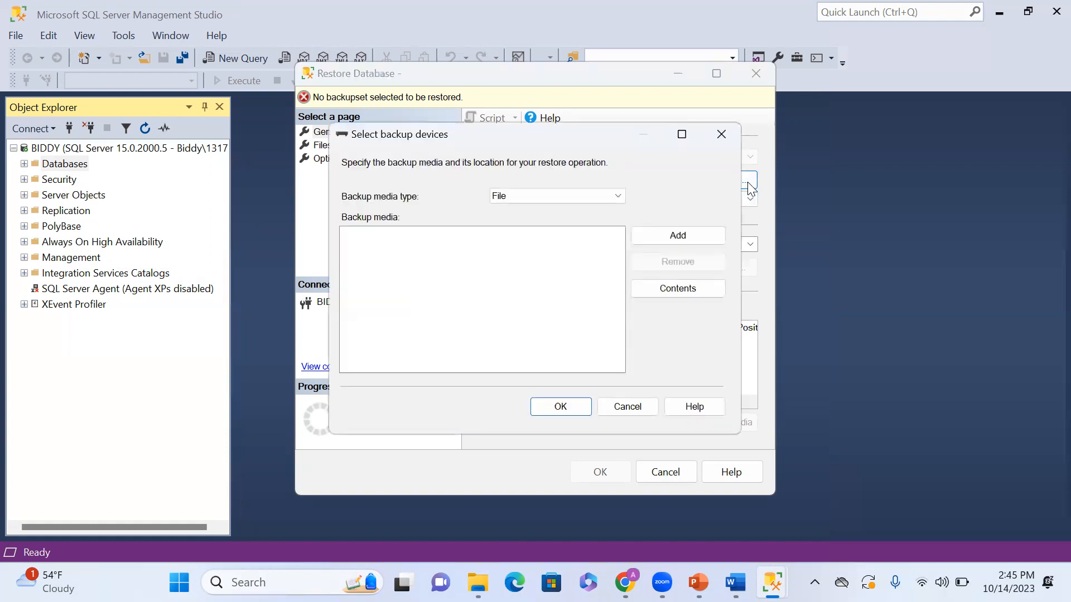
left_click(675, 241)
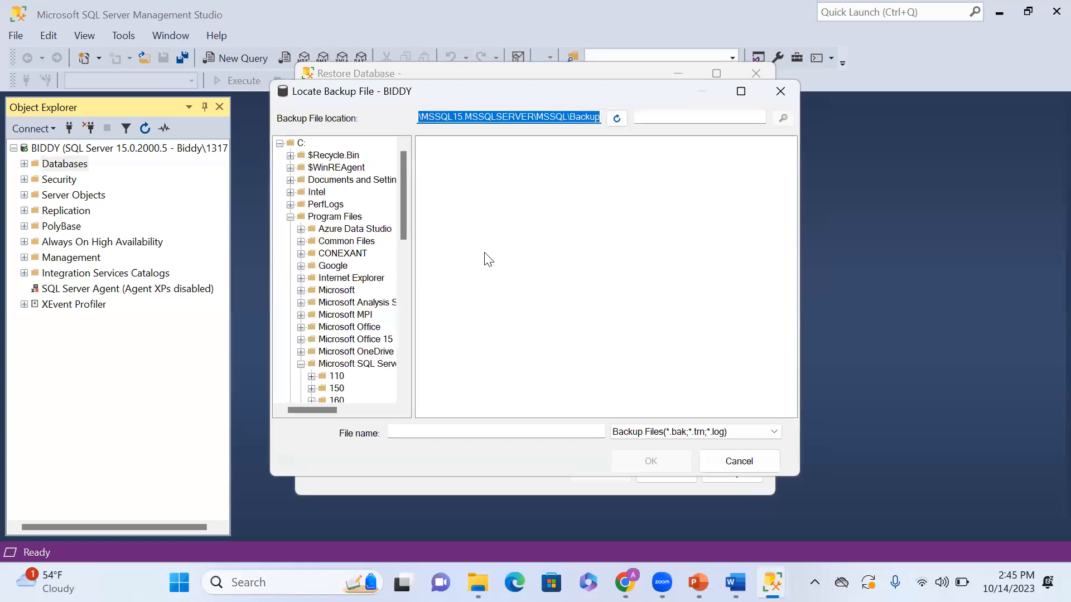
Step: Add AdventureWorks2019.bak from C:\SQL Server to the backup media and confirm it as the restore source
left_click_drag(404, 228, 433, 424)
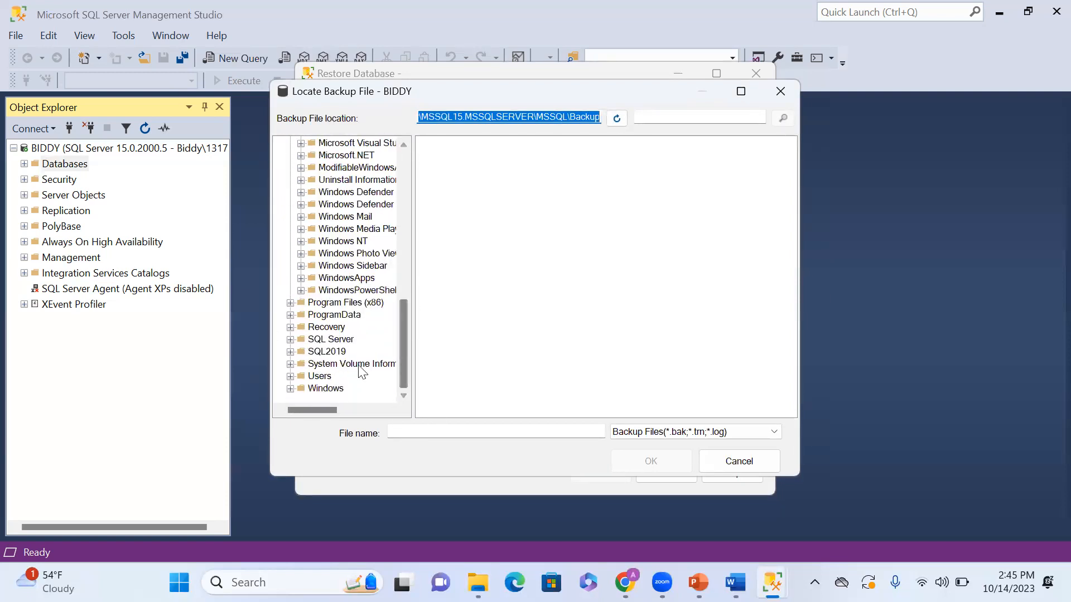
left_click(328, 352)
left_click(330, 340)
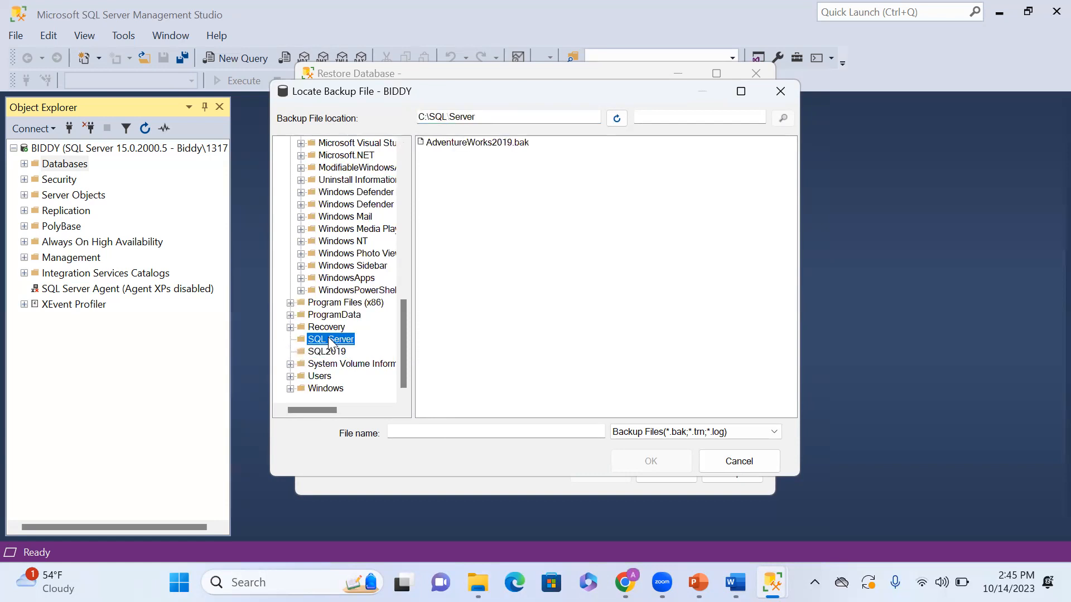
left_click(472, 145)
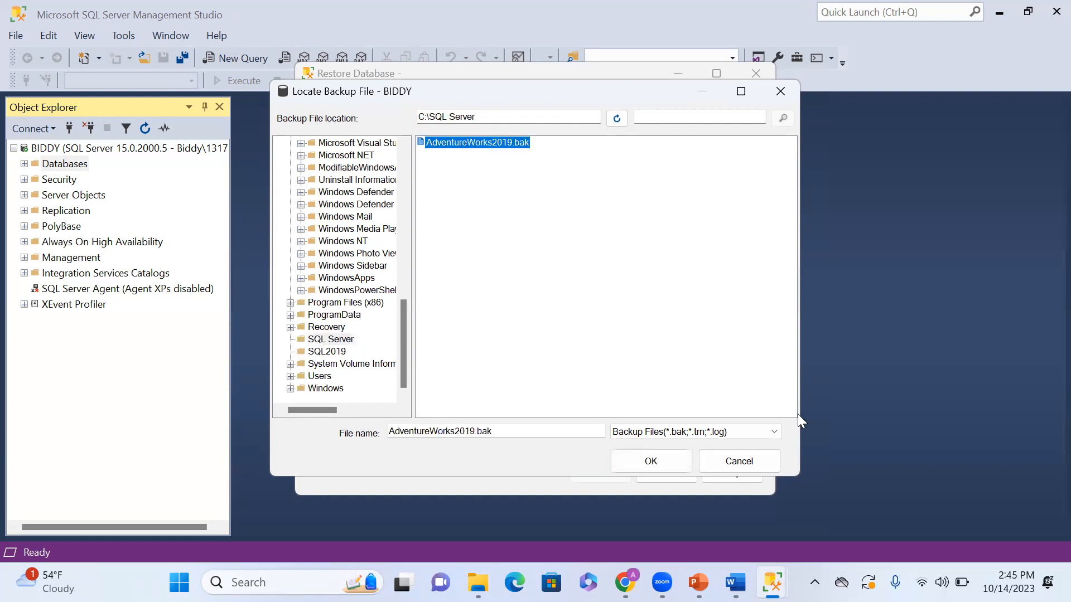
left_click(776, 434)
left_click(775, 433)
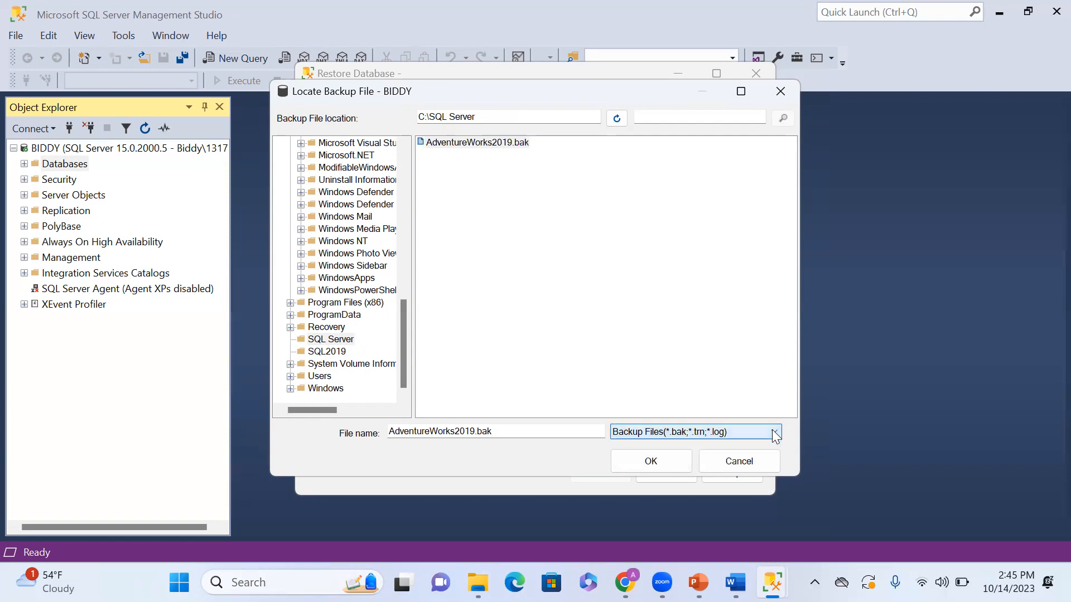
left_click(675, 458)
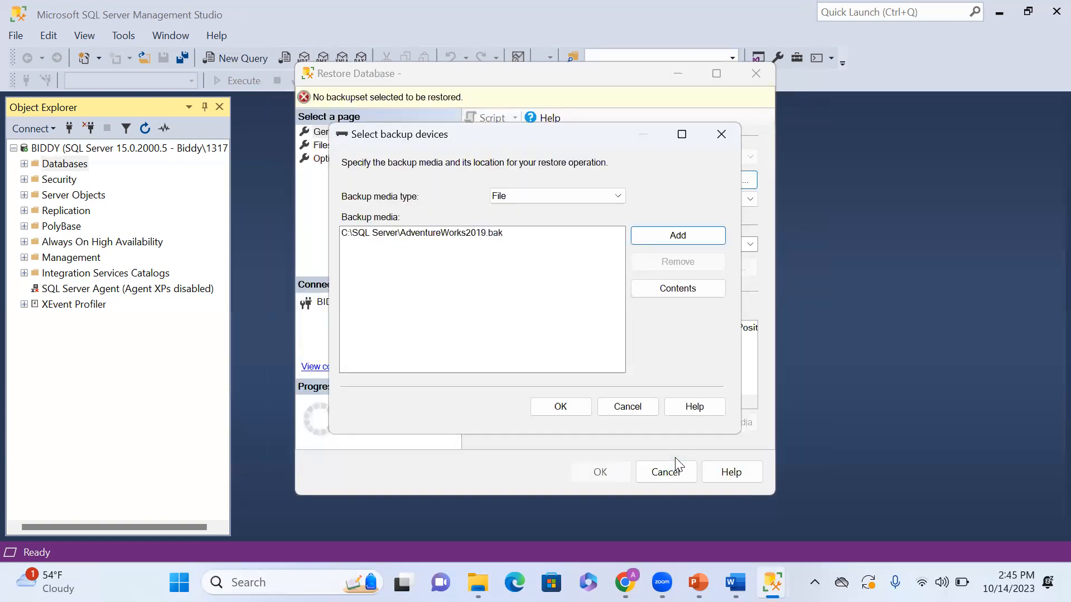
left_click(447, 233)
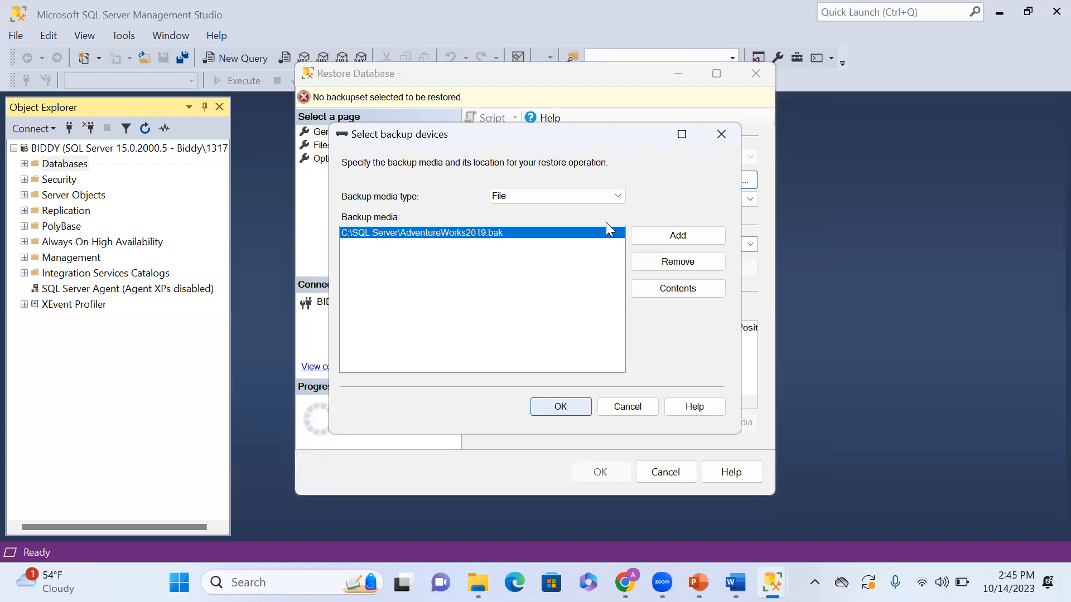
left_click(612, 200)
left_click(615, 195)
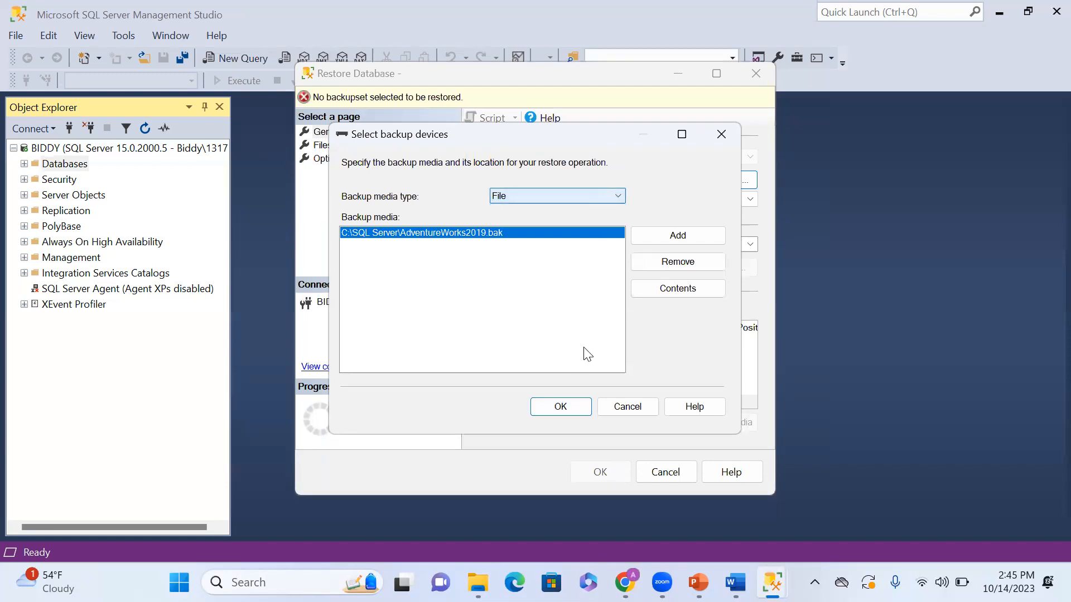
left_click(563, 409)
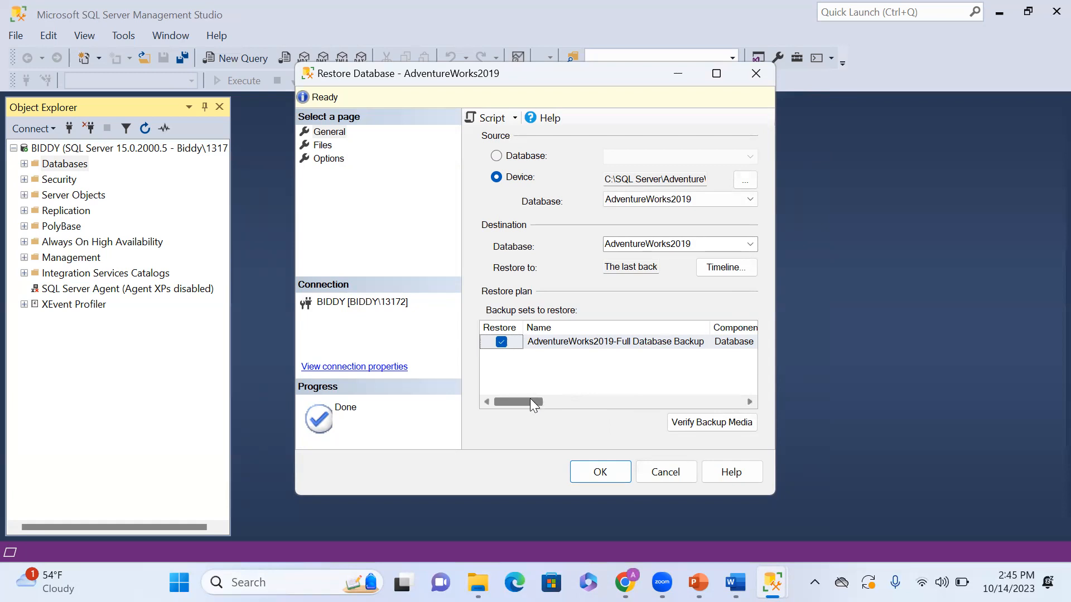
Step: Try to restore AdventureWorks2019 with the default options and view the detailed message about the restore
left_click_drag(513, 398, 487, 402)
left_click(585, 472)
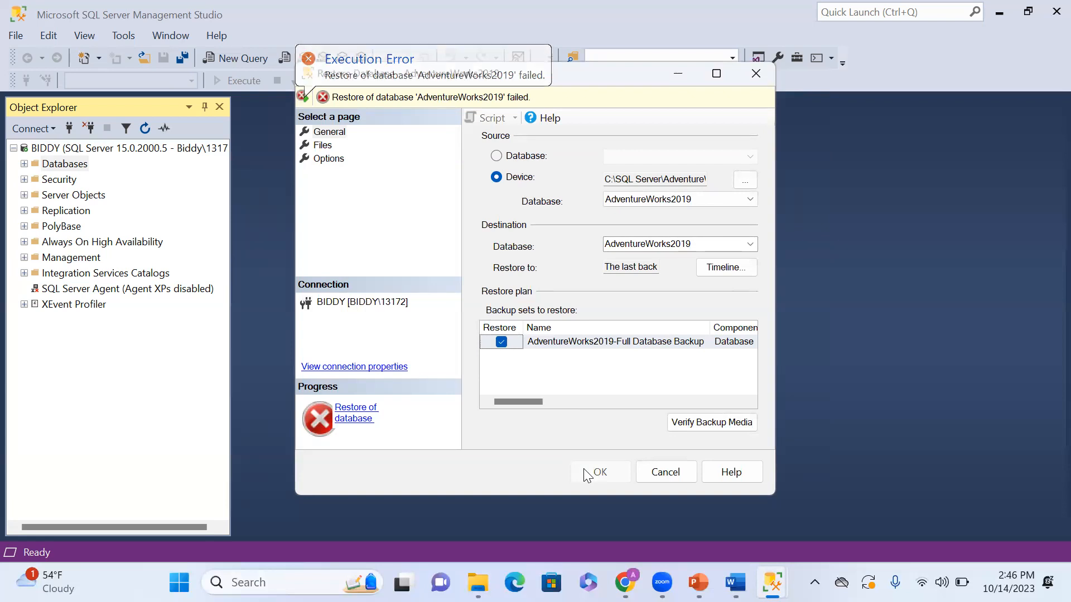
left_click(365, 418)
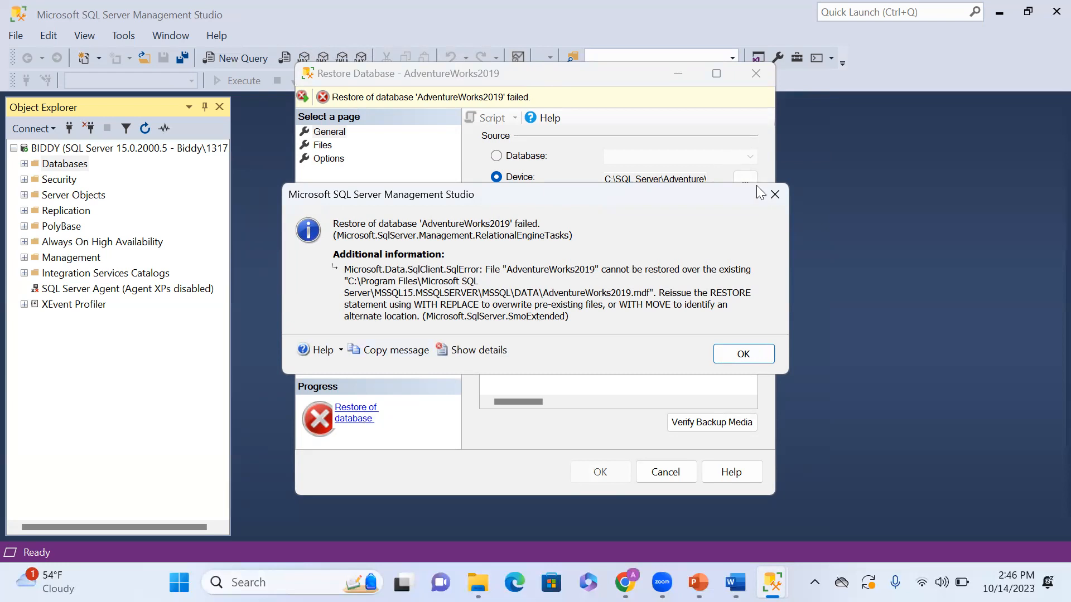
left_click(774, 195)
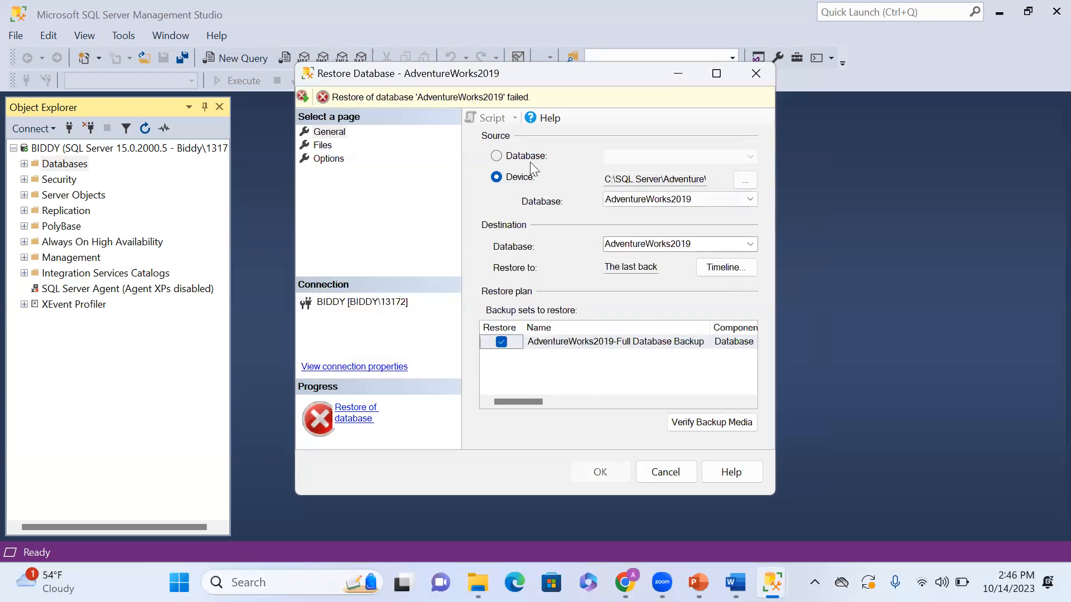
Step: Enable overwriting the existing database (WITH REPLACE) in the restore options and run the AdventureWorks2019 restore
left_click(330, 159)
left_click(497, 157)
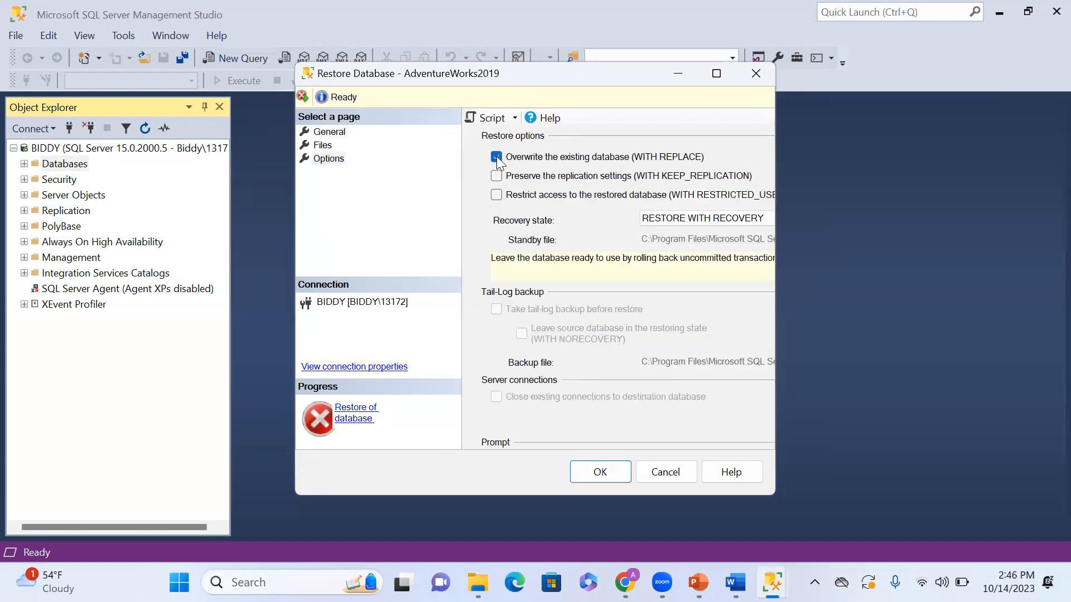
left_click(595, 472)
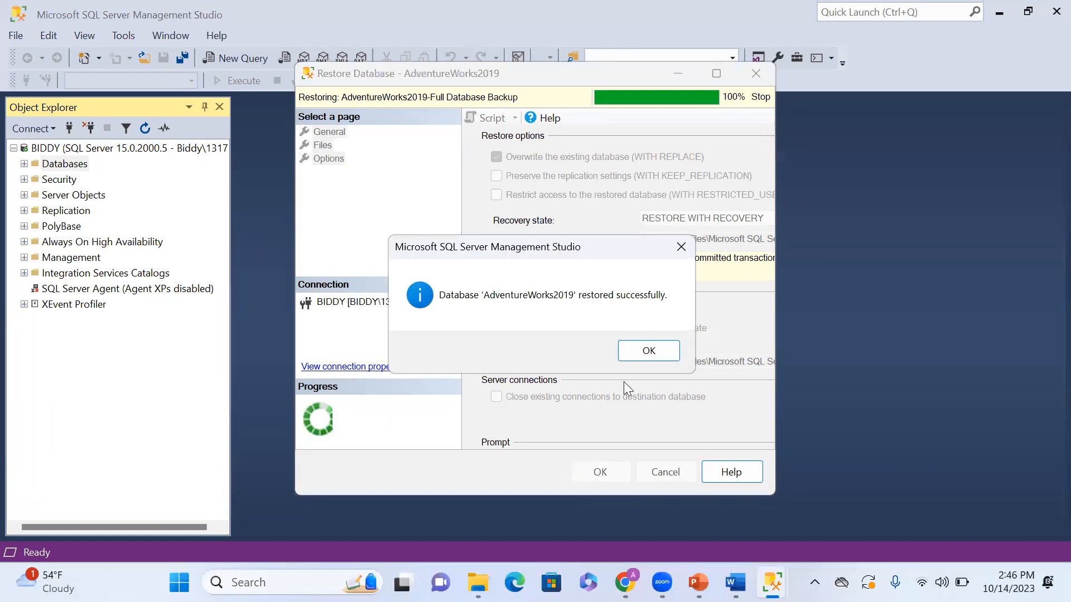
left_click(649, 352)
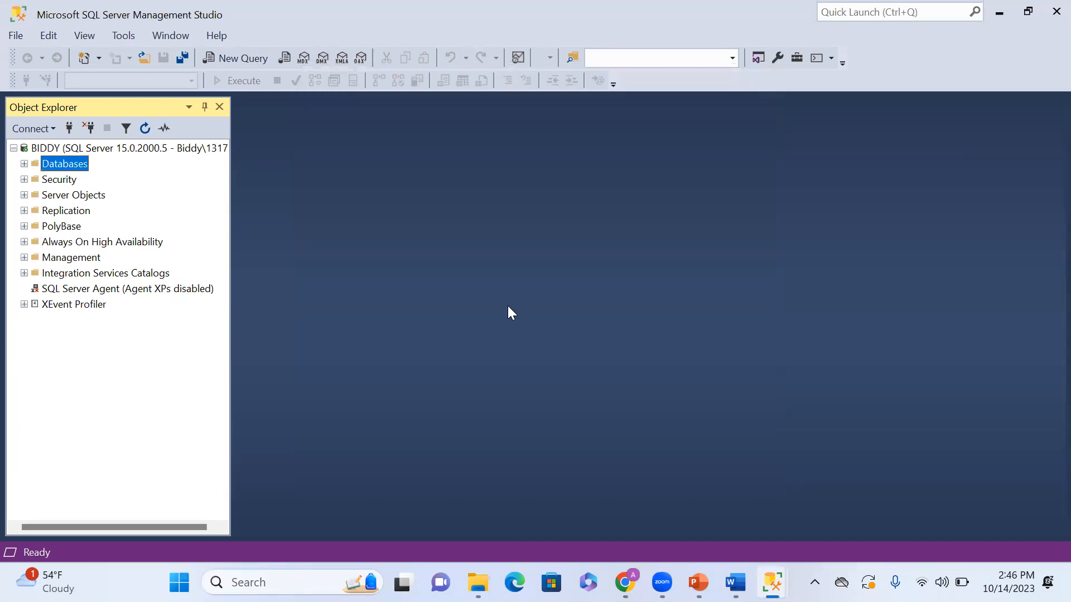
Step: Expand the restored AdventureWorks2019 database and create the support objects required for its database diagrams
left_click(24, 164)
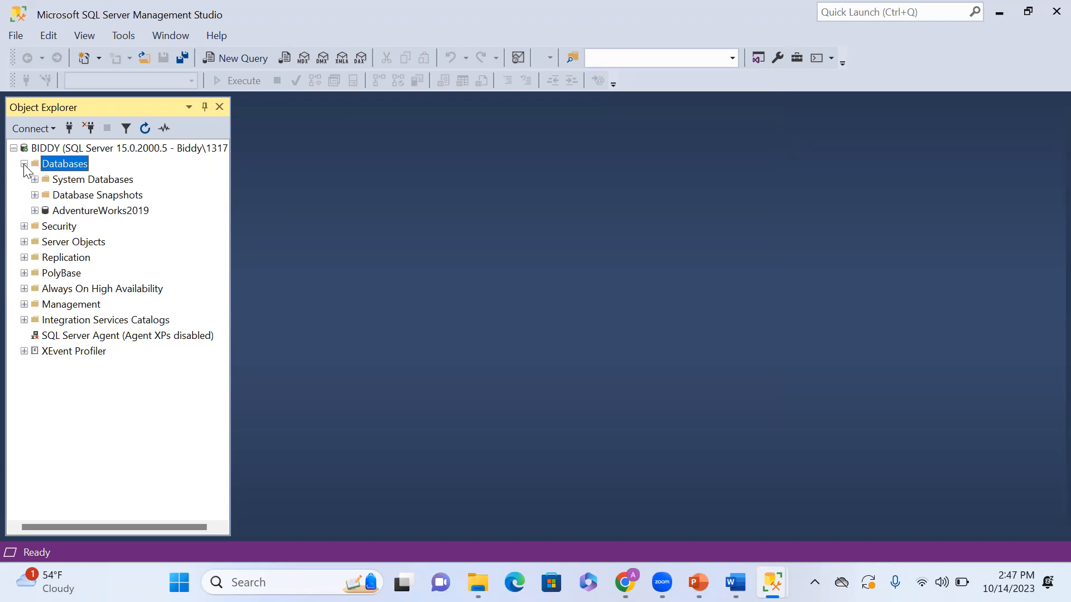
left_click(35, 211)
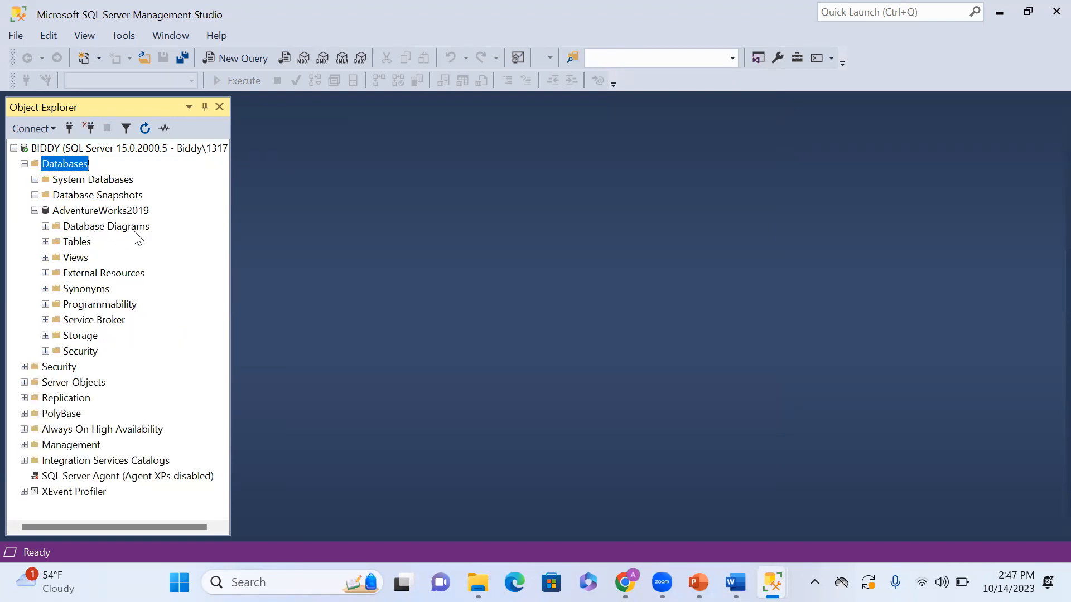
left_click(45, 226)
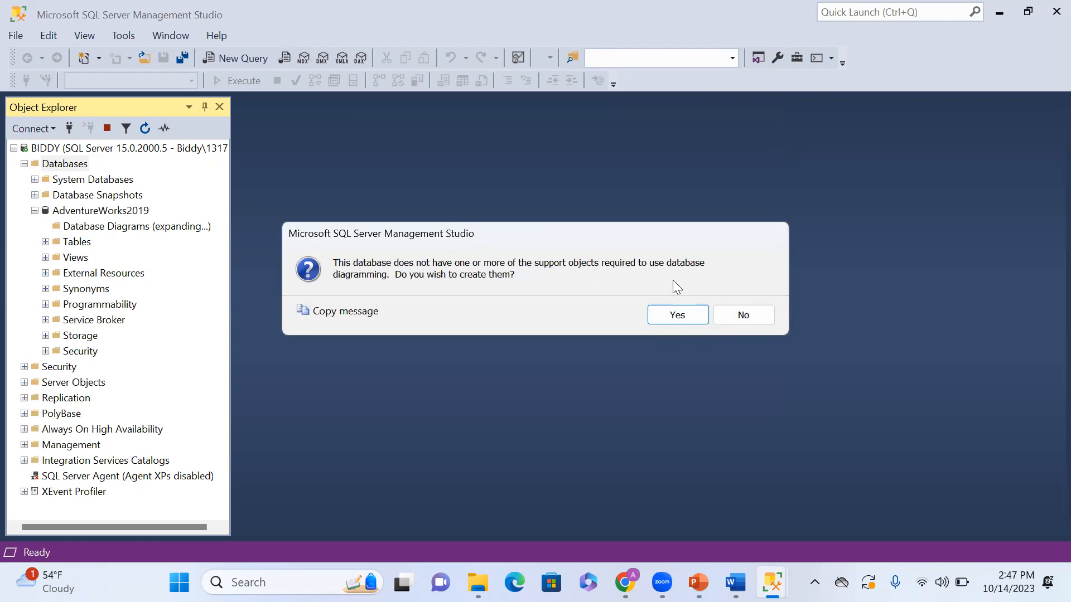
left_click(657, 316)
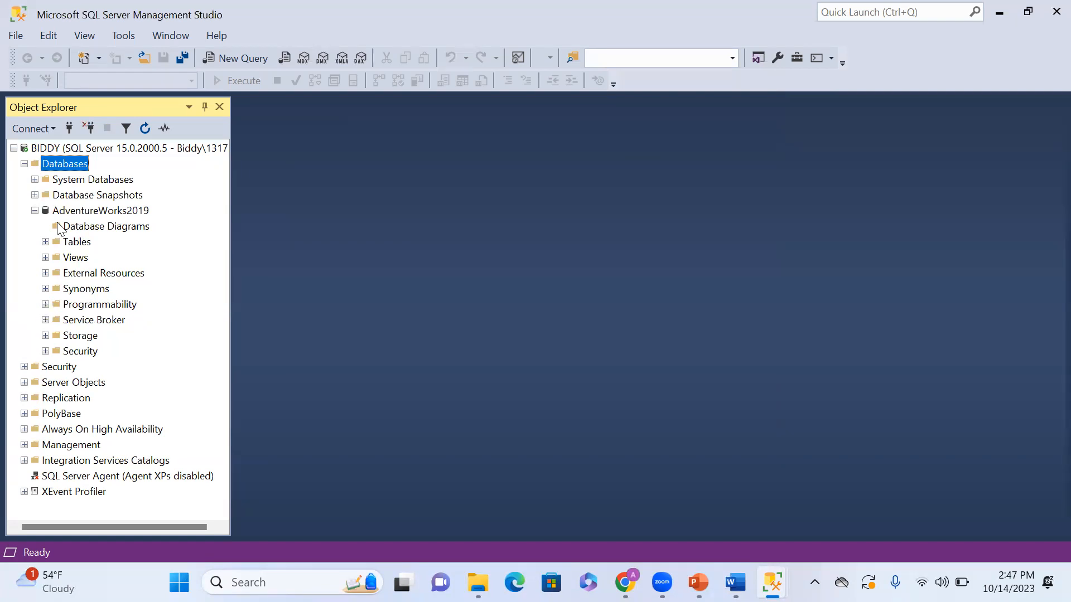
left_click(78, 229)
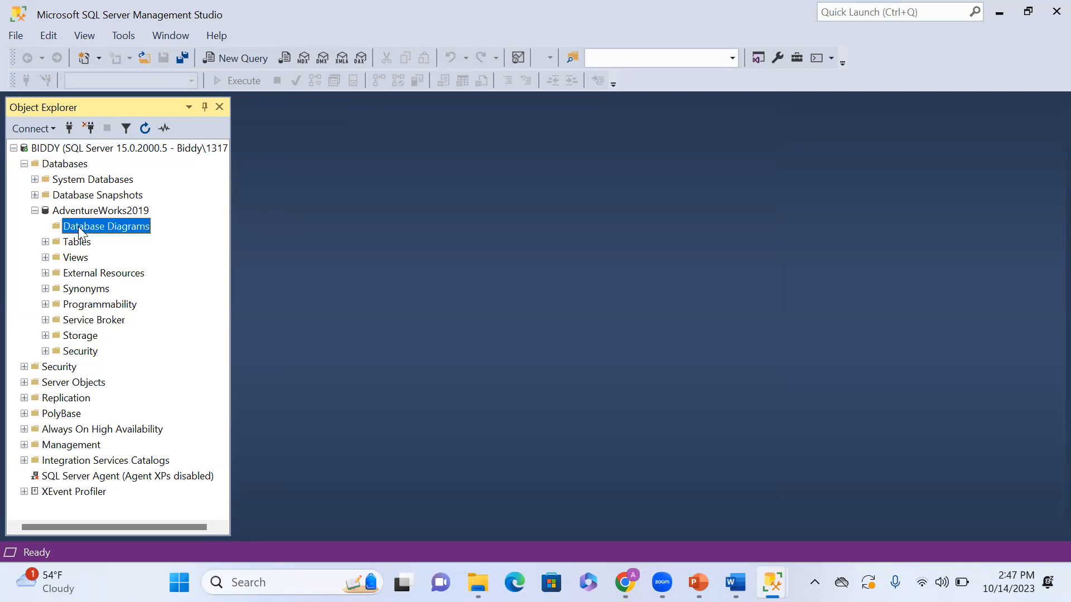
Step: List the AdventureWorks2019 tables and select the top 1000 rows of HumanResources.Department, looking through the results
left_click(45, 242)
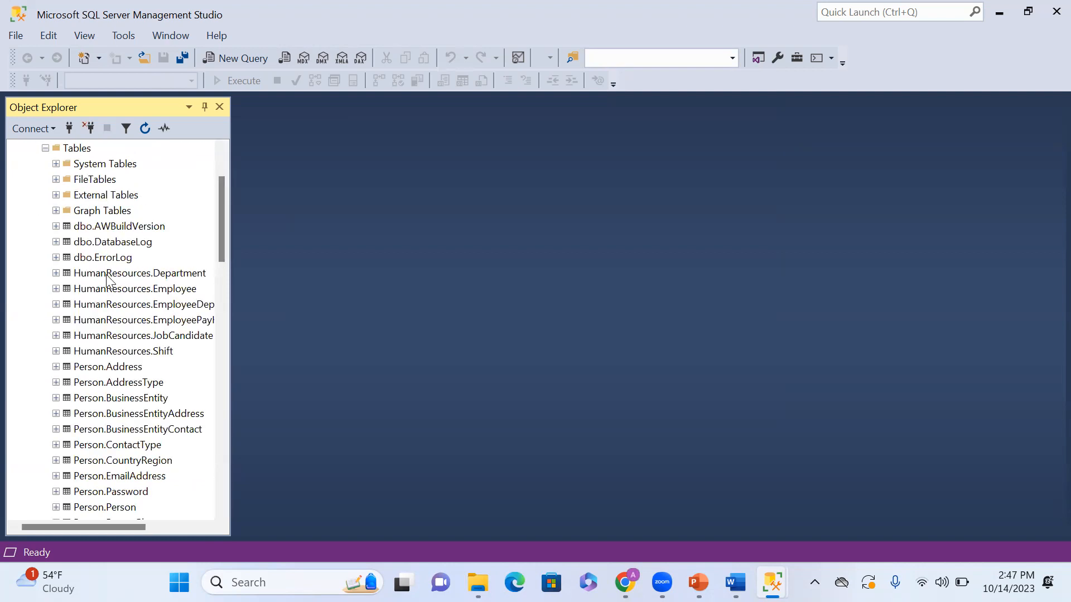
right_click(106, 274)
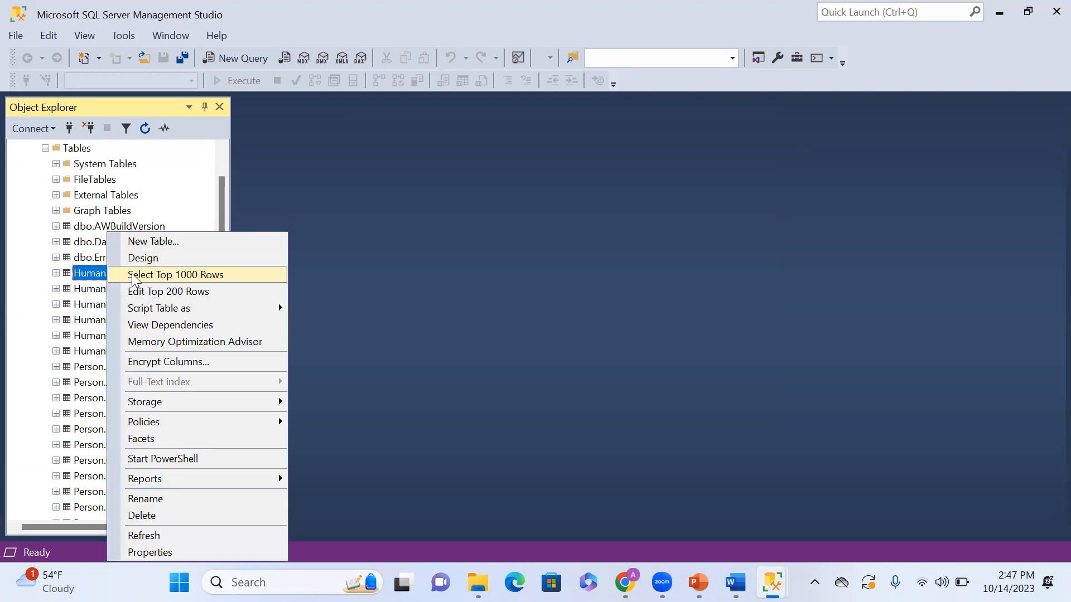
left_click(132, 275)
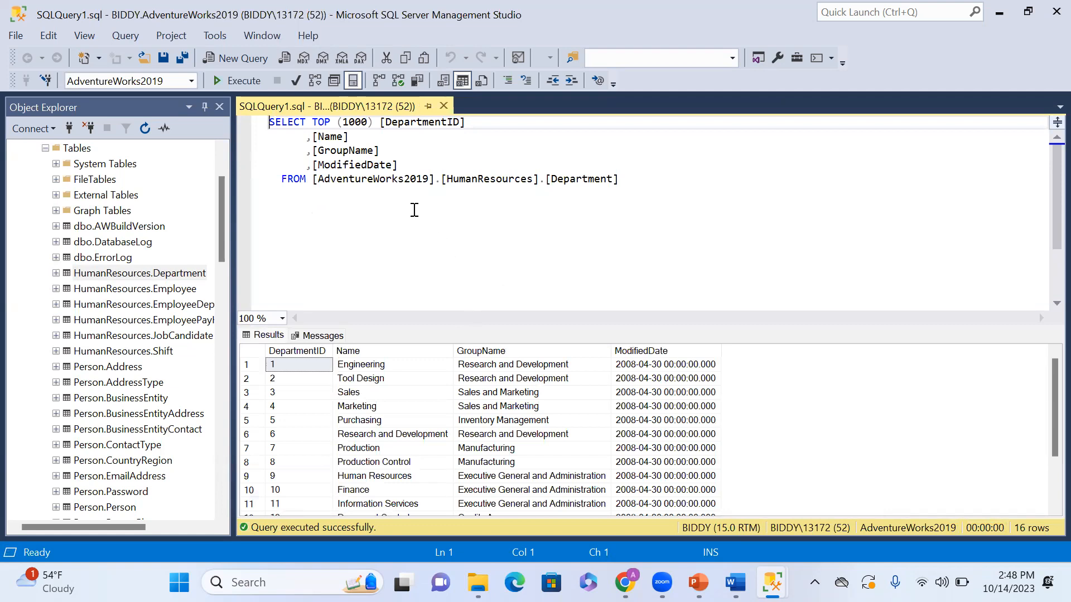
scroll(508, 461, "down", 2)
scroll(508, 461, "up", 2)
Step: Add the condition WHERE [Name] ='Sales' at the end of the Department query and execute it
left_click(624, 178)
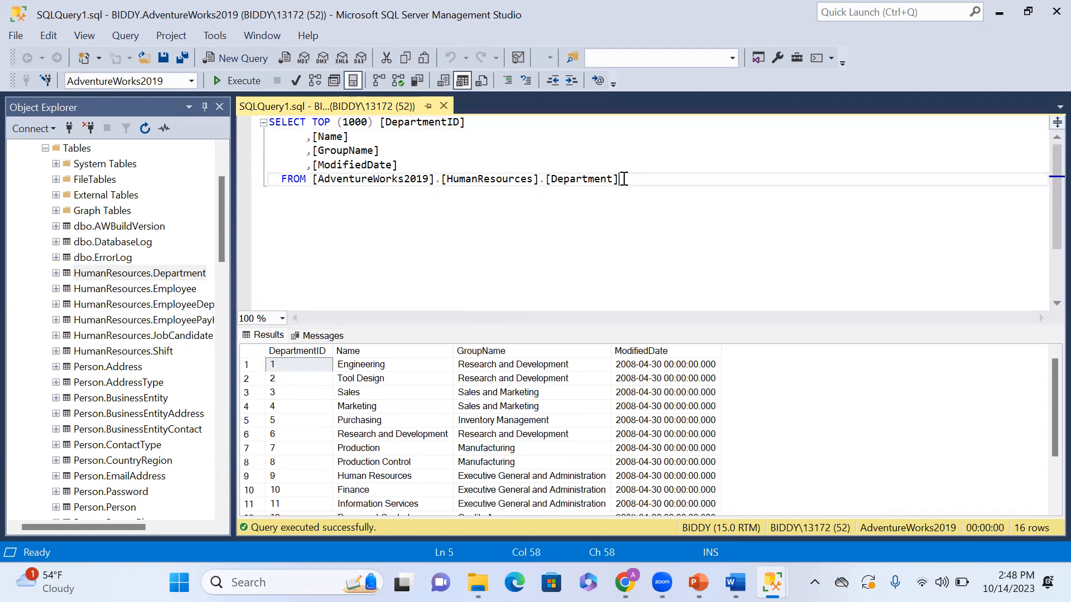
key("Return")
type("WHERE")
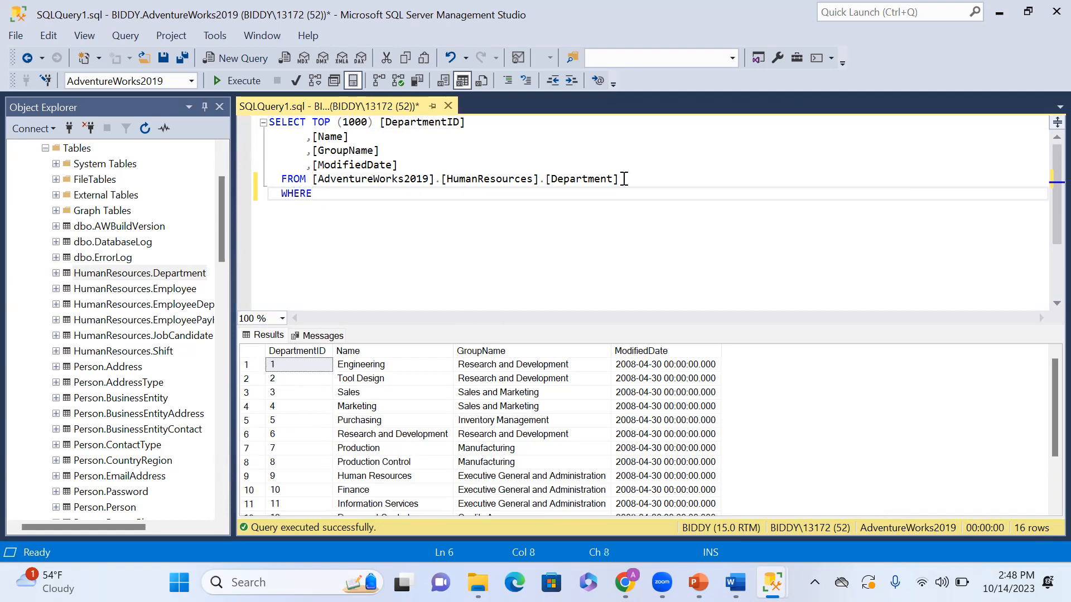
type(" [NAme")
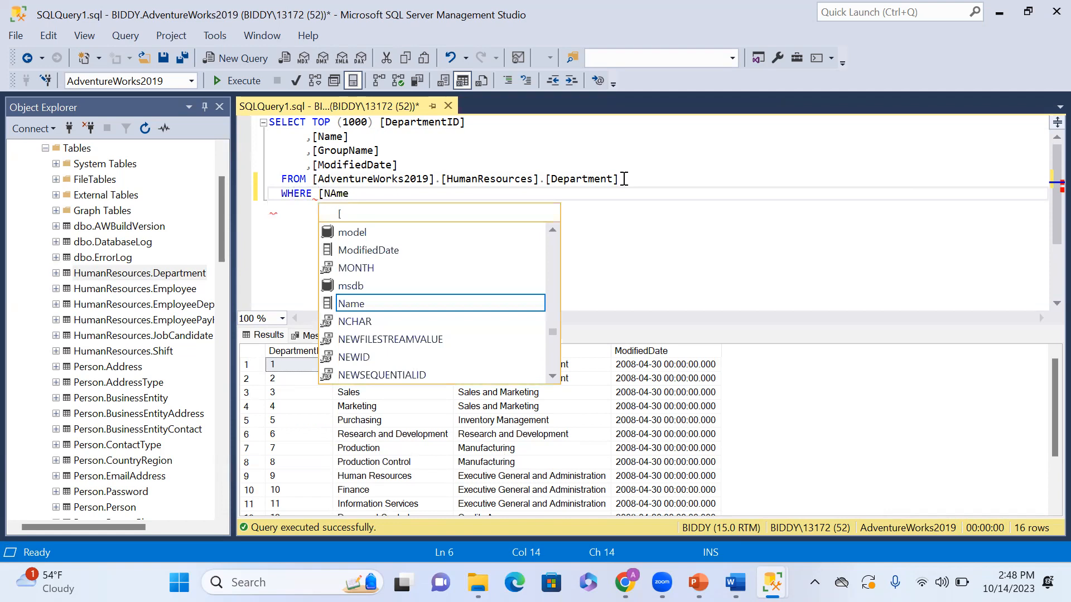
type(" =")
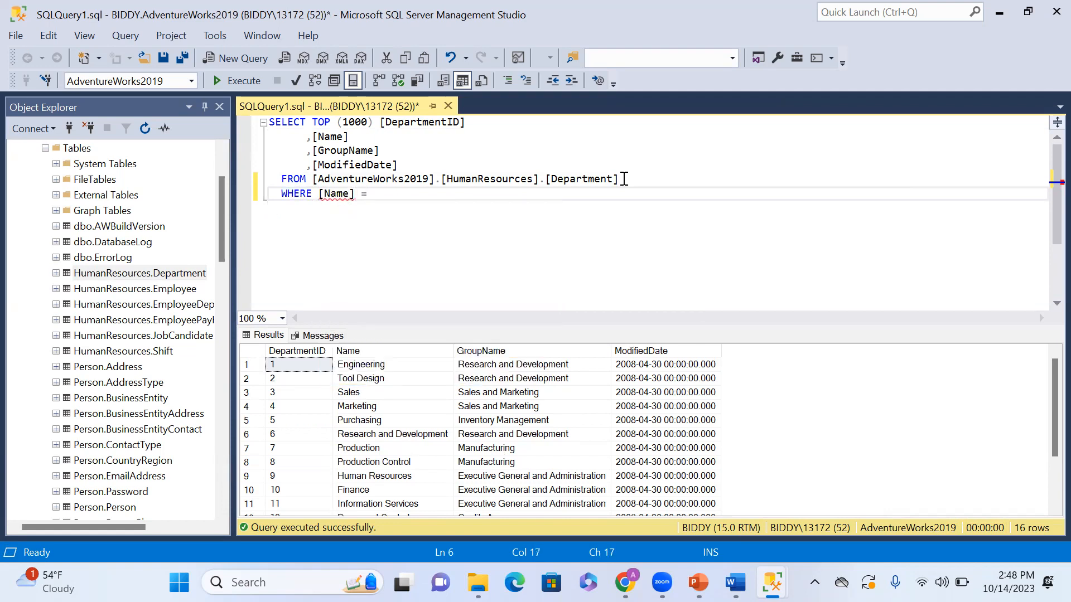
type("'Sales'")
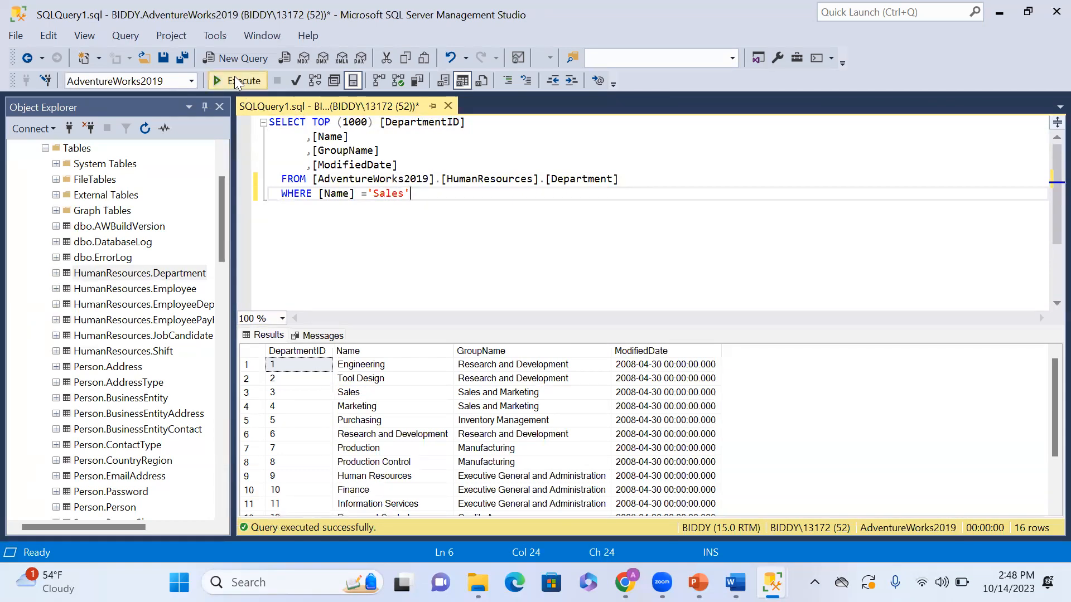
left_click(236, 81)
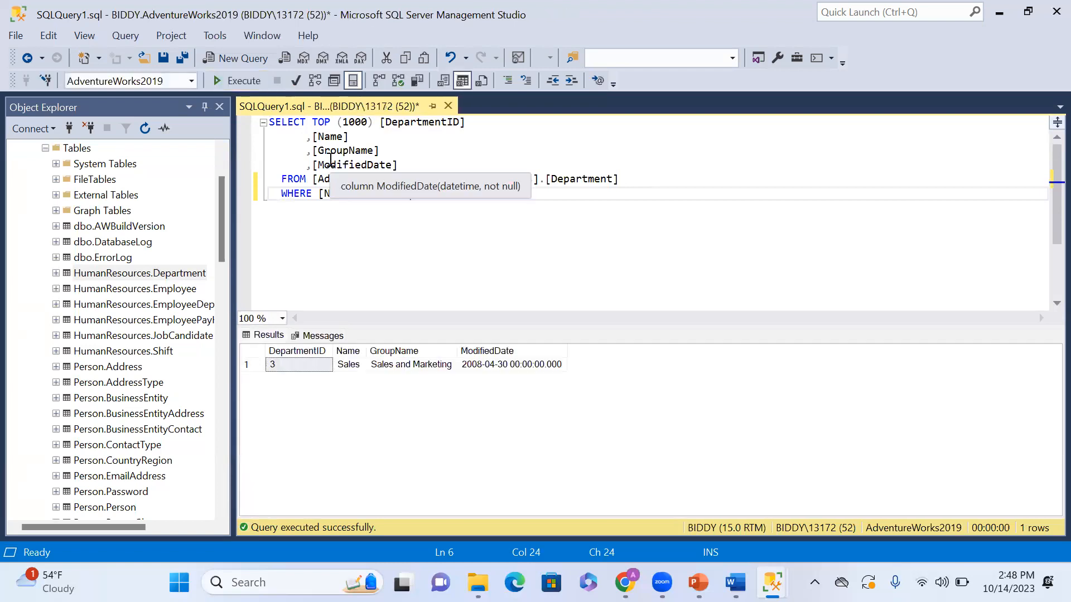